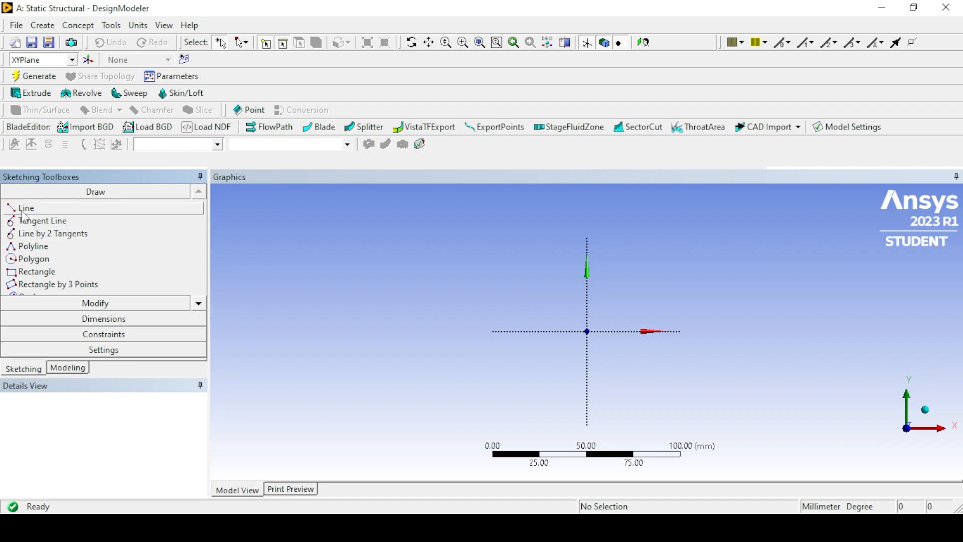
Sketch a closed tapered quadrilateral from the origin, about 55 mm wide, with a 33 mm edge on the Y axis and a 16 mm opposite edge.
left_click(587, 332)
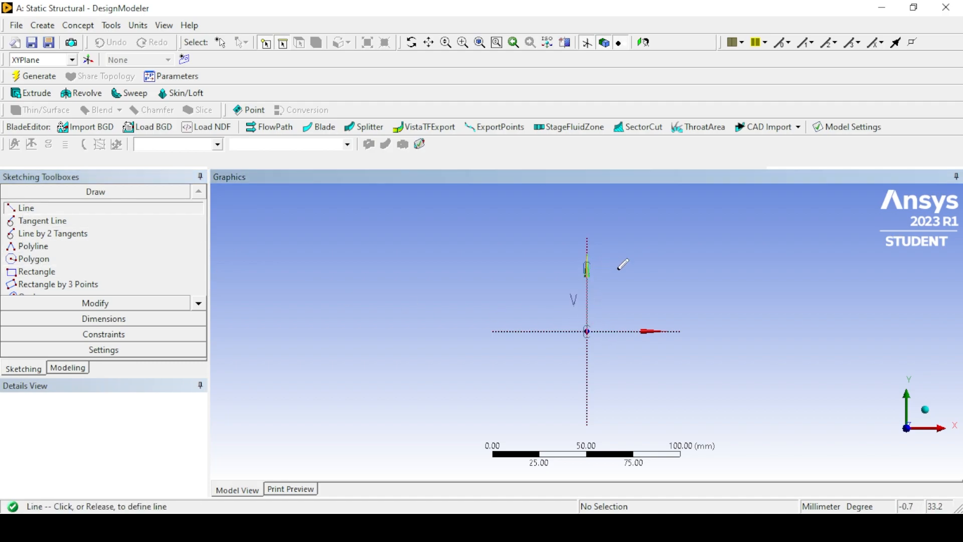
left_click(612, 268)
left_click(587, 267)
left_click(691, 289)
left_click(691, 287)
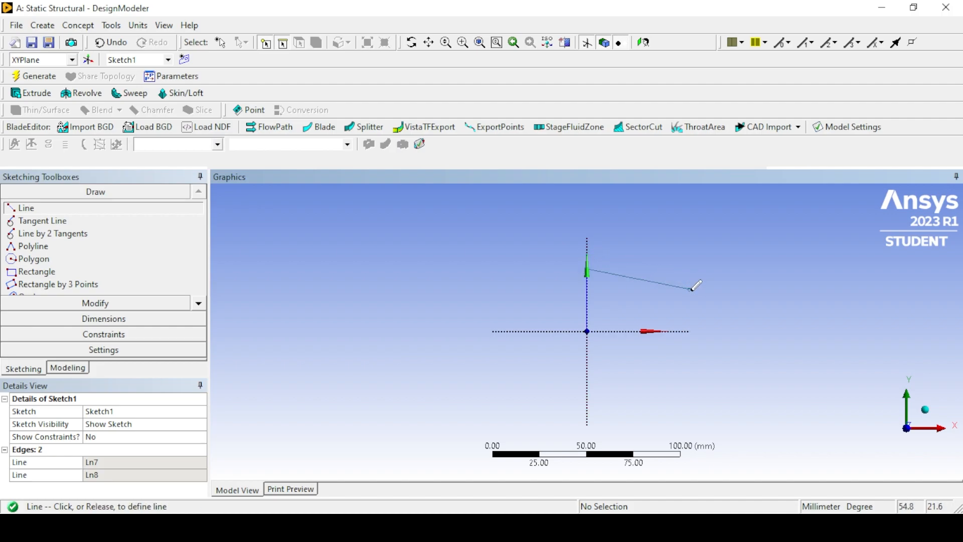
left_click(691, 317)
left_click(587, 331)
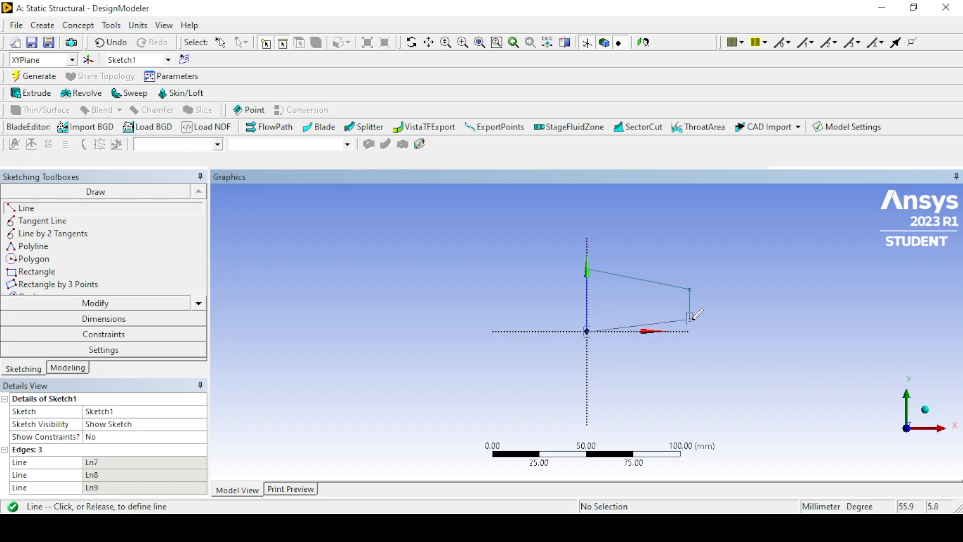
left_click(690, 318)
key("Escape")
Dimension the profile's vertical edge on the Y axis and set its length to 88 mm.
scroll(677, 346, "up", 1)
scroll(739, 336, "down", 1)
scroll(739, 337, "up", 5)
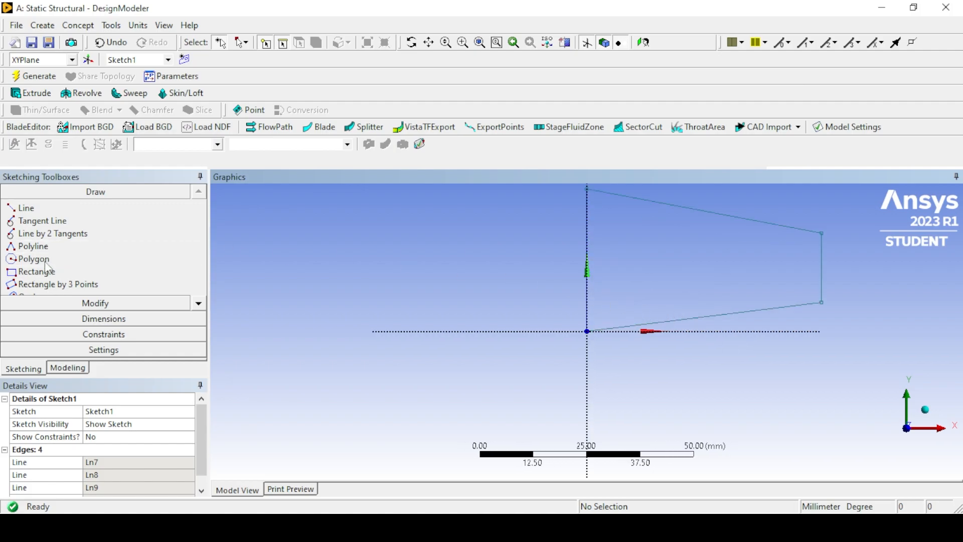
left_click(96, 319)
left_click(587, 256)
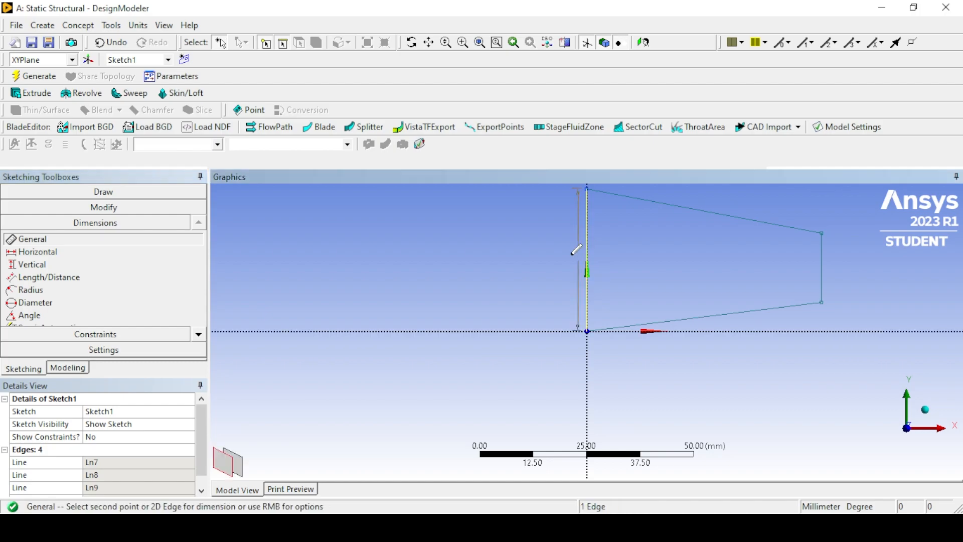
left_click(523, 301)
left_click(115, 461)
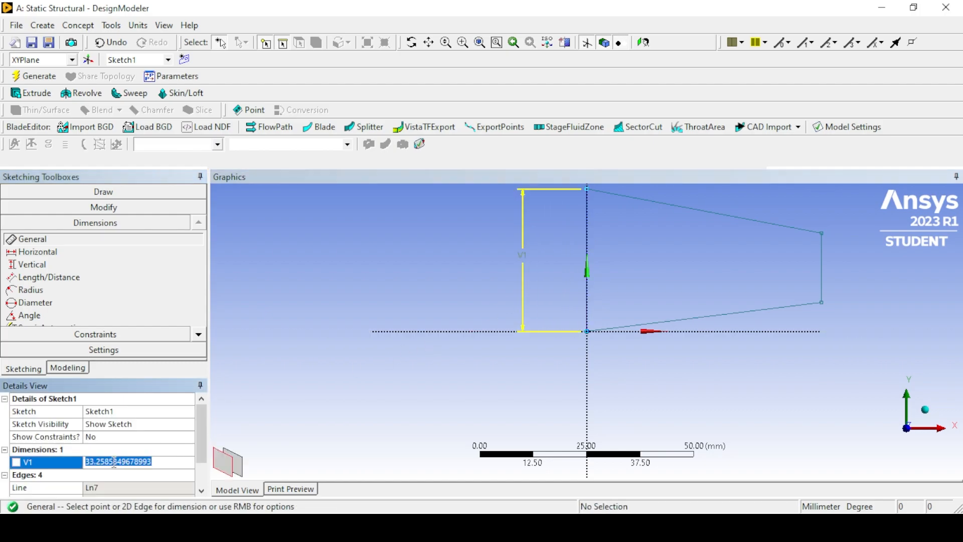
type("88")
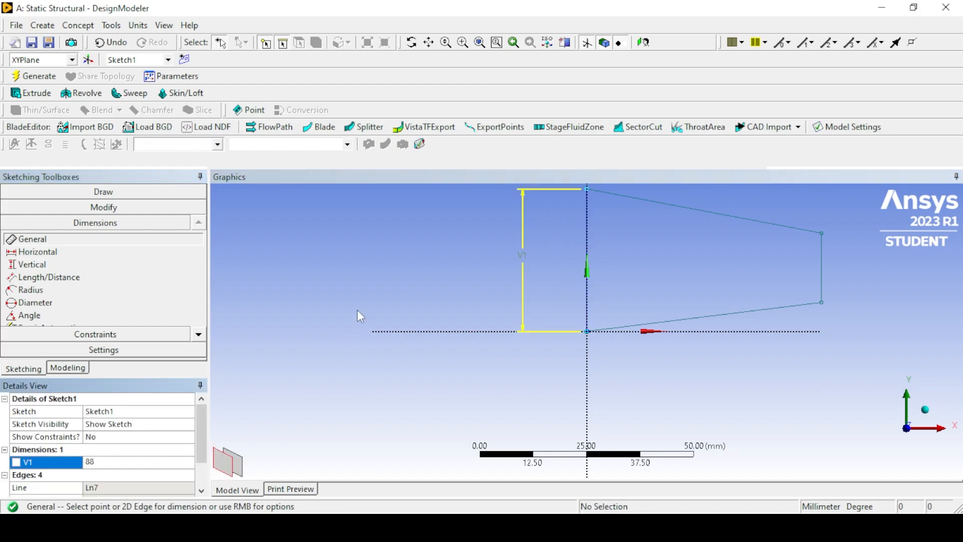
key("Return")
Dimension the shorter vertical edge opposite the Y axis and set its length to 50 mm.
left_click(824, 261)
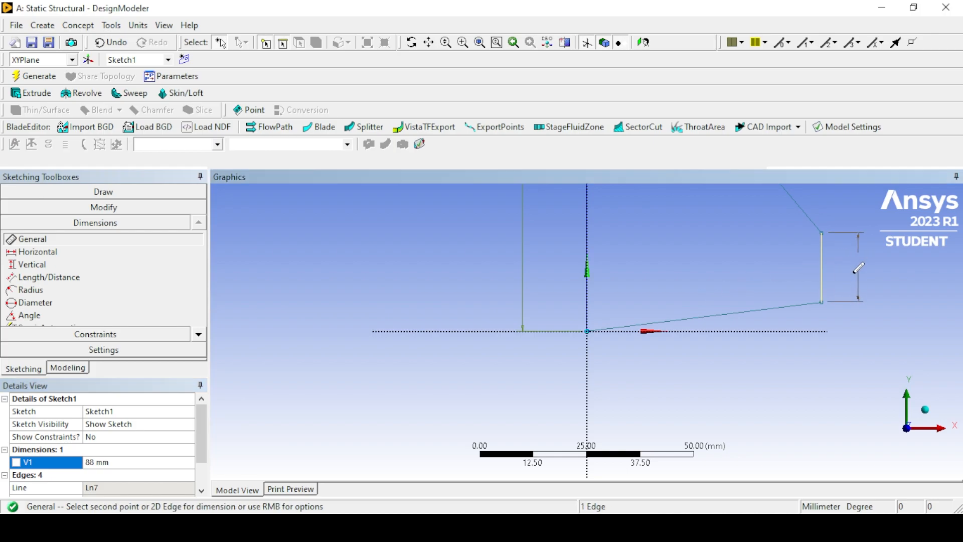
left_click(858, 261)
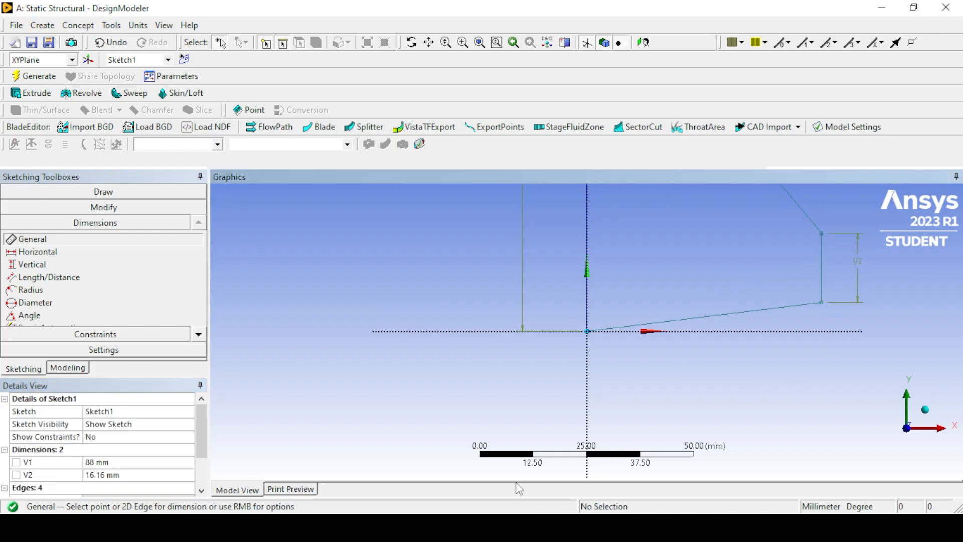
left_click(151, 474)
type("50")
key("Return")
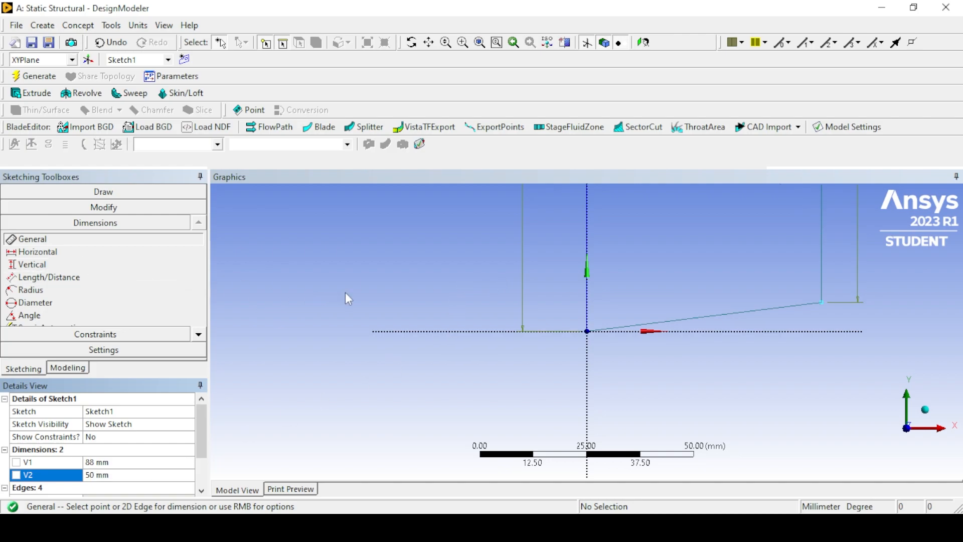
Add a horizontal dimension between the two vertical edges and set it to 125 mm.
scroll(526, 305, "down", 5)
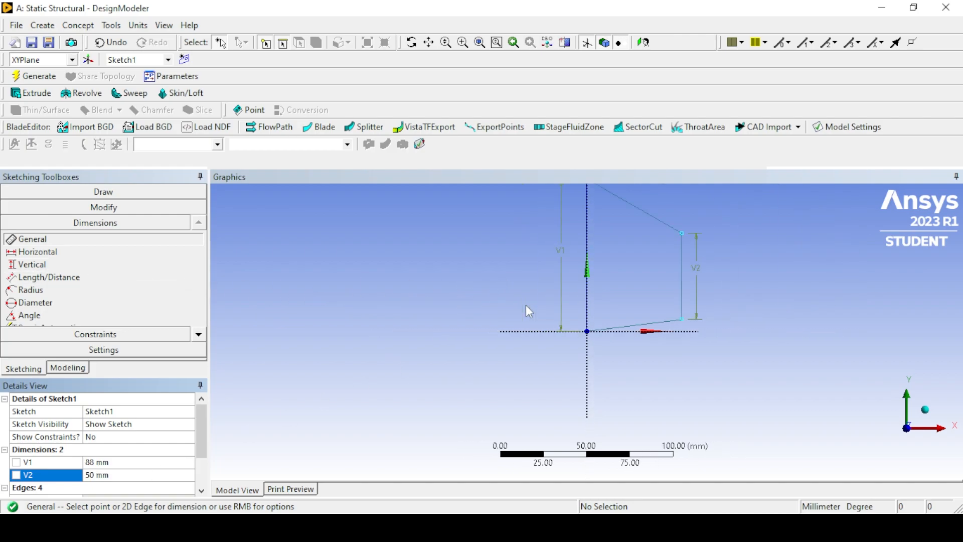
scroll(526, 305, "down", 2)
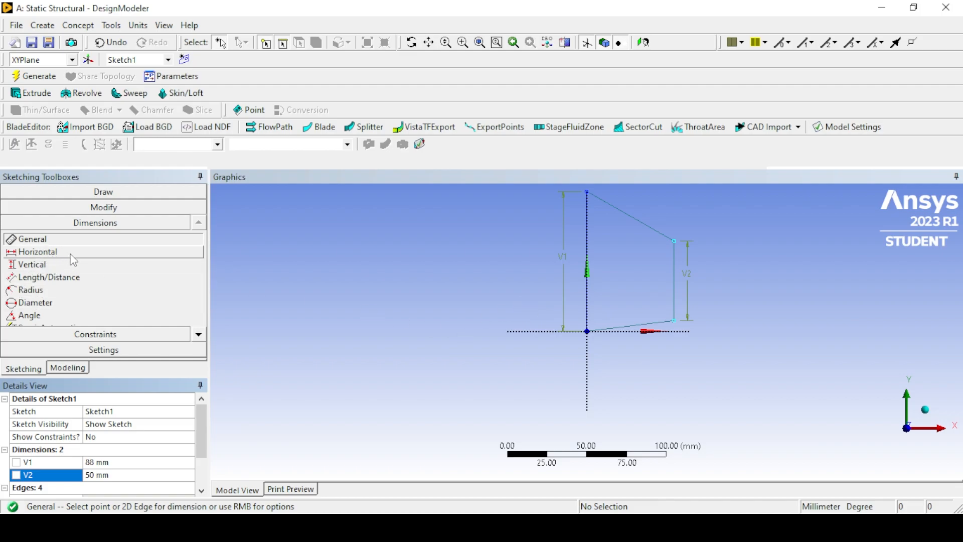
left_click(125, 252)
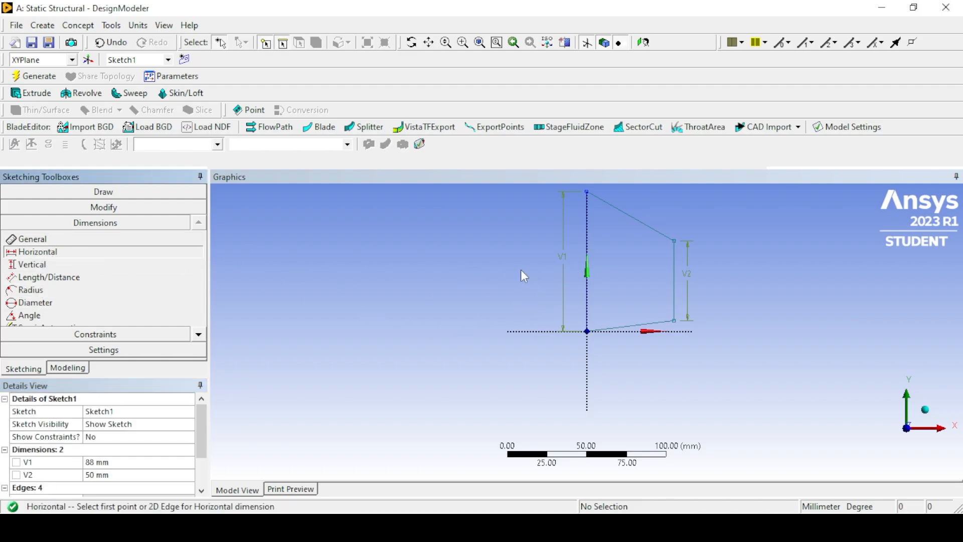
left_click(587, 275)
left_click(675, 272)
left_click(674, 357)
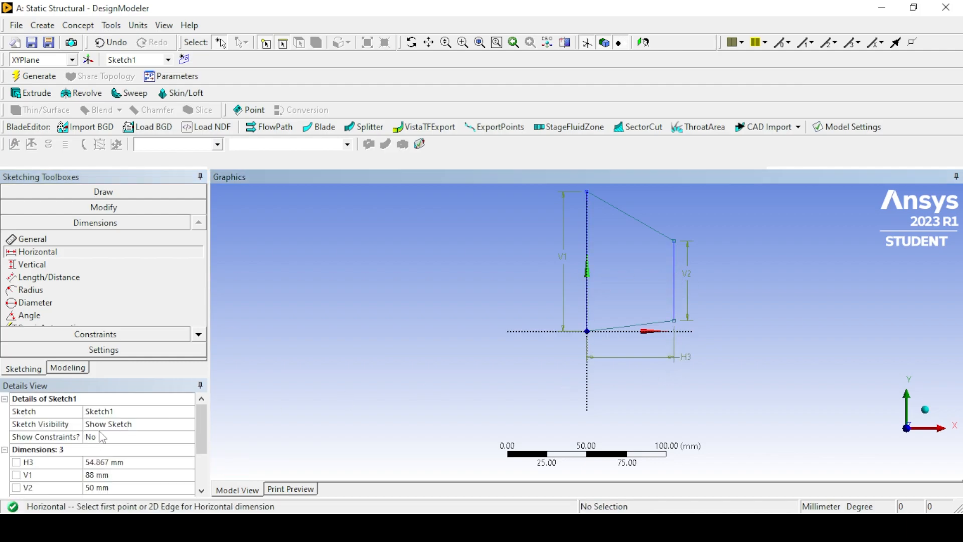
left_click(106, 462)
type("125")
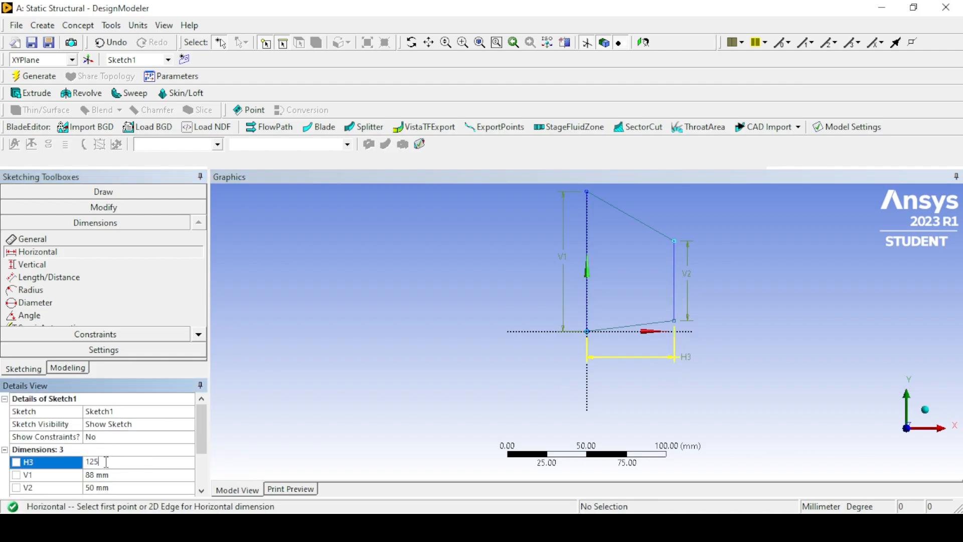
key("Return")
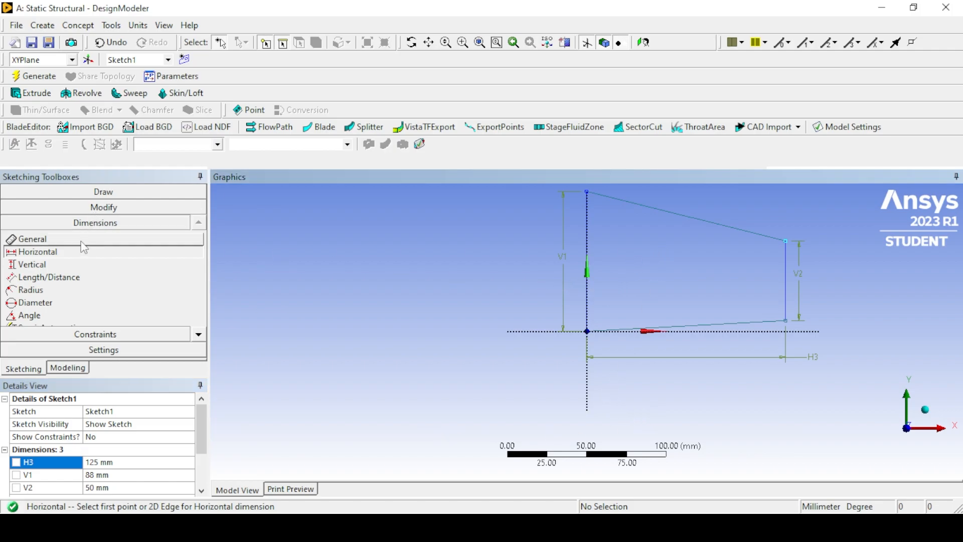
Draw a line across the profile's interior from the edge on the Y axis to the opposite vertical edge.
left_click(102, 193)
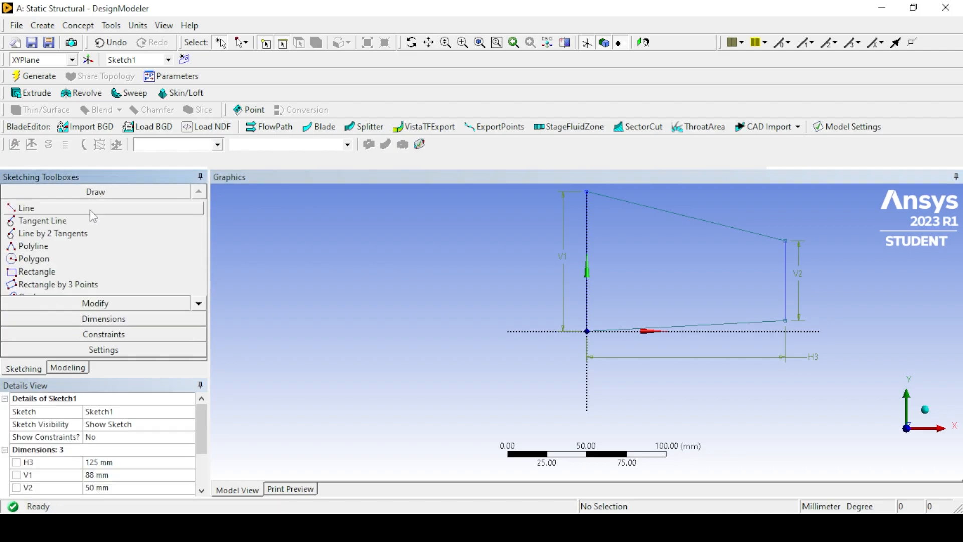
left_click(56, 208)
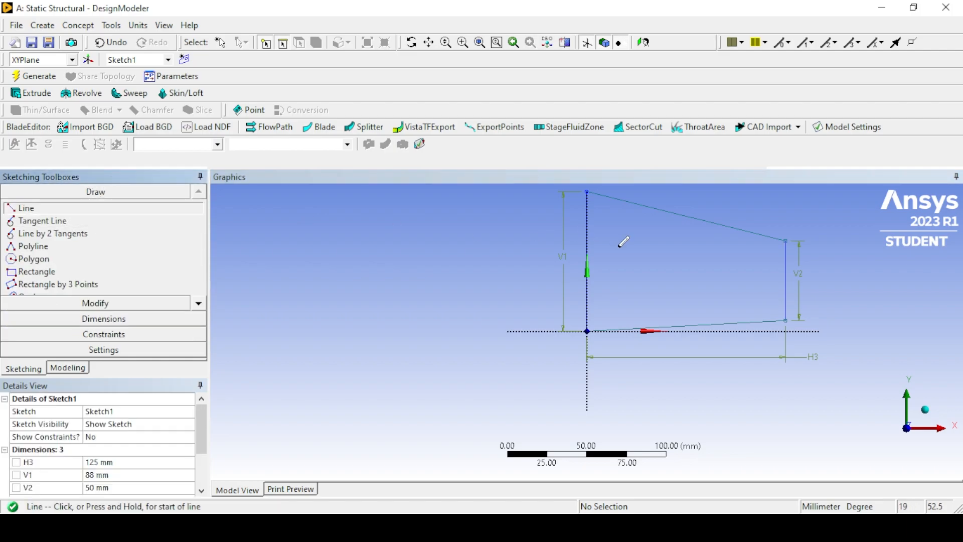
left_click(587, 263)
left_click(786, 280)
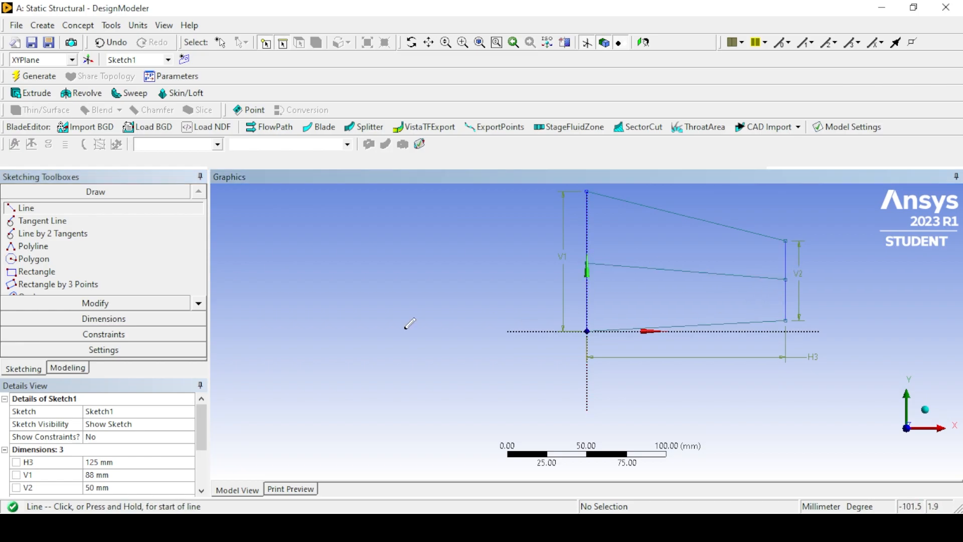
Constrain the inner line's endpoints to the midpoints of the two vertical edges.
left_click(115, 340)
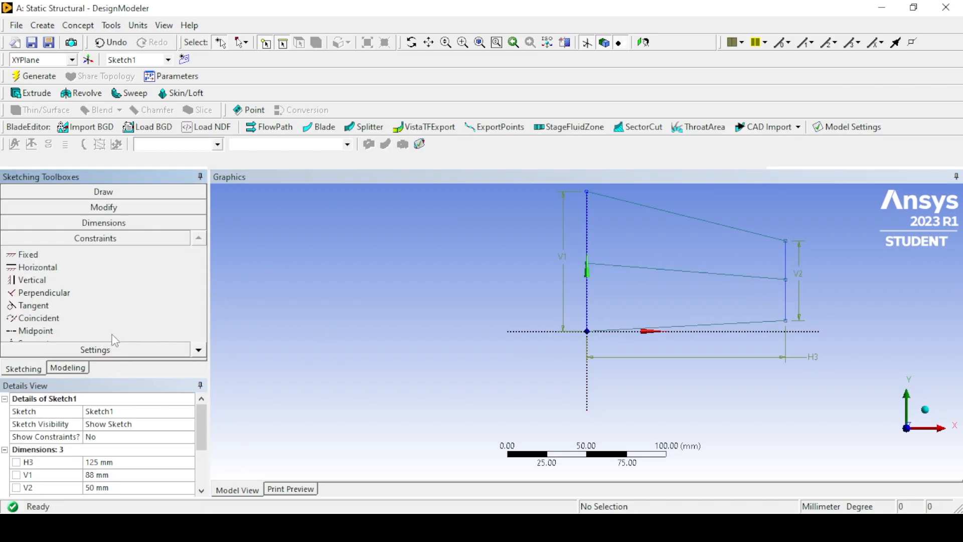
left_click(199, 350)
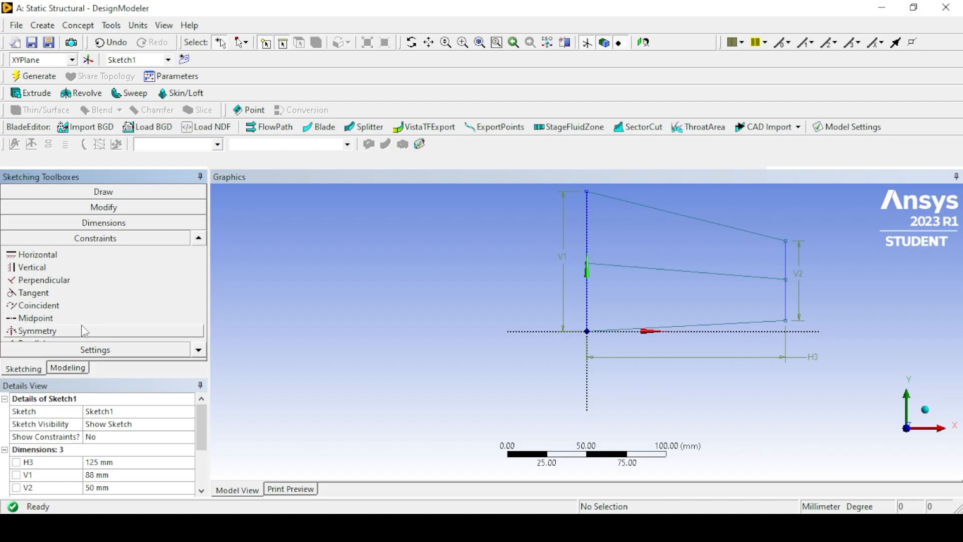
left_click(96, 318)
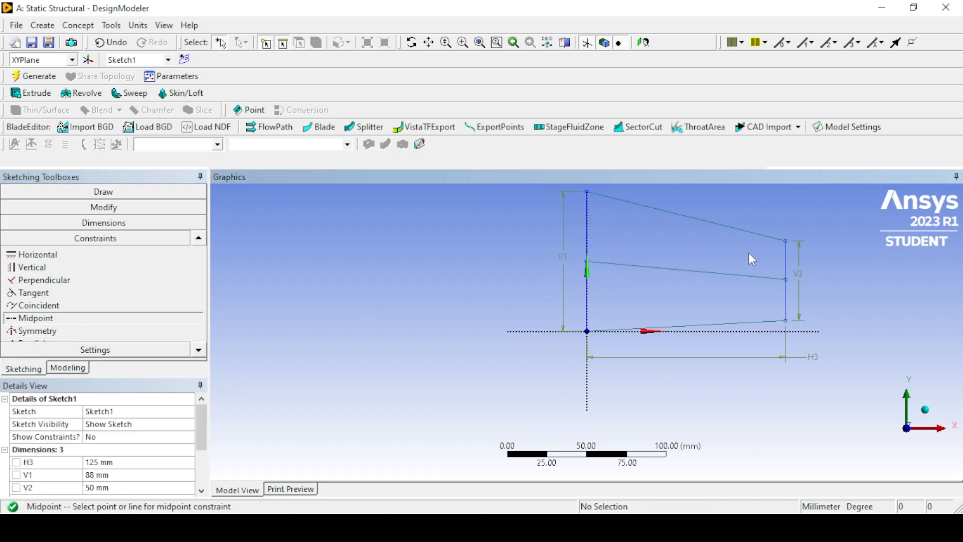
left_click(786, 279)
left_click(786, 301)
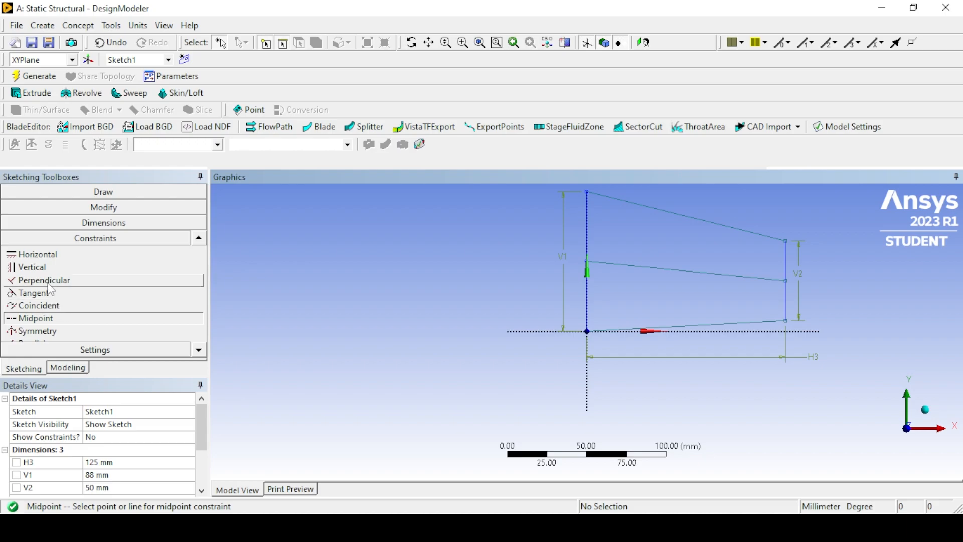
Apply a Horizontal constraint to the inner line and delete that line from the sketch.
left_click(38, 254)
left_click(655, 269)
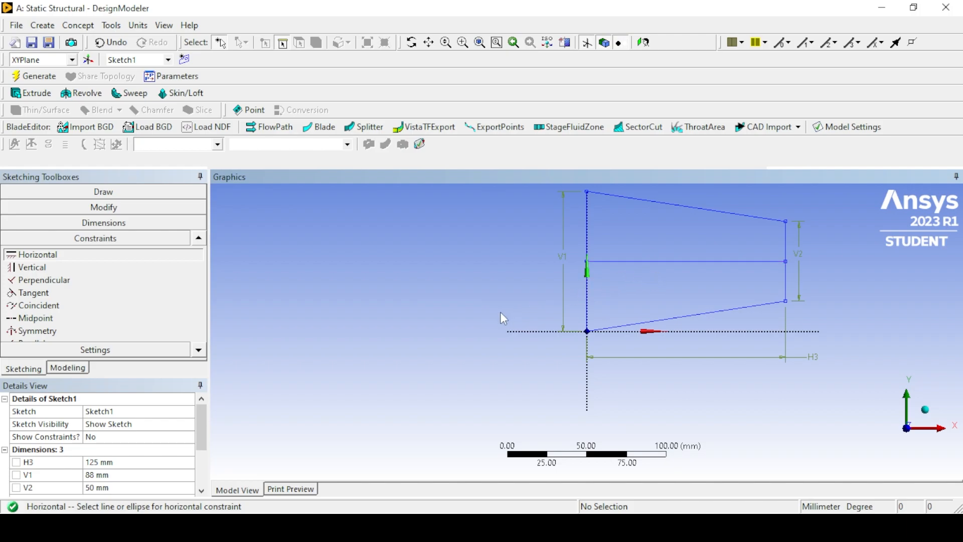
key("Escape")
left_click(614, 261)
key("Delete")
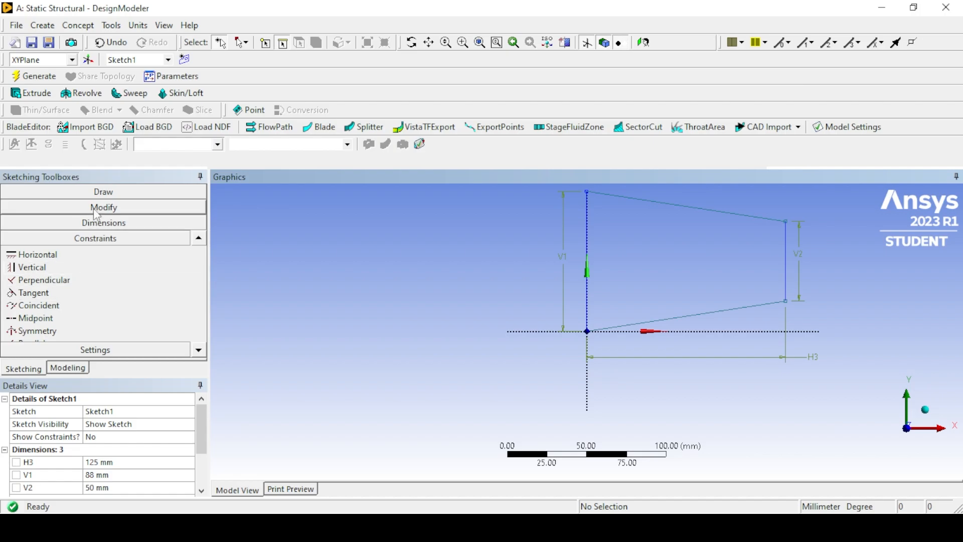
Extrude the tapered sketch to a depth of 10 mm using the Add Frozen operation and generate the body.
left_click(101, 191)
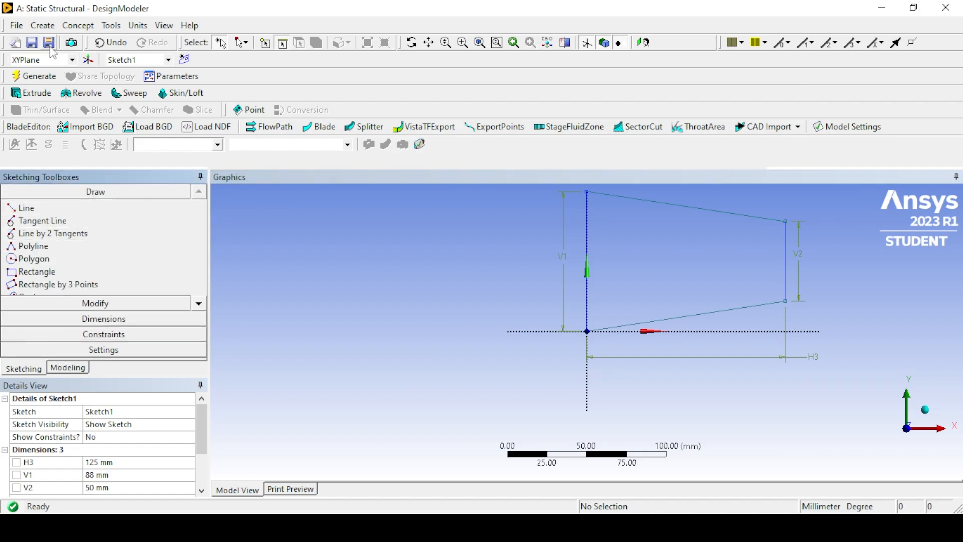
left_click(42, 25)
left_click(56, 64)
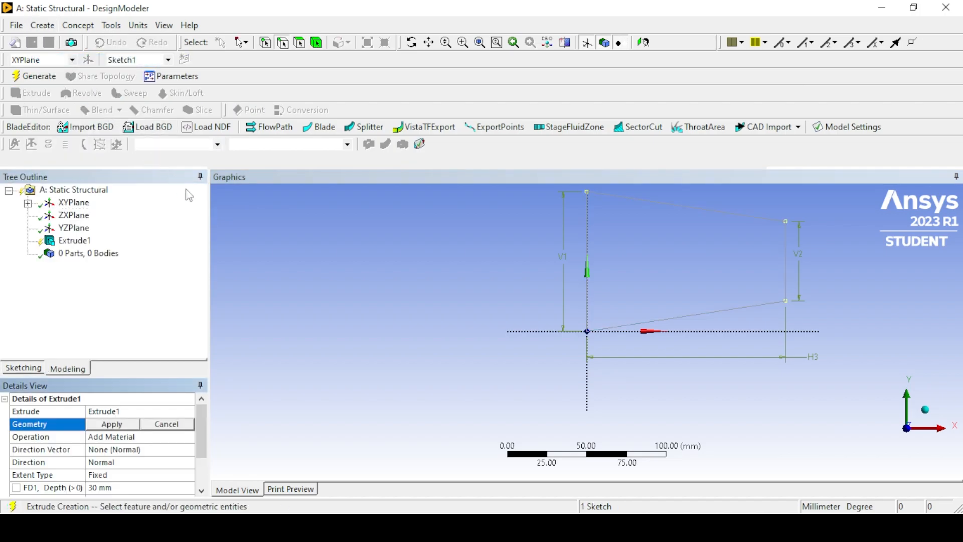
left_click(119, 424)
left_click(189, 437)
left_click(189, 437)
left_click(171, 457)
scroll(197, 443, "down", 1)
left_click(111, 448)
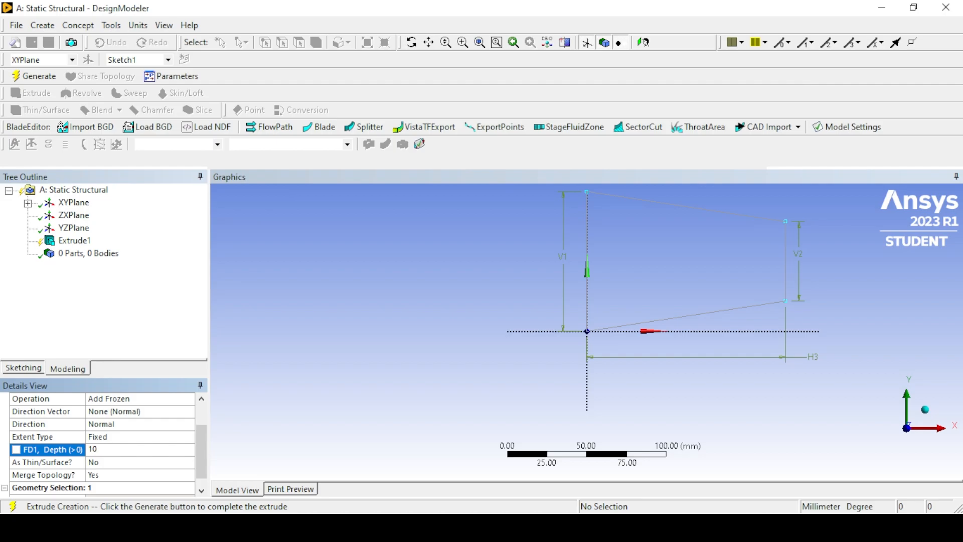
left_click(926, 410)
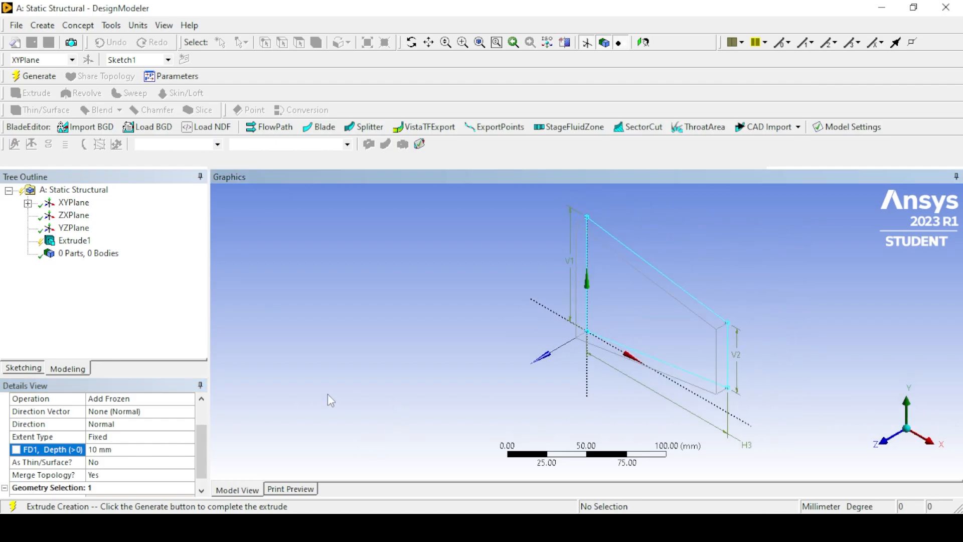
left_click(34, 76)
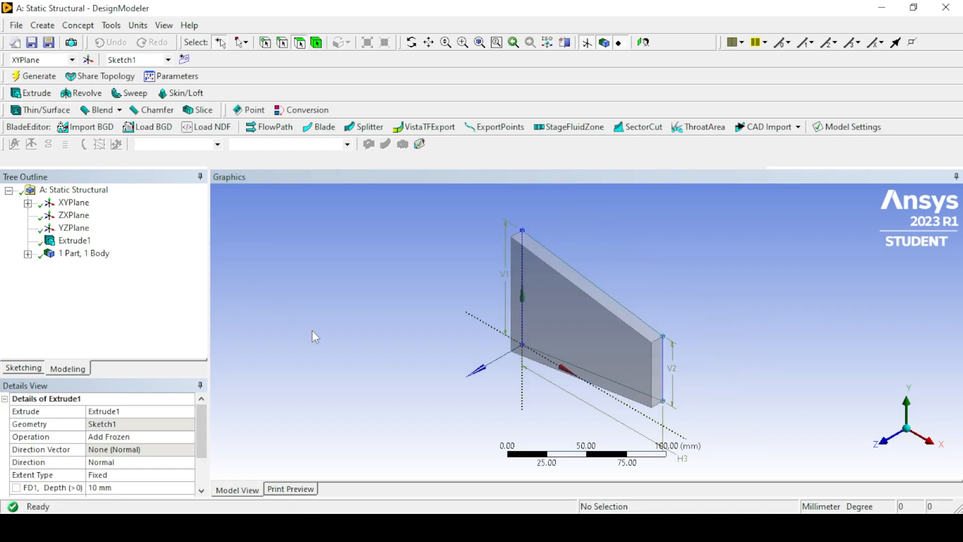
left_click(75, 253)
left_click(28, 253)
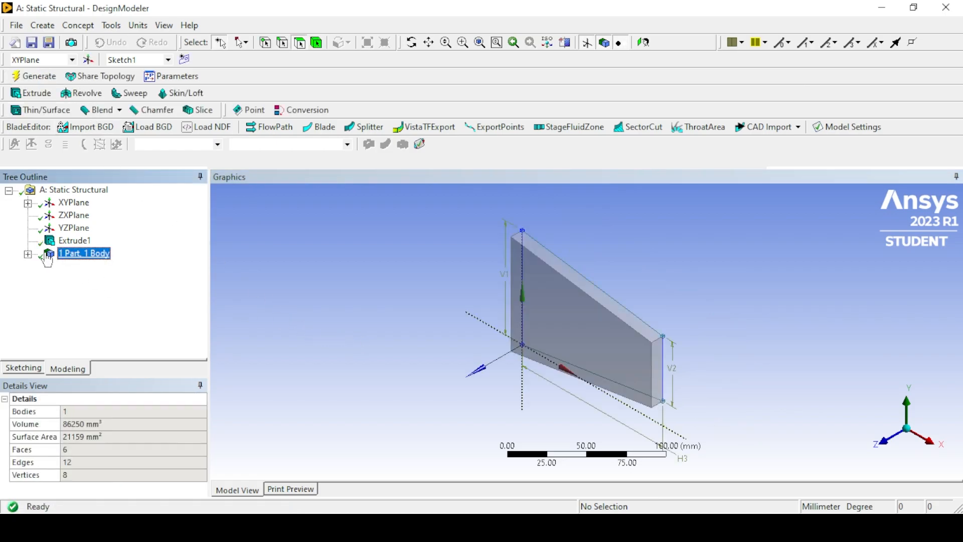
left_click(86, 266)
left_click(250, 289)
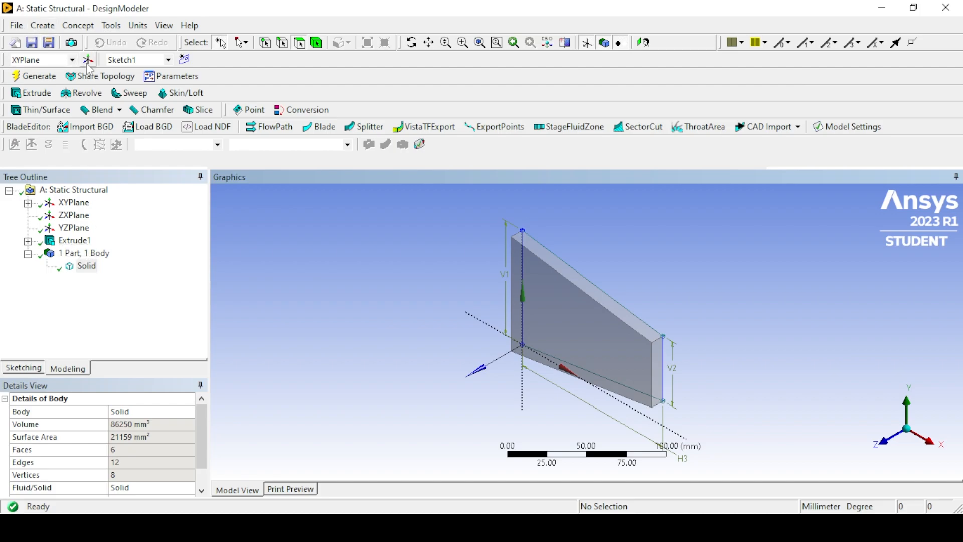
Create a new plane based on the YZ plane.
left_click(74, 204)
left_click(70, 216)
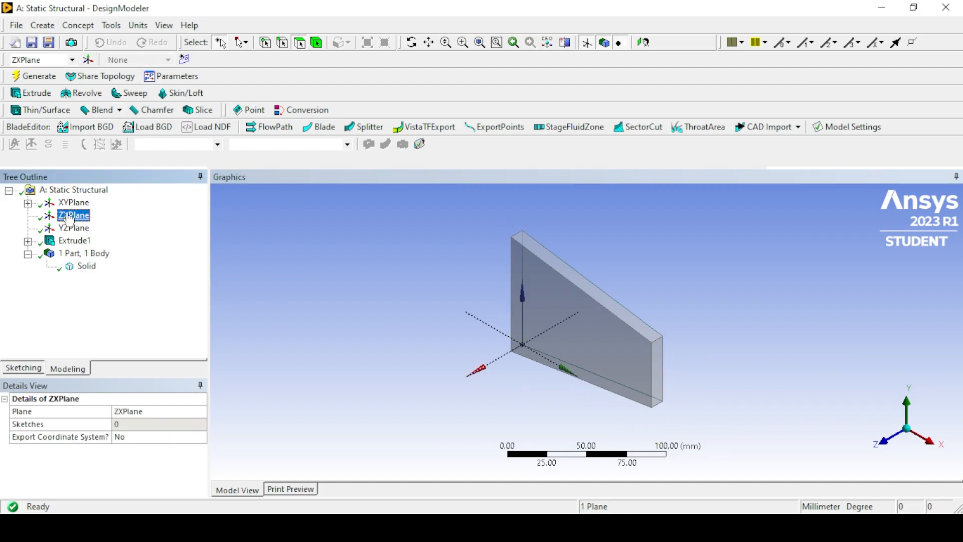
left_click(72, 229)
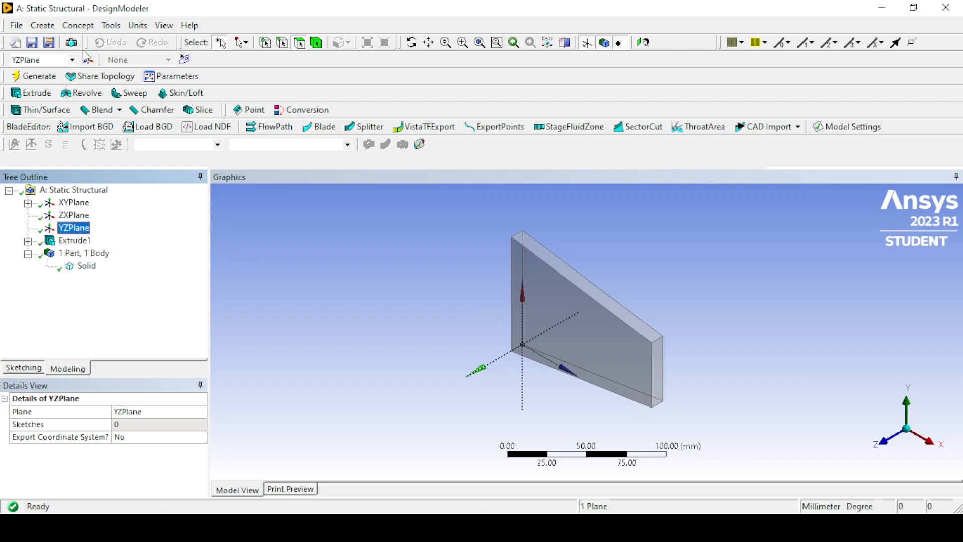
left_click(89, 60)
left_click(71, 254)
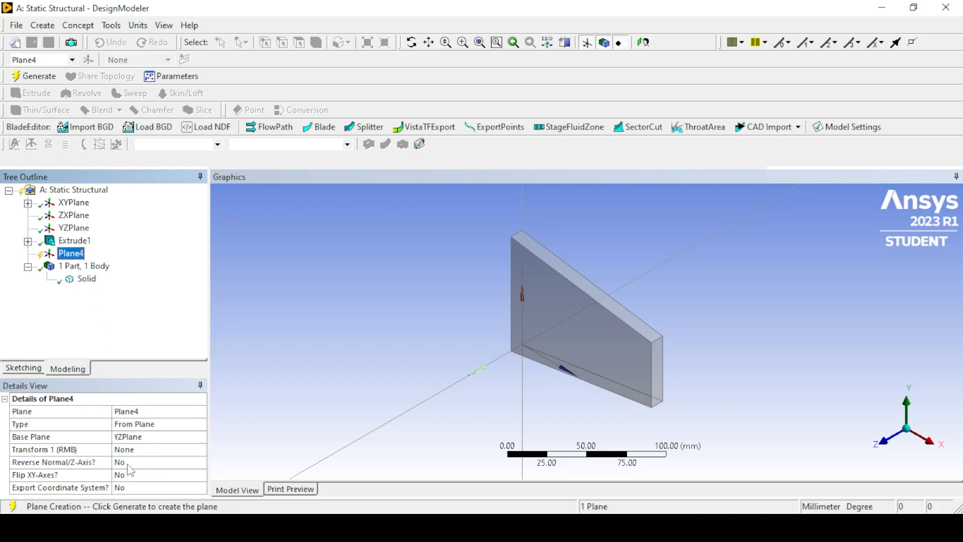
Offset the new plane 50 mm along Z and generate it.
left_click(140, 453)
left_click(201, 450)
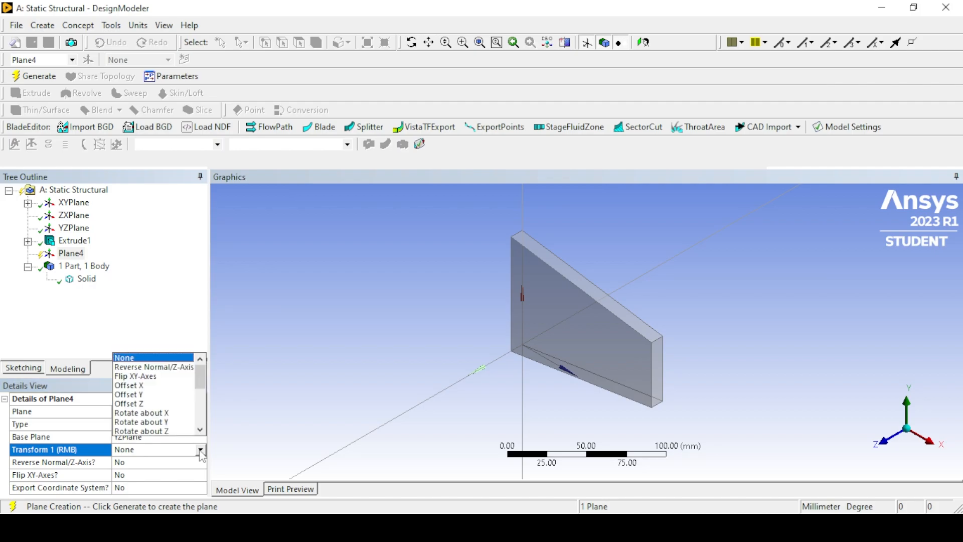
left_click(153, 404)
left_click(136, 461)
type("50")
key("Return")
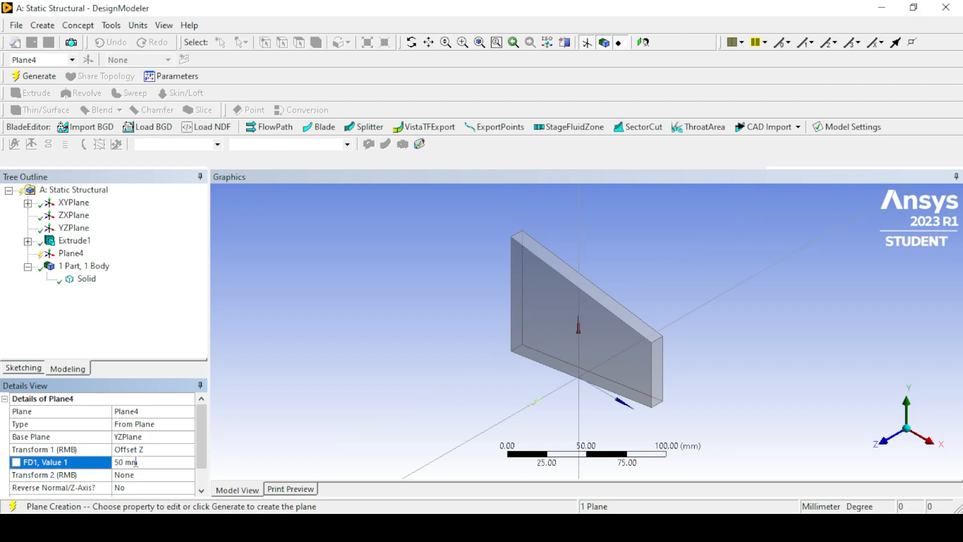
left_click(332, 388)
left_click(34, 75)
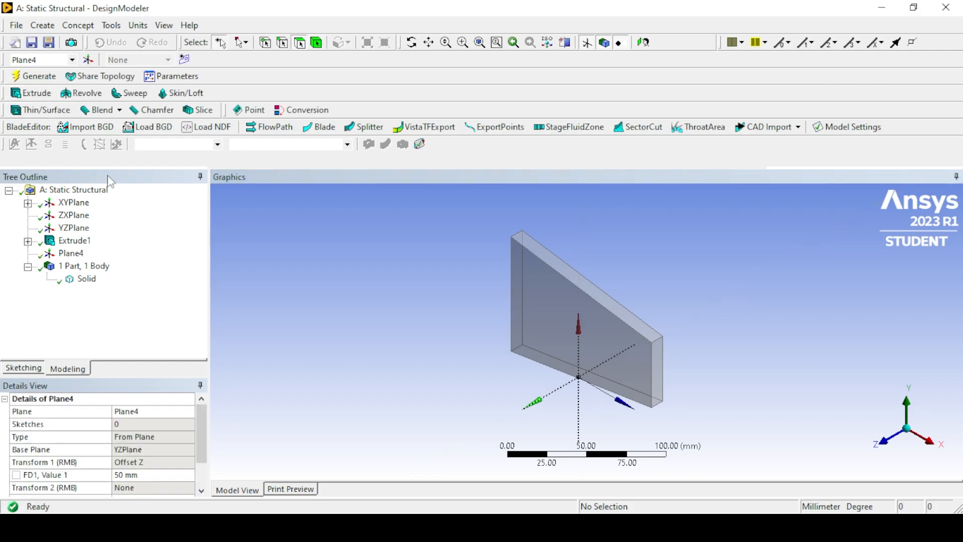
Add a Slice by Plane feature with Plane4 as its base plane.
left_click(78, 25)
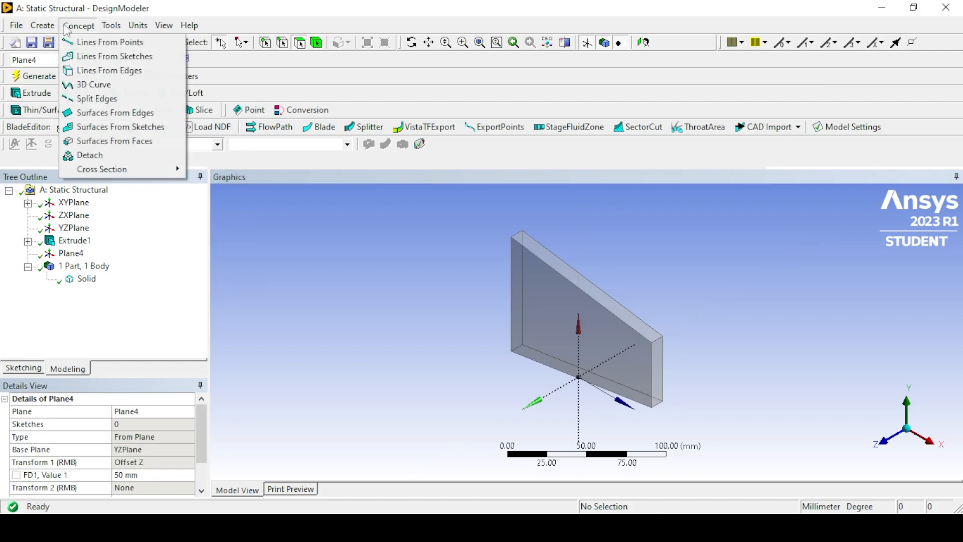
left_click(66, 257)
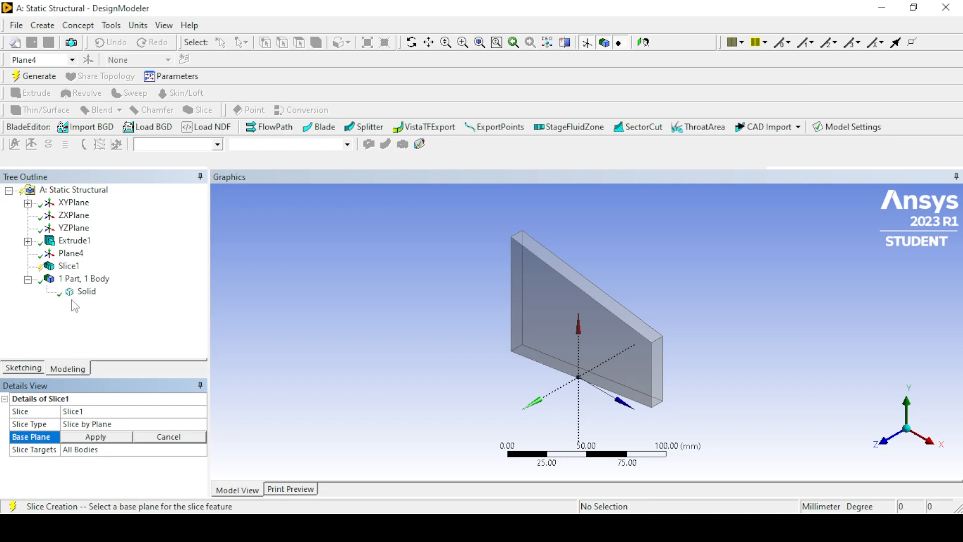
left_click(71, 254)
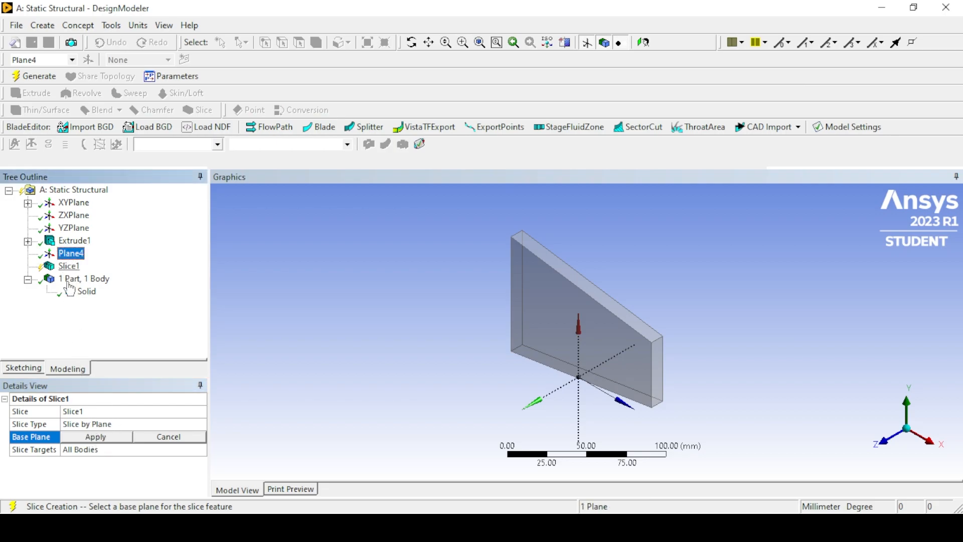
left_click(95, 437)
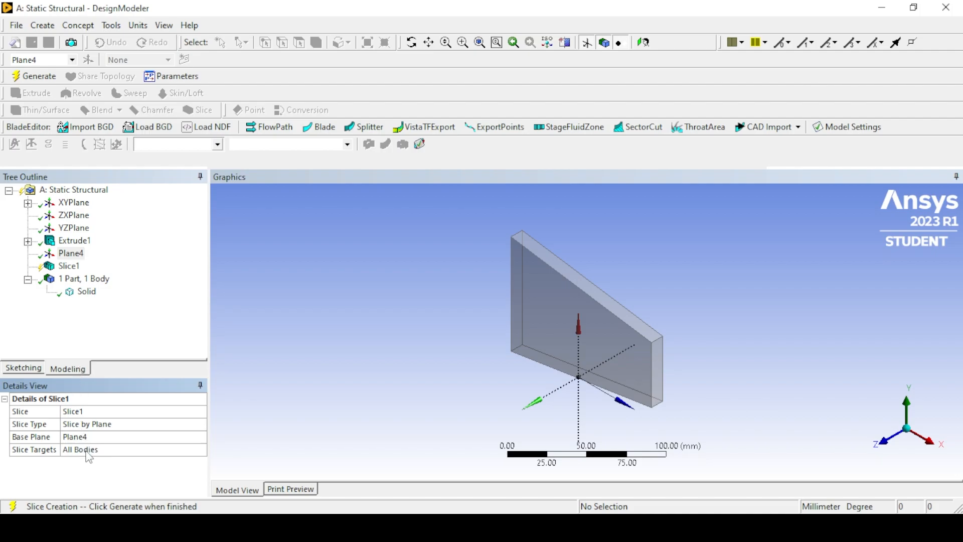
Set the slice targets to Selected Bodies, choose the solid plate as target, and generate the slice.
left_click(89, 457)
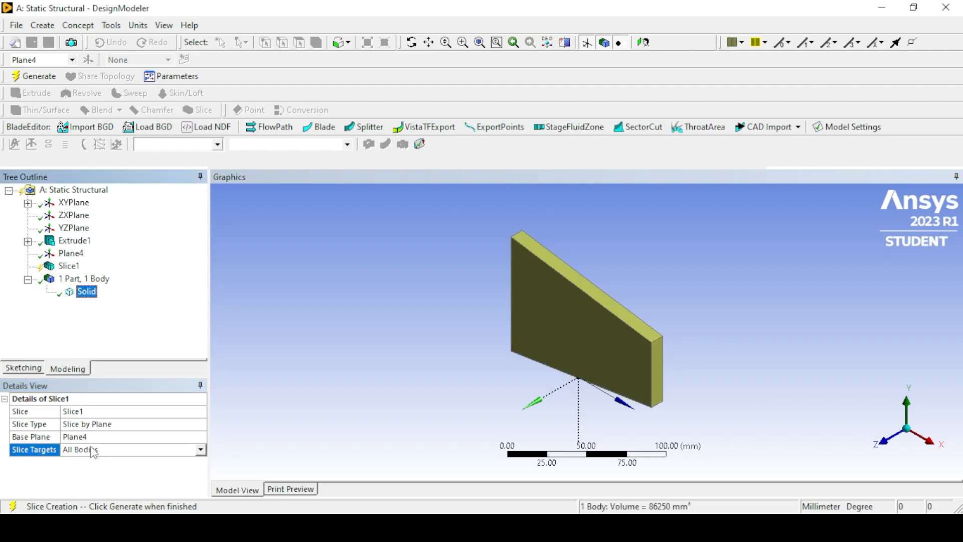
left_click(200, 450)
left_click(161, 471)
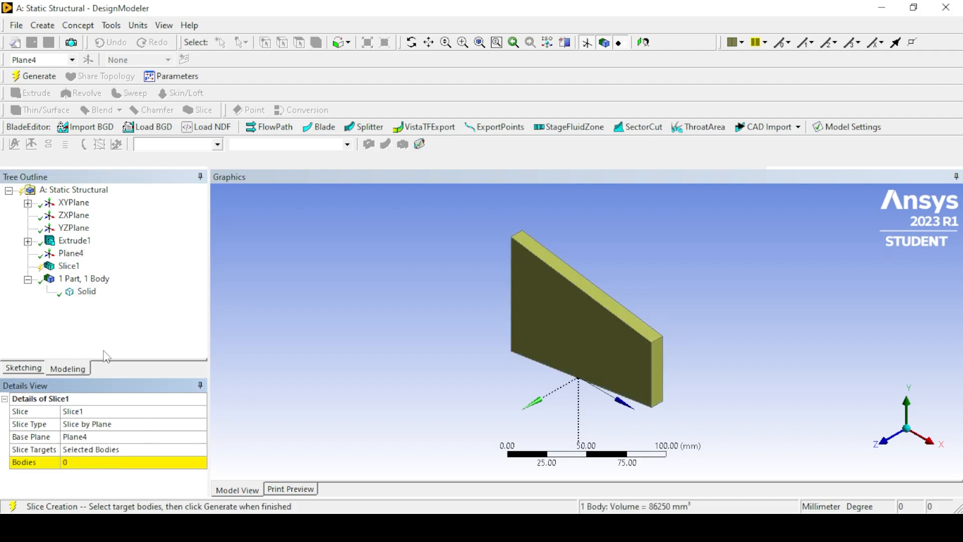
left_click(83, 295)
left_click(100, 468)
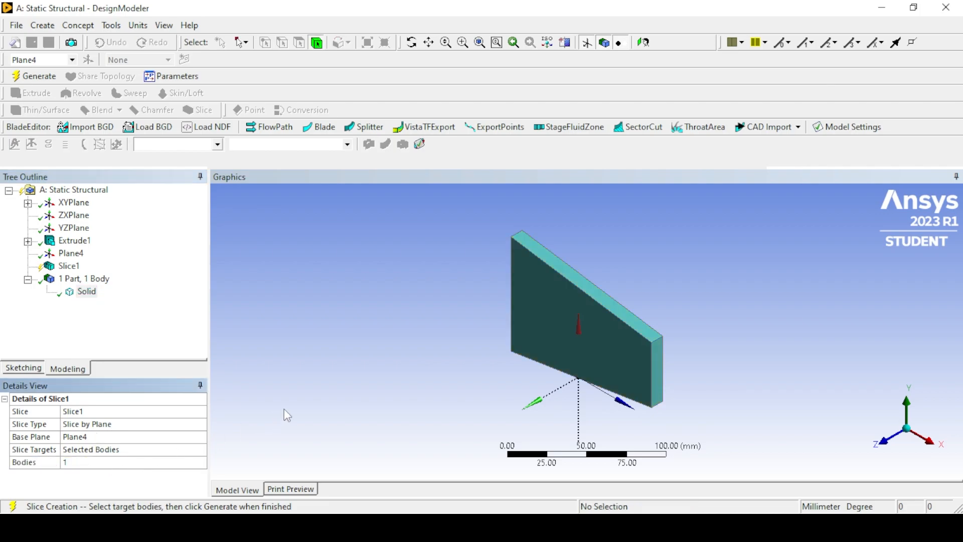
left_click(34, 76)
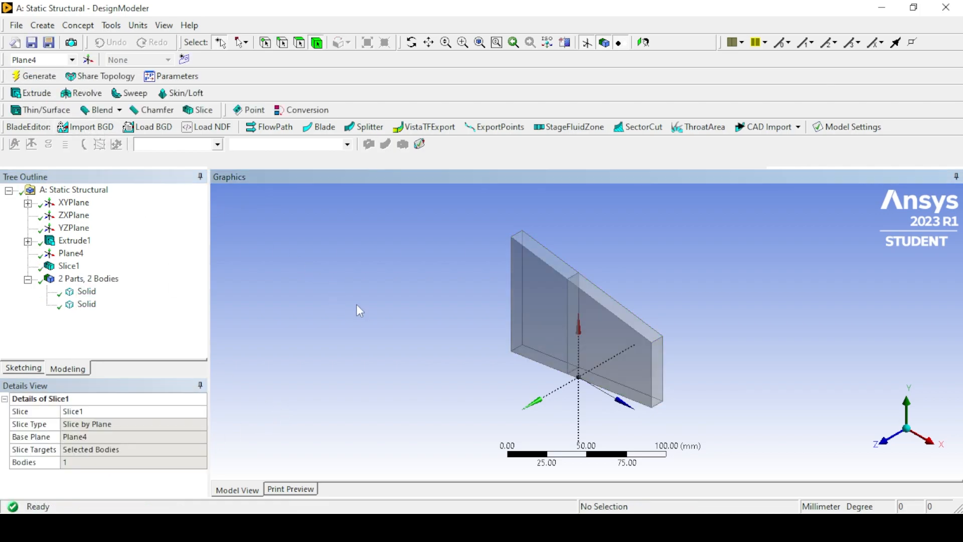
Form a new part from the two sliced solid bodies.
scroll(532, 336, "up", 5)
scroll(532, 339, "down", 5)
left_click(86, 304)
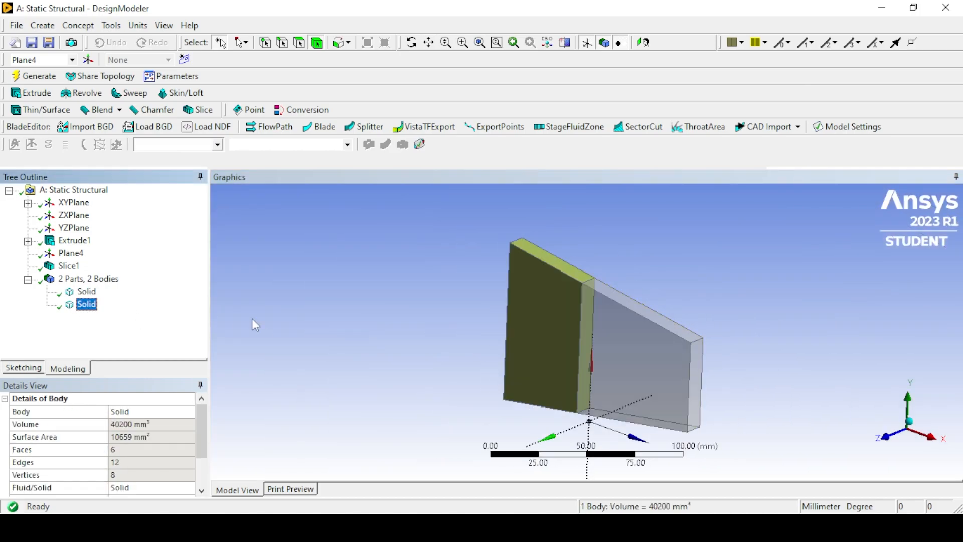
left_click(343, 306)
middle_click_drag(344, 306, 336, 335)
left_click(91, 293, "ctrl")
left_click(91, 305, "ctrl")
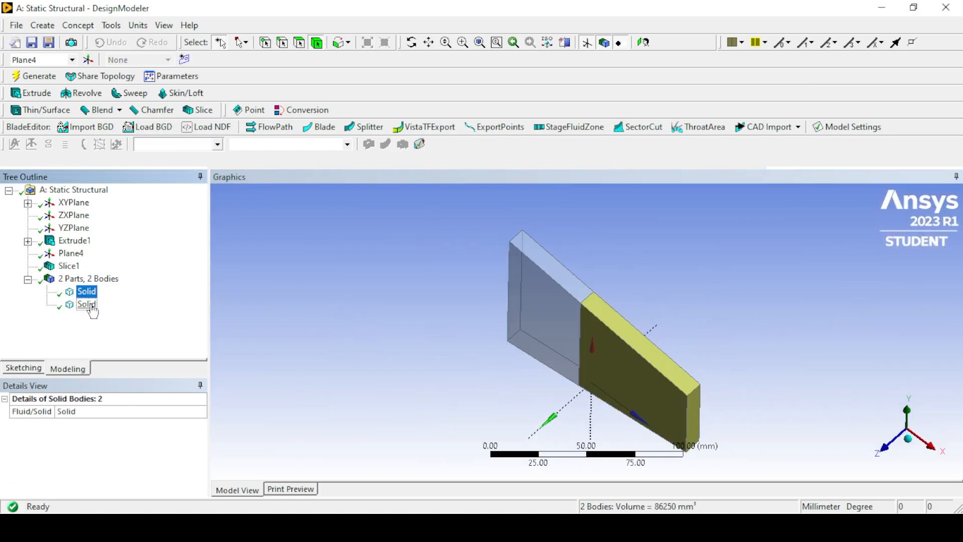
left_click(90, 307, "ctrl")
right_click(88, 312)
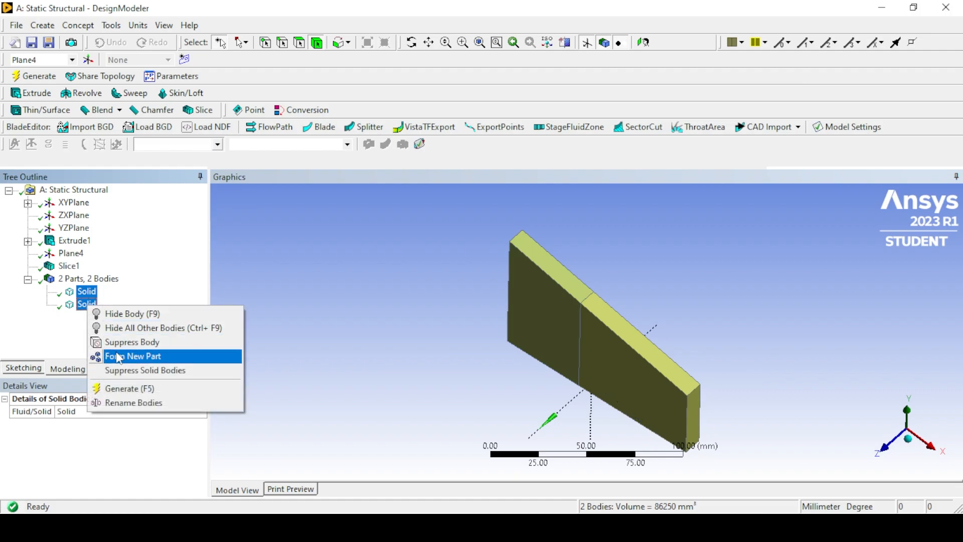
left_click(106, 355)
Set the Shared Topology Method of the second solid in the part to Automatic.
left_click(46, 292)
left_click(105, 317)
middle_click_drag(291, 336, 332, 324)
scroll(134, 448, "down", 2)
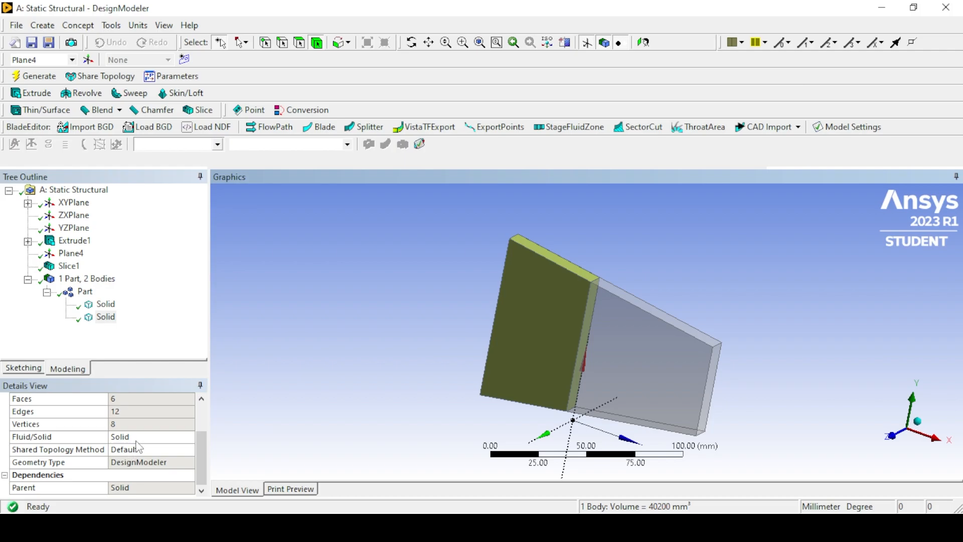
left_click(149, 453)
left_click(191, 451)
left_click(150, 470)
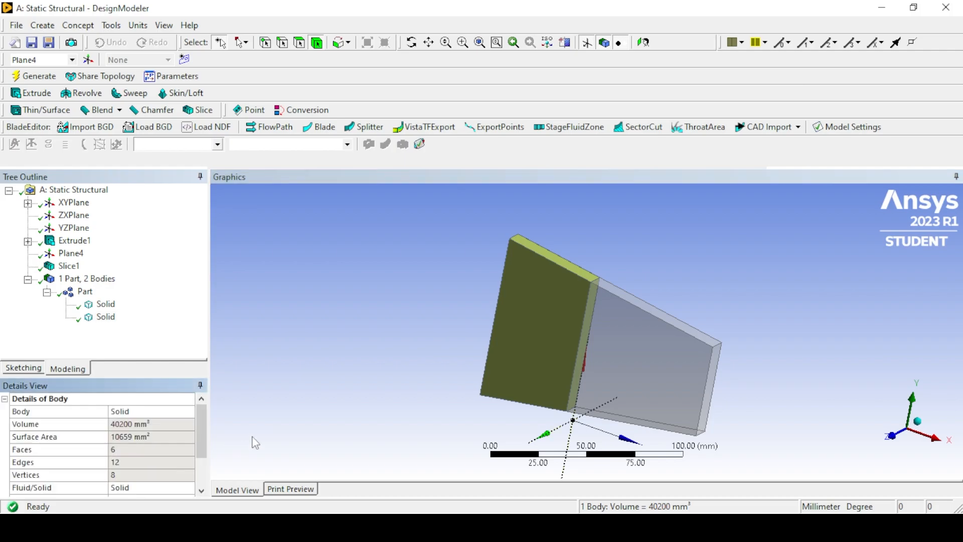
left_click(288, 420)
scroll(167, 455, "down", 2)
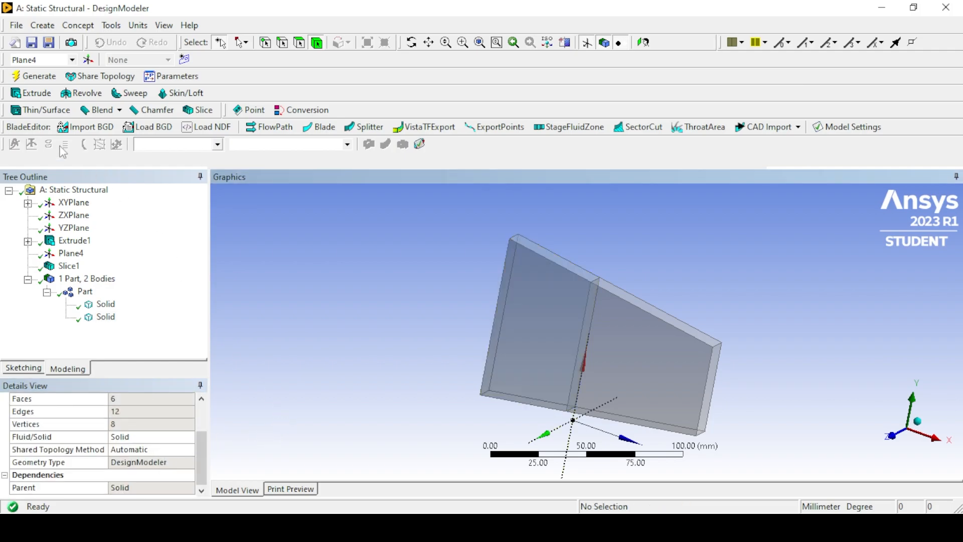
left_click(106, 317)
left_click(373, 315)
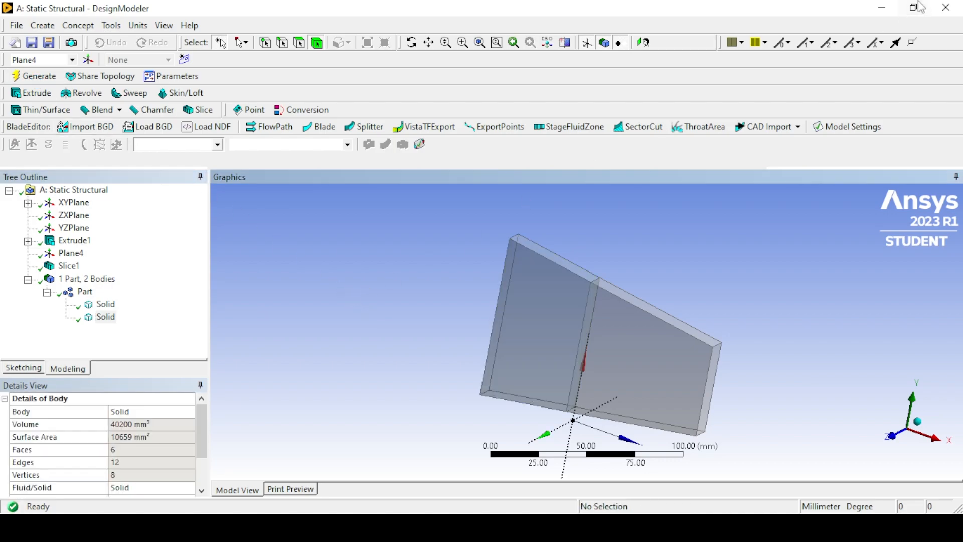
Switch to Workbench and open the Model cell of the Static Structural system for editing.
left_click(620, 309)
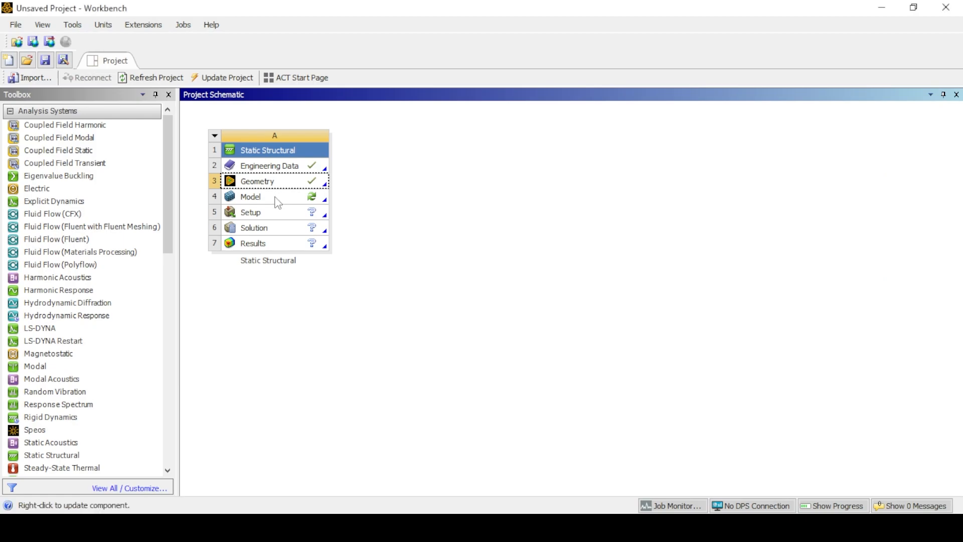
right_click(278, 202)
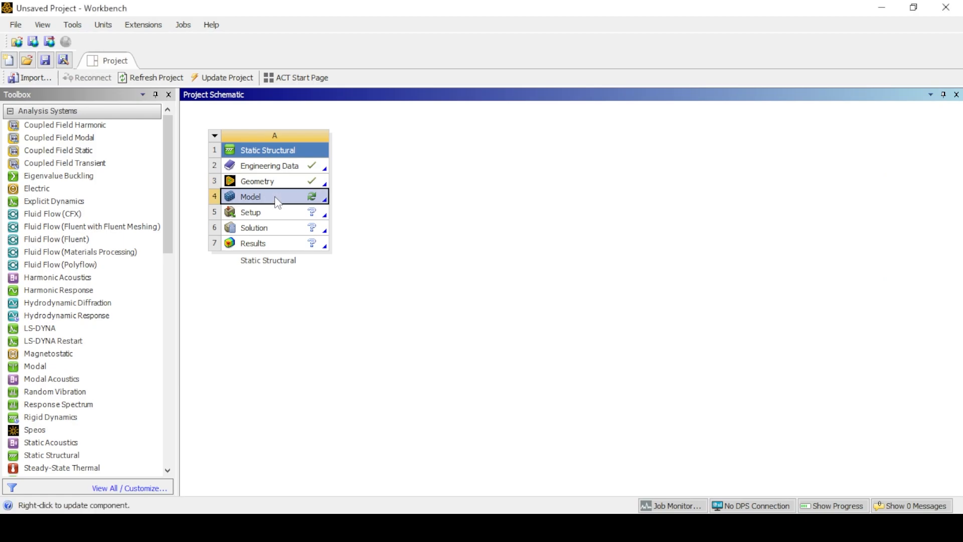
left_click(293, 207)
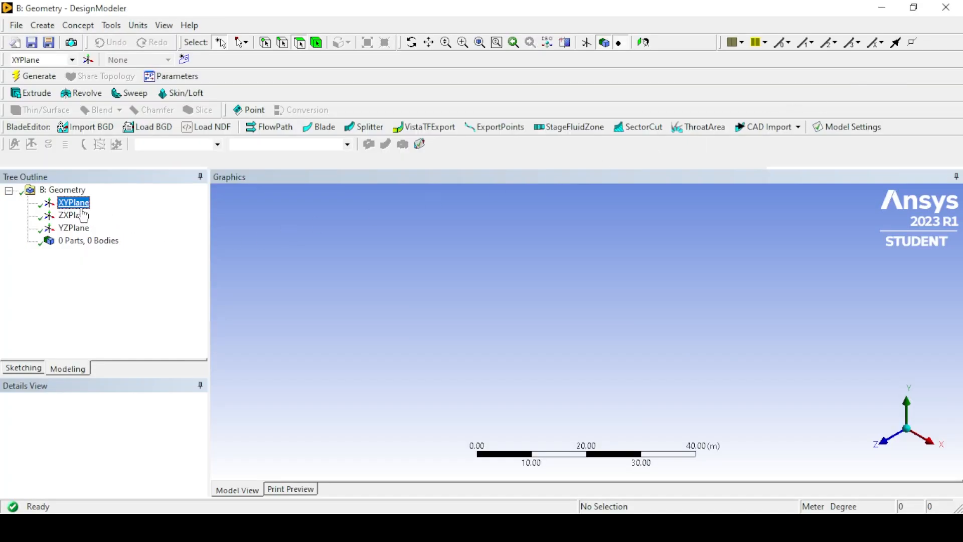
Set the new geometry's length unit to Millimeter and look face-on at the XY plane.
right_click(80, 204)
left_click(138, 26)
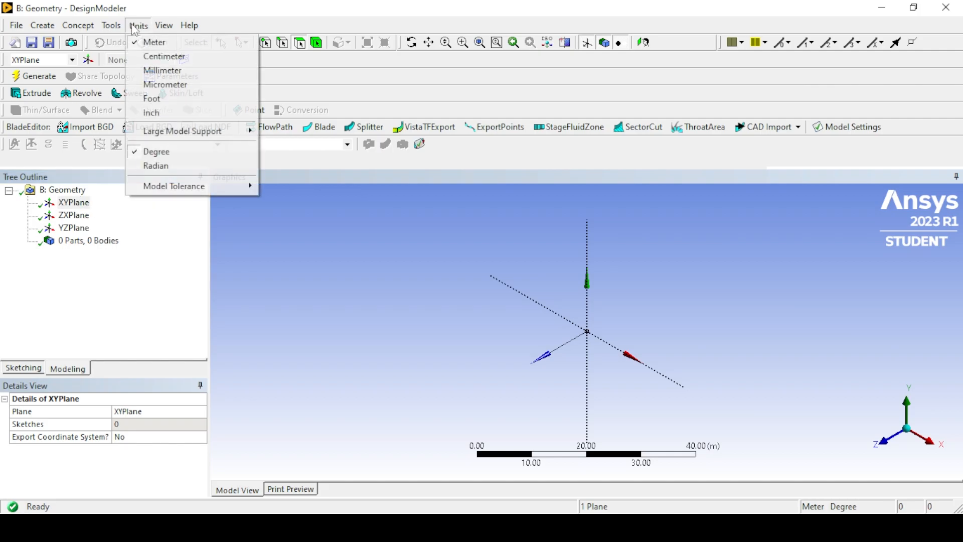
left_click(157, 69)
right_click(74, 205)
left_click(89, 213)
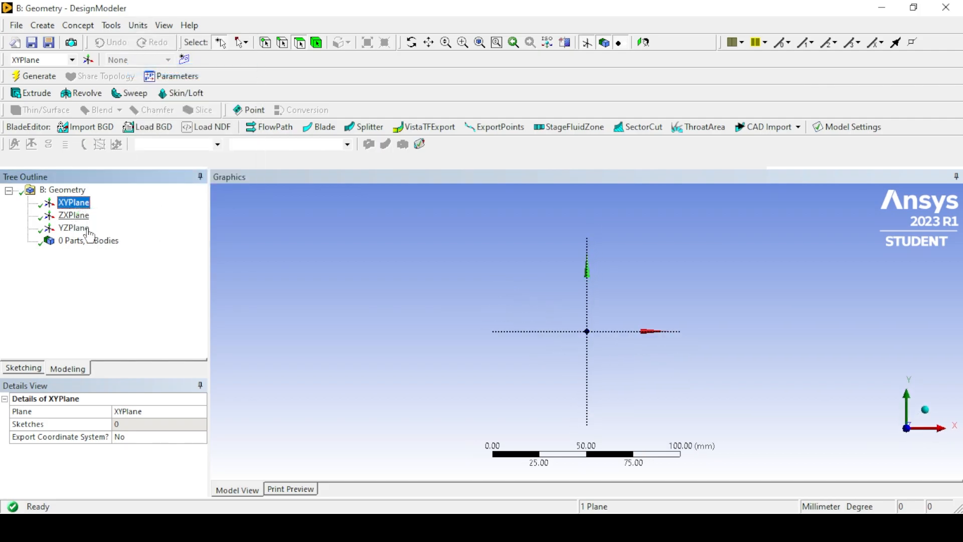
Sketch a line about 24 mm up the Y axis from the origin, a sloping line about 57 mm across, and a vertical line to the X axis.
left_click(17, 370)
left_click(26, 207)
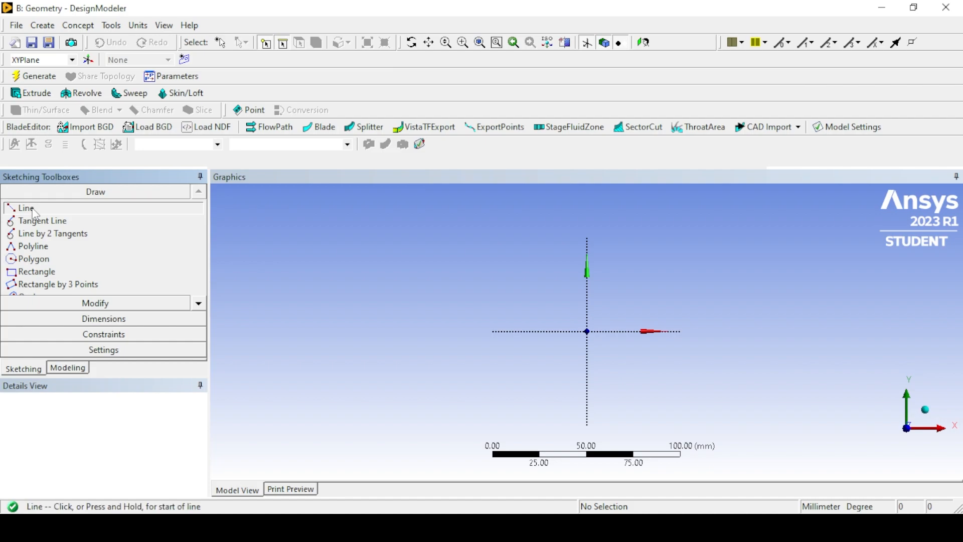
left_click(587, 329)
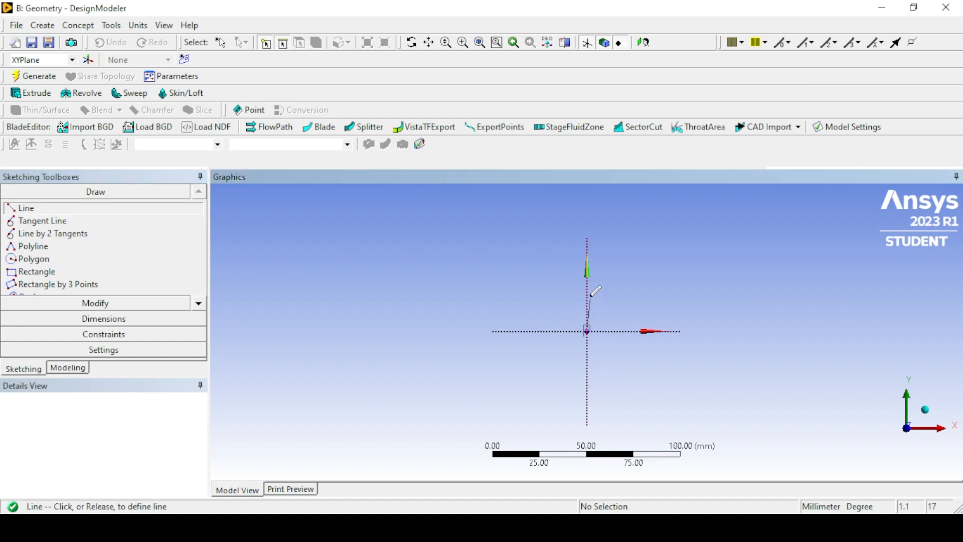
left_click(588, 281)
left_click(587, 286)
left_click(695, 302)
left_click(695, 302)
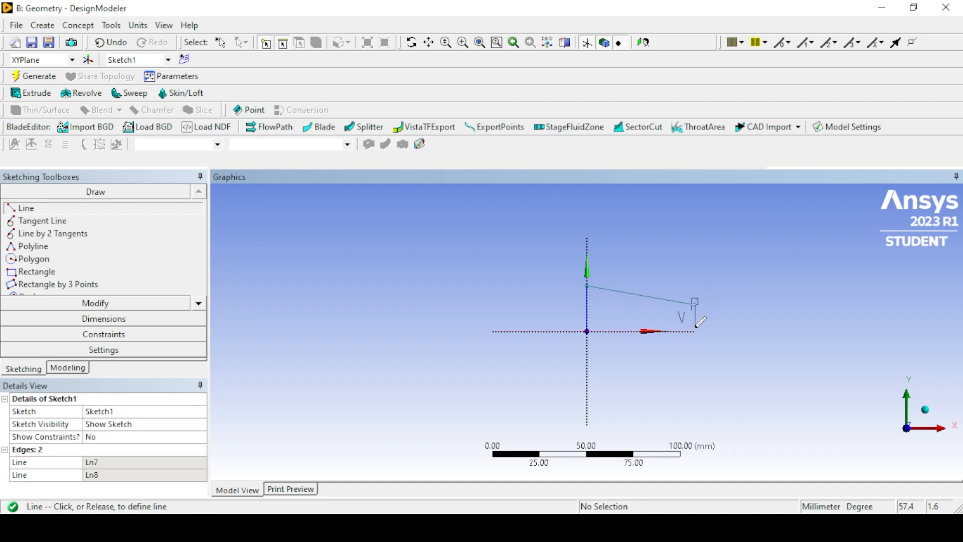
left_click(695, 331)
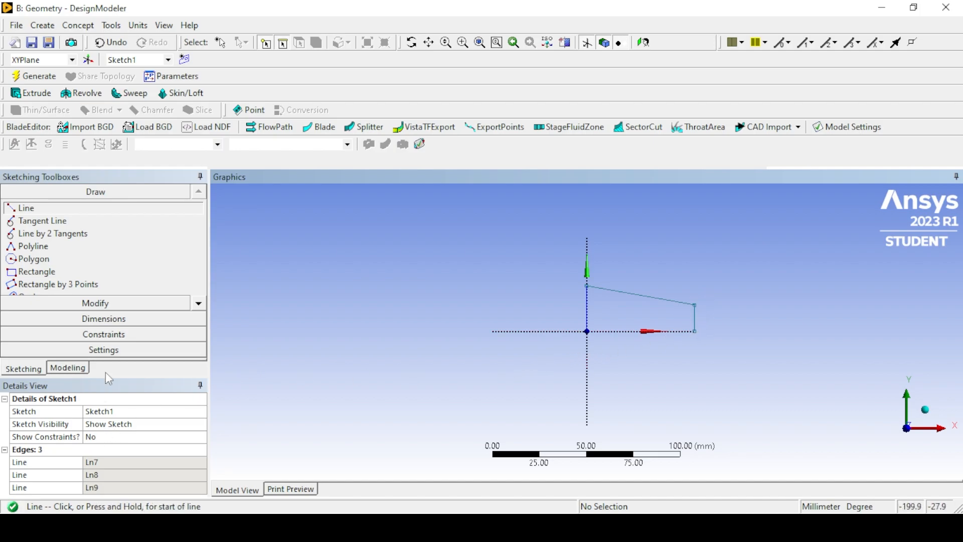
Add general dimensions to the heights of the two vertical lines.
left_click(88, 318)
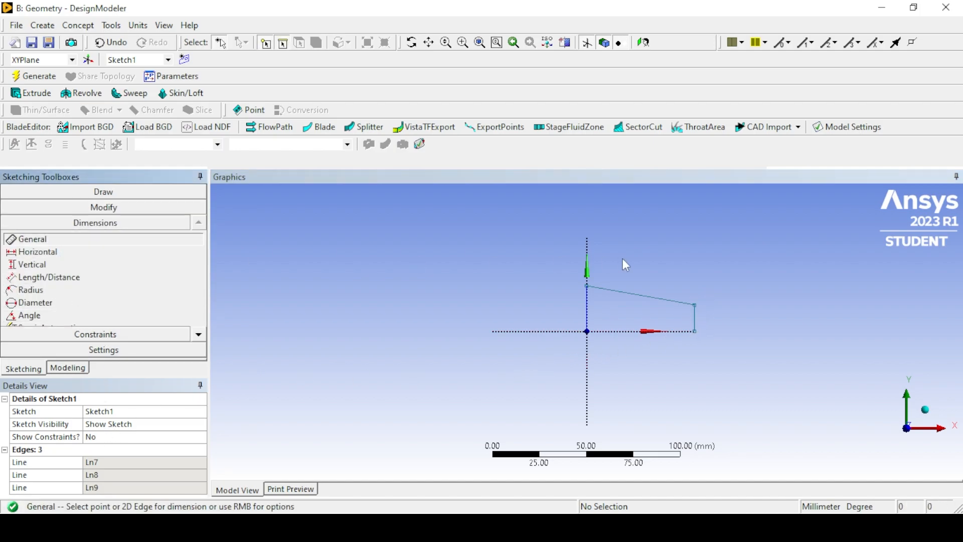
left_click(588, 316)
left_click(569, 308)
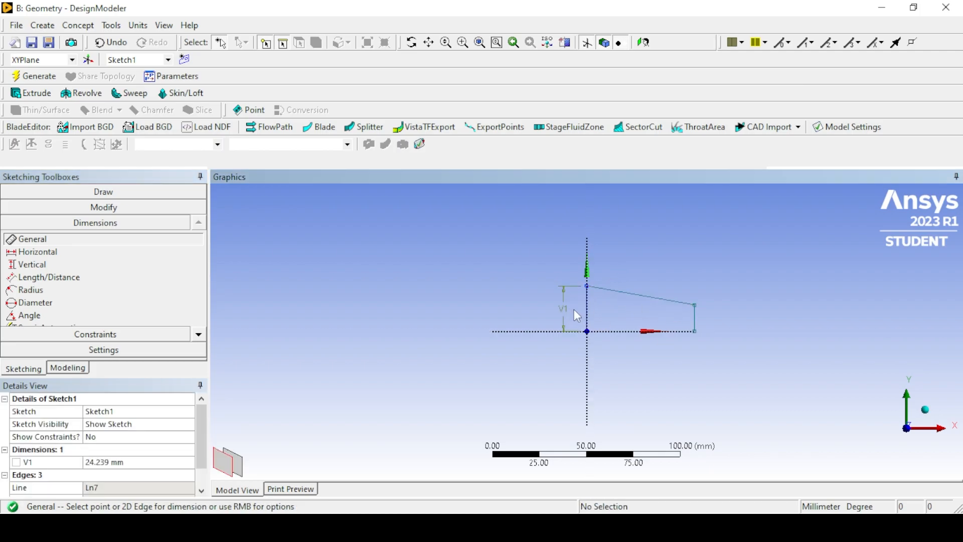
left_click(695, 320)
left_click(721, 319)
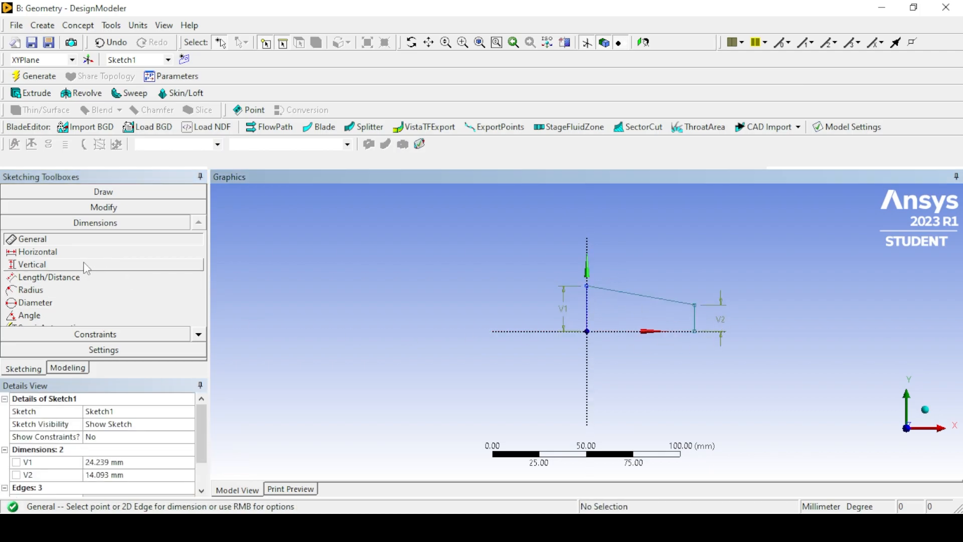
Add a horizontal dimension between the two vertical lines and set it to 125 mm.
left_click(60, 252)
left_click(588, 303)
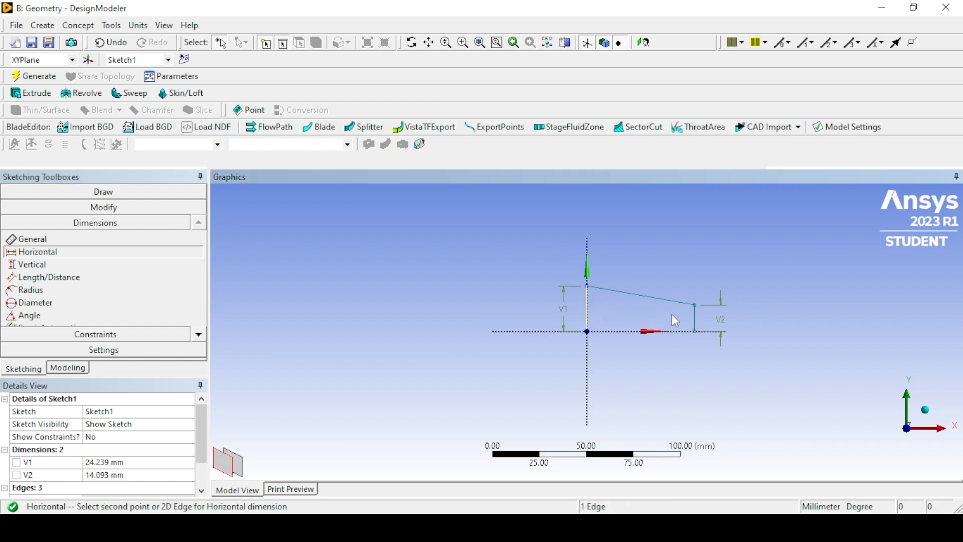
left_click(696, 319)
left_click(675, 288)
left_click(95, 461)
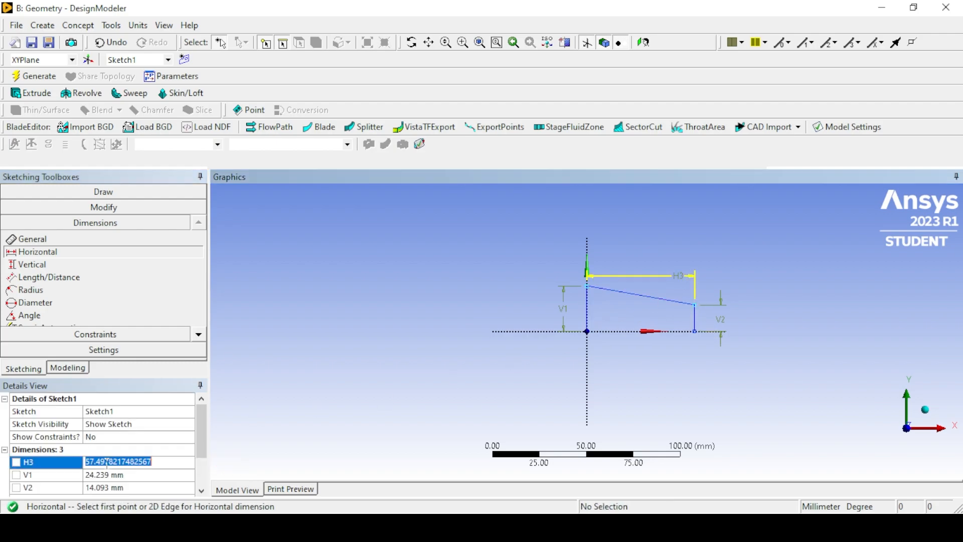
type("125")
key("Return")
Set the height of the vertical line on the Y axis to 44 mm and the far vertical line to 25 mm.
left_click(105, 475)
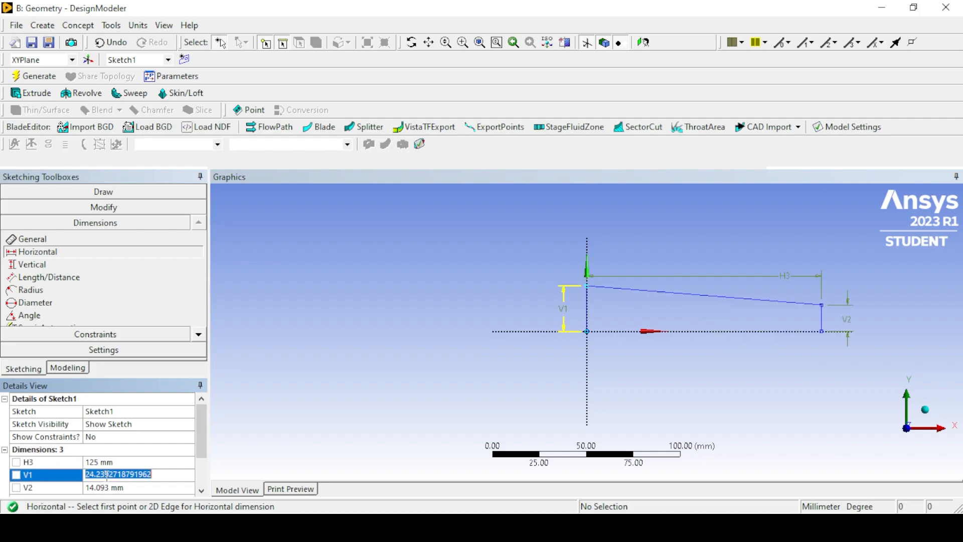
type("44")
key("Return")
left_click(106, 487)
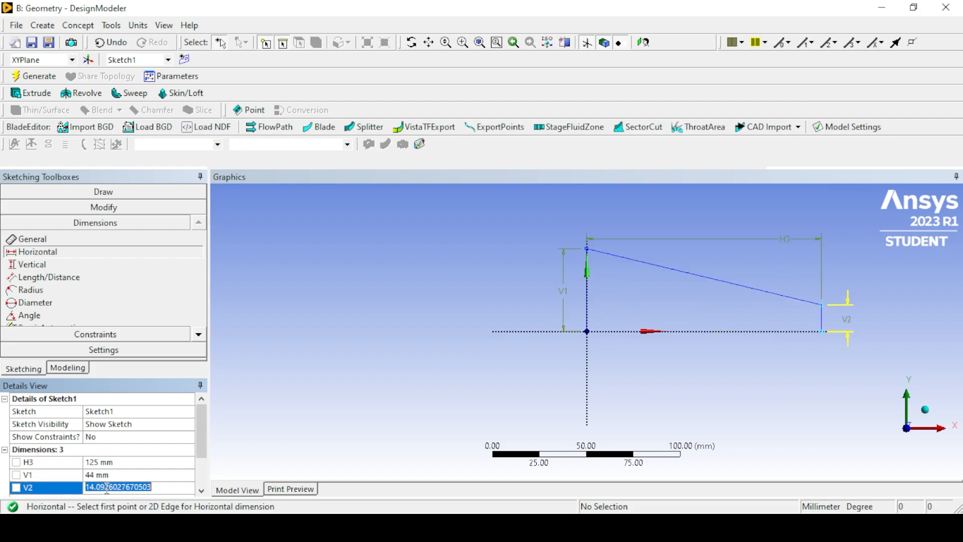
type("25")
key("Return")
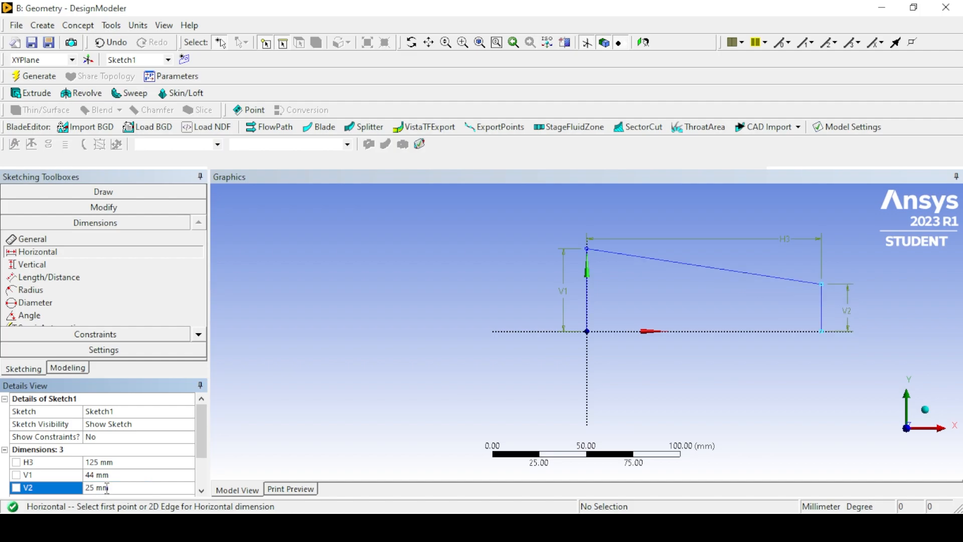
Sketch the lower half with a line down the Y axis from the origin, a sloping line, and a vertical line about 27 mm long closing the profile.
left_click(75, 192)
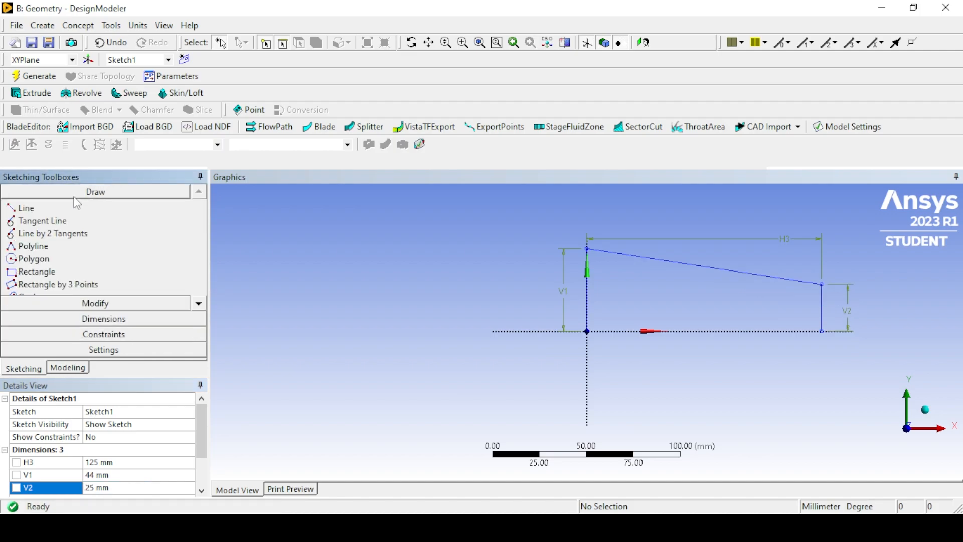
left_click(26, 208)
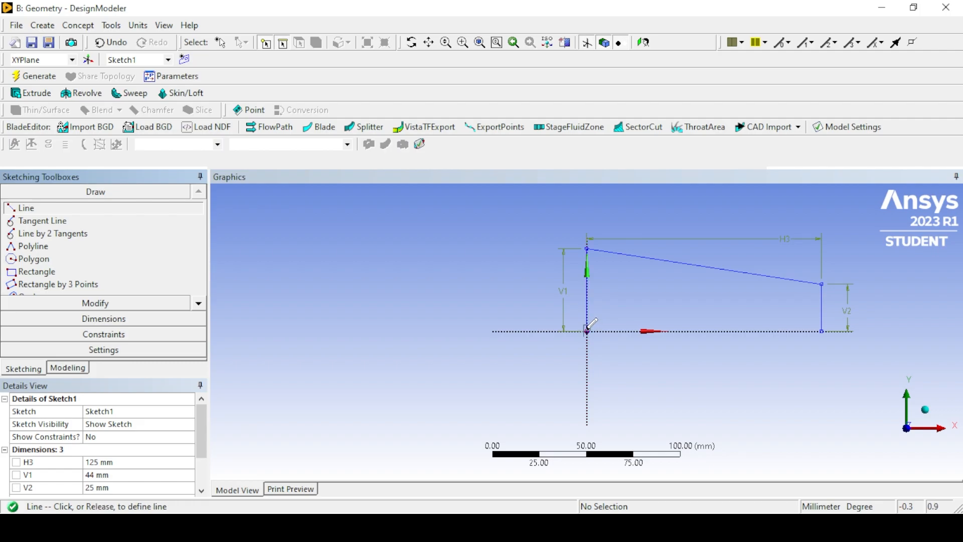
left_click(587, 405)
left_click(822, 382)
left_click(822, 383)
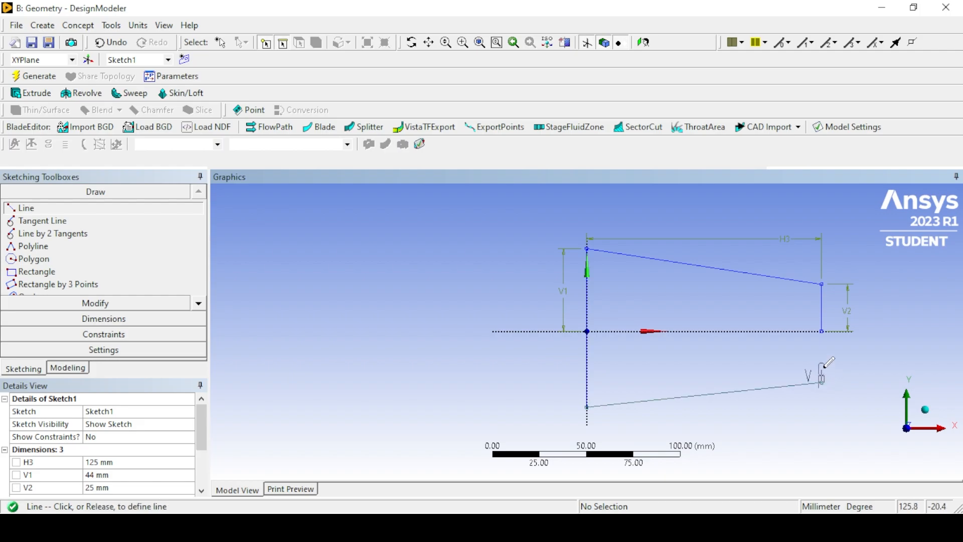
left_click(823, 330)
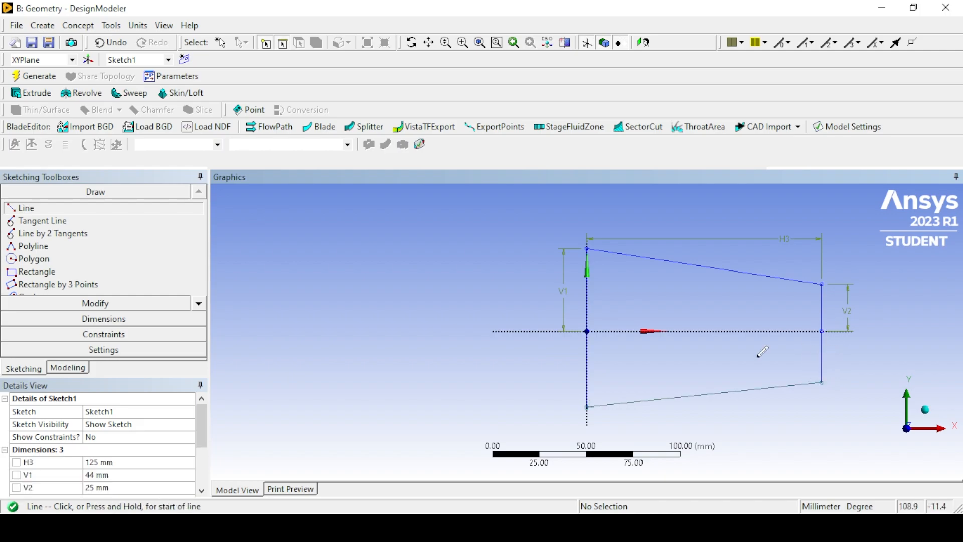
Add general dimensions to the heights of the two vertical lines below the X axis.
left_click(139, 323)
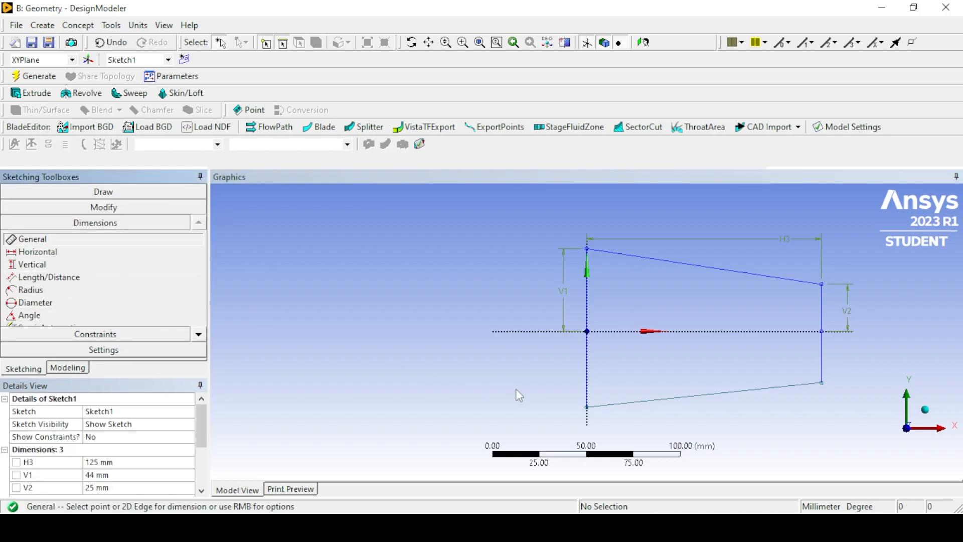
left_click(587, 384)
left_click(569, 378)
left_click(823, 360)
left_click(860, 362)
left_click(37, 252)
left_click(587, 371)
left_click(821, 371)
left_click(593, 317)
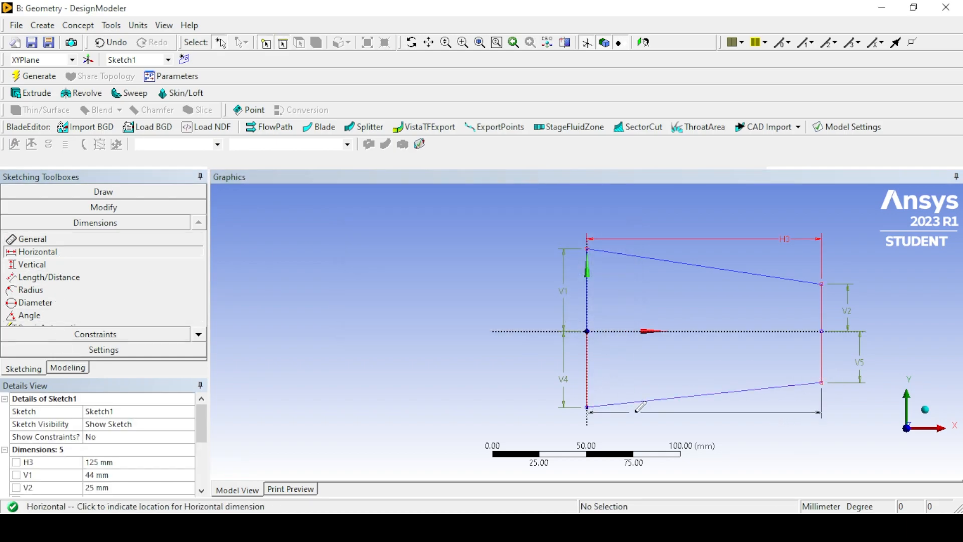
right_click(641, 322)
left_click(656, 148)
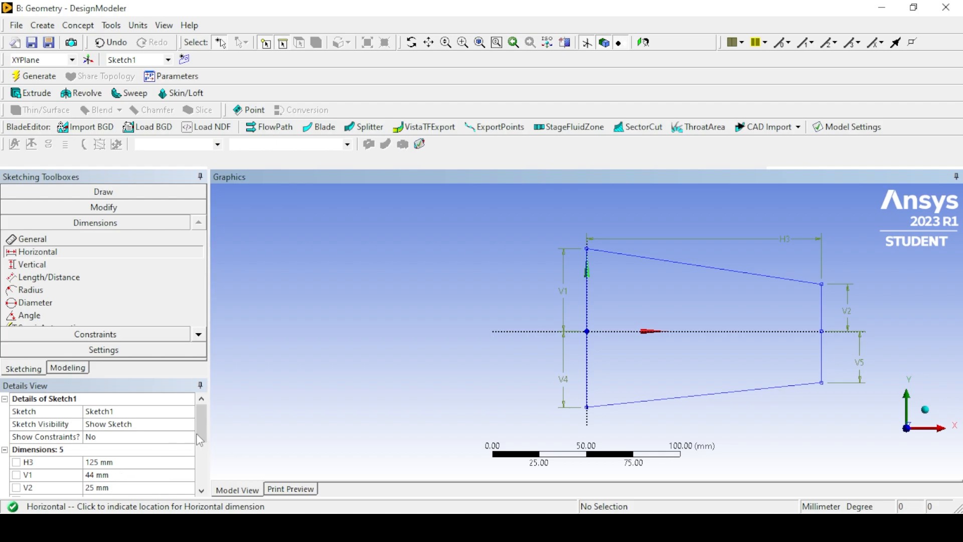
Set the lower vertical line on the Y axis to 44 mm and the far lower vertical line to 25 mm.
scroll(200, 440, "down", 1)
left_click(147, 460)
type("44")
key("Return")
left_click(116, 474)
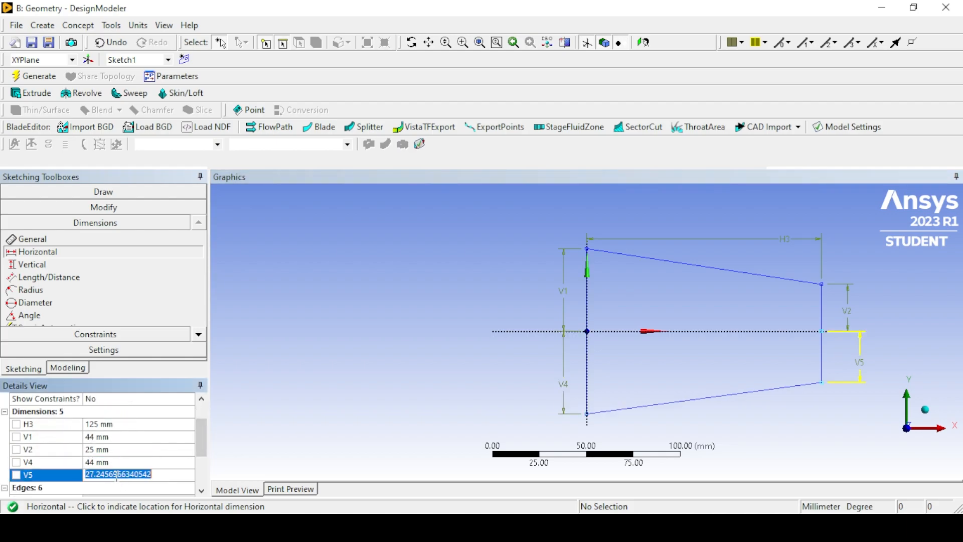
type("25")
key("Return")
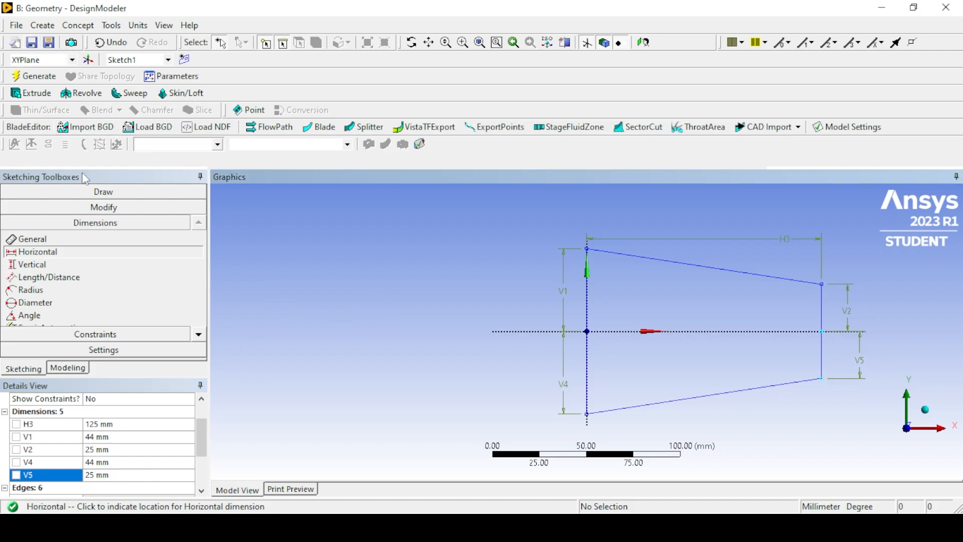
Create an Extrude feature from Sketch1 with the operation set to Add Frozen.
left_click(69, 369)
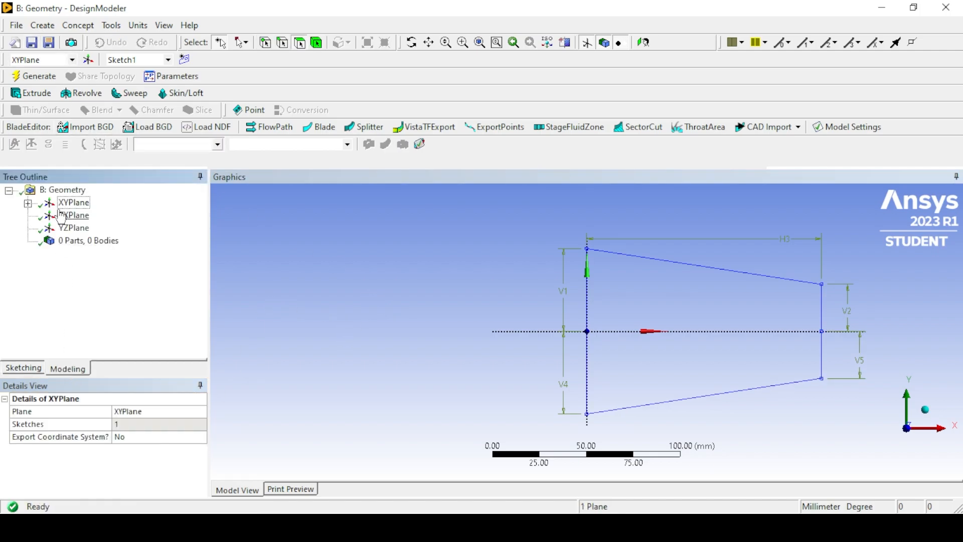
left_click(28, 202)
left_click(91, 215)
left_click(42, 25)
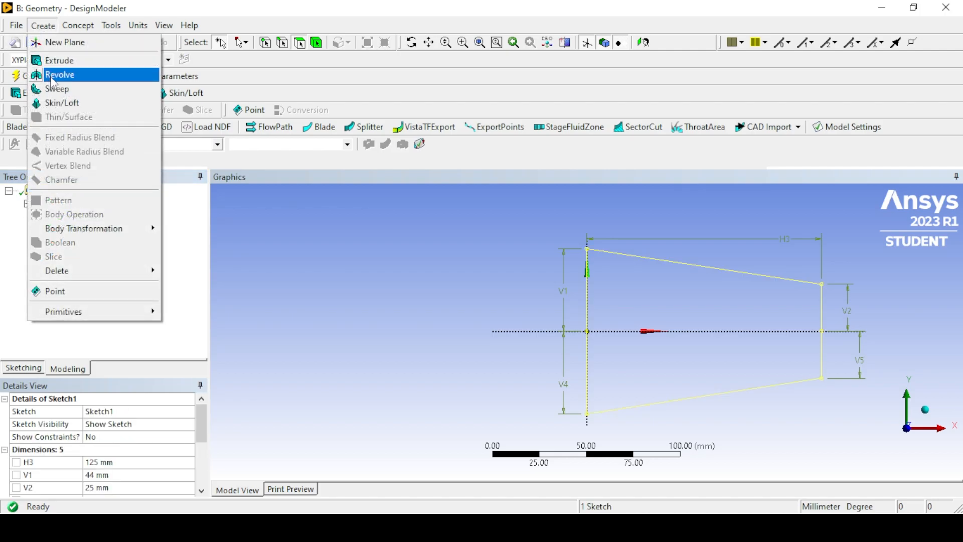
left_click(65, 58)
left_click(113, 425)
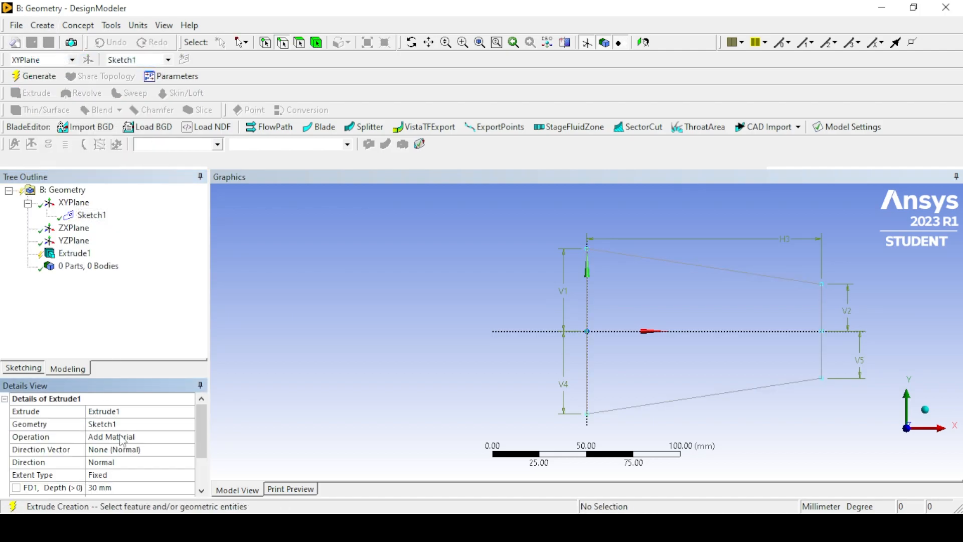
left_click(150, 436)
left_click(191, 436)
left_click(160, 457)
Set the extrusion depth to 10 mm and generate the solid.
left_click(926, 410)
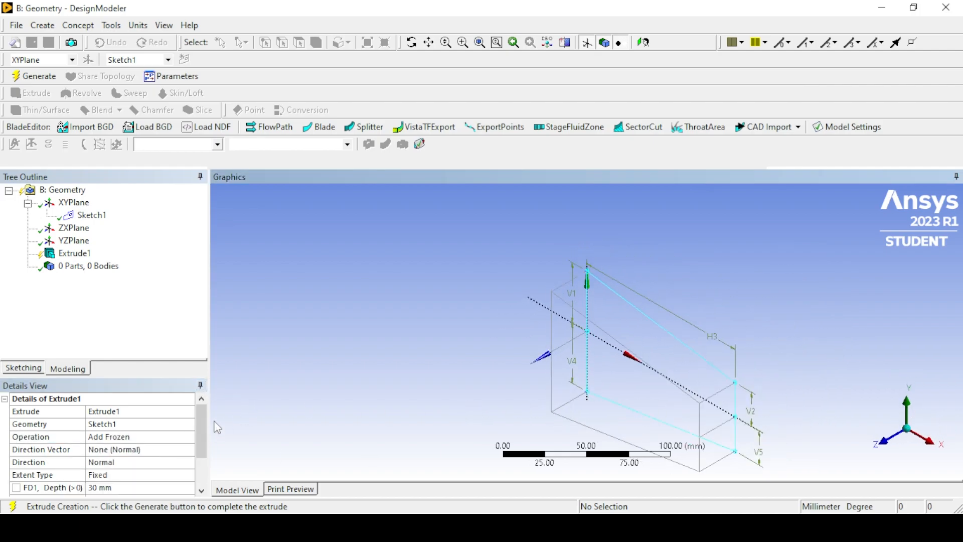
scroll(137, 448, "down", 1)
left_click(120, 448)
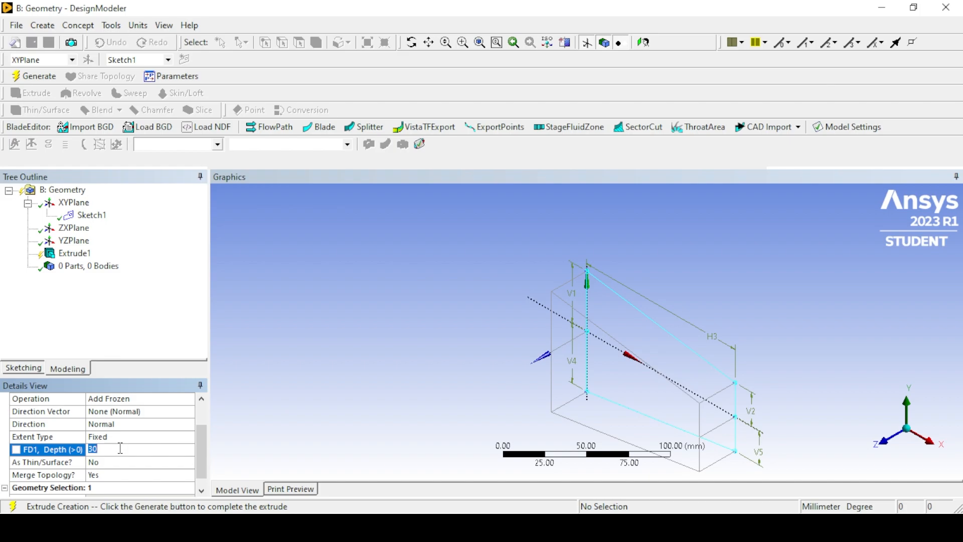
type("10")
key("Return")
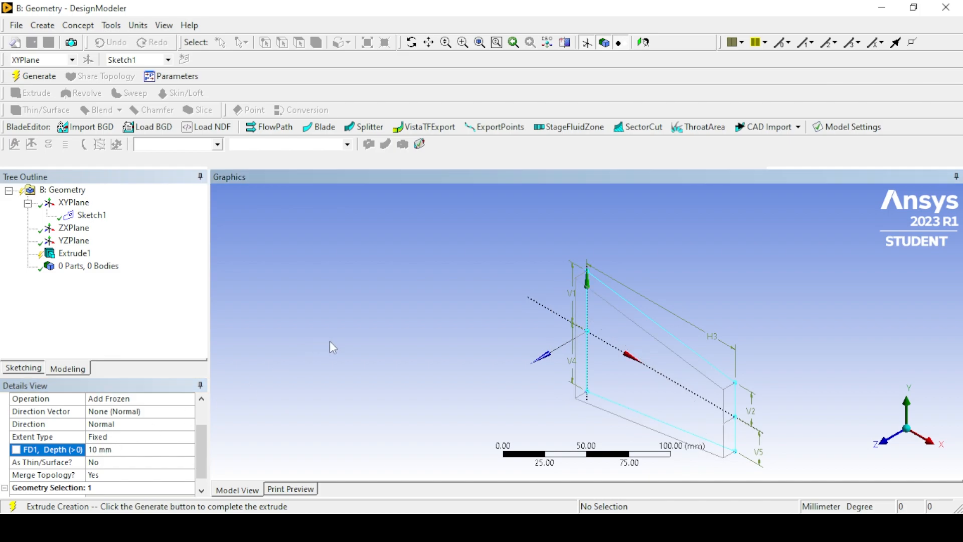
left_click(38, 76)
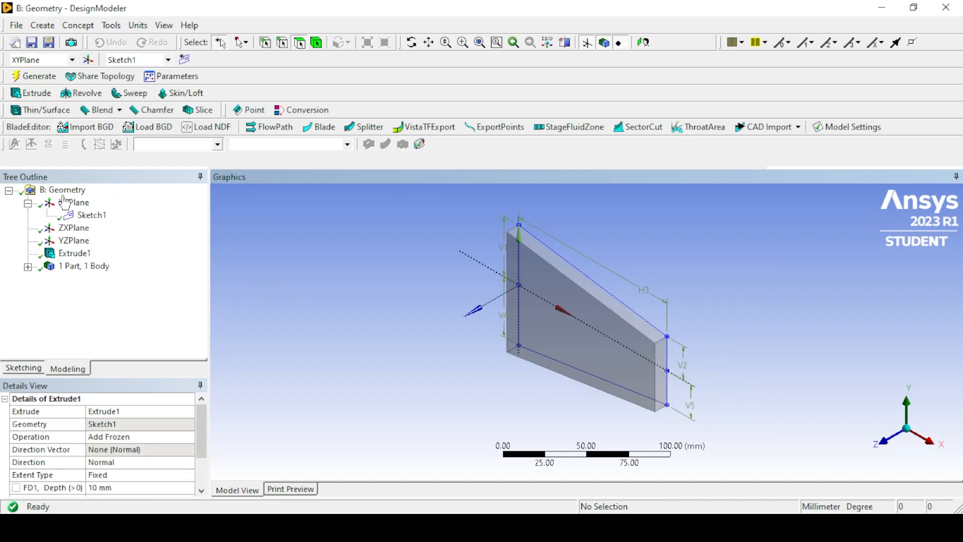
Expand the part in the model tree and inspect its solid body.
left_click(28, 202)
left_click(27, 253)
left_click(86, 266)
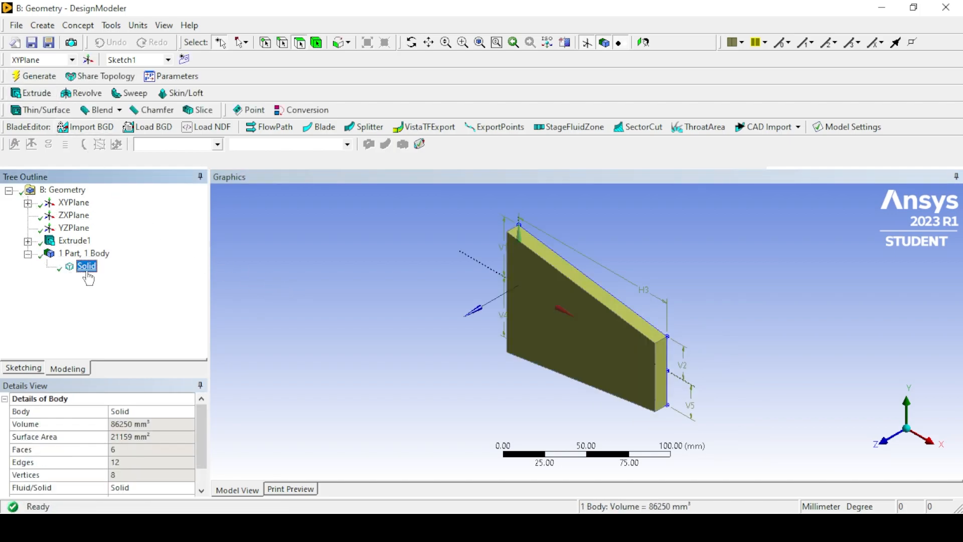
left_click(291, 276)
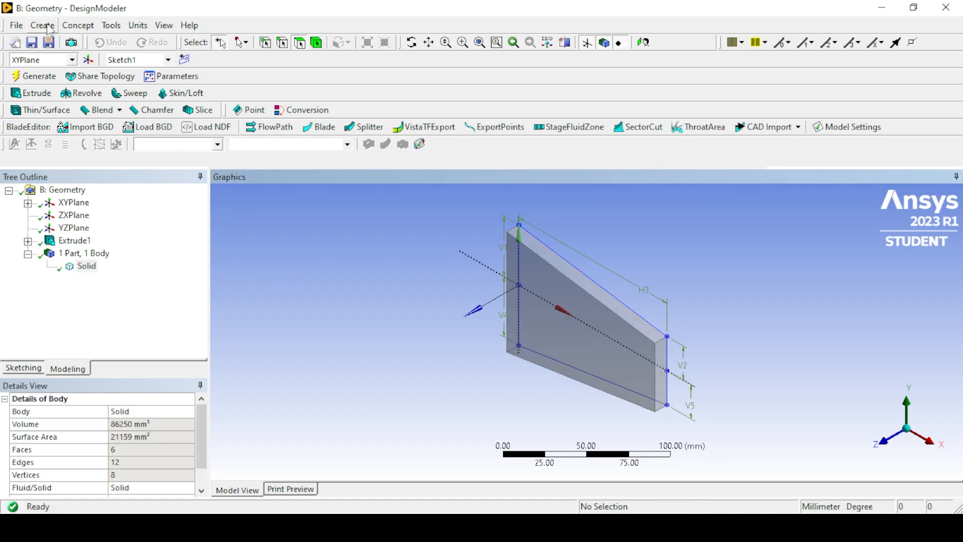
Create a new plane from YZPlane with an Offset Z transform of 50 mm and generate it.
left_click(68, 228)
left_click(89, 59)
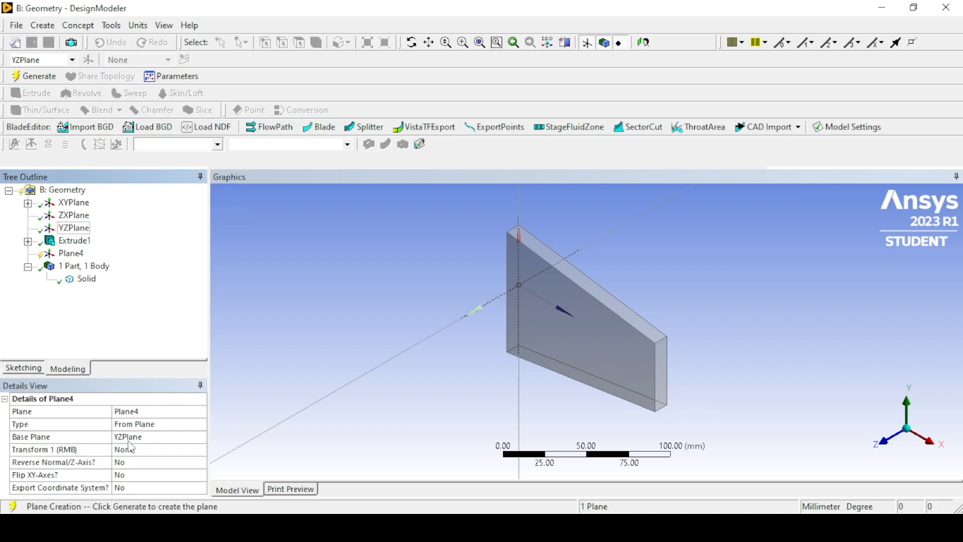
left_click(184, 451)
left_click(201, 450)
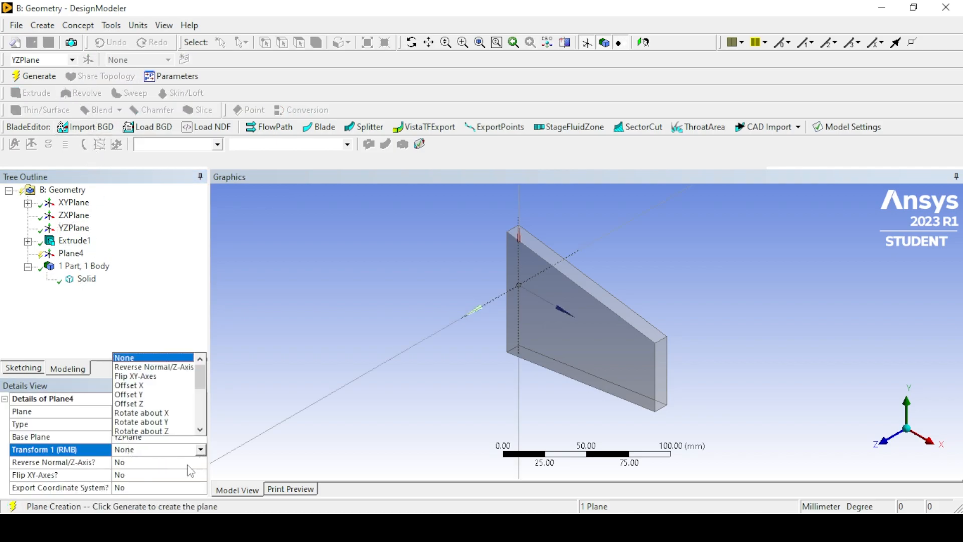
left_click(161, 404)
left_click(148, 461)
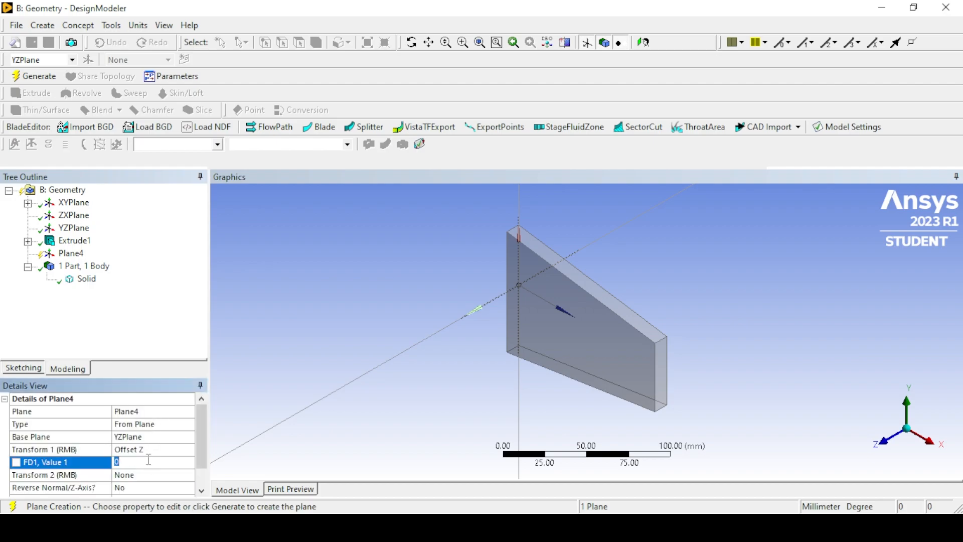
key("Return")
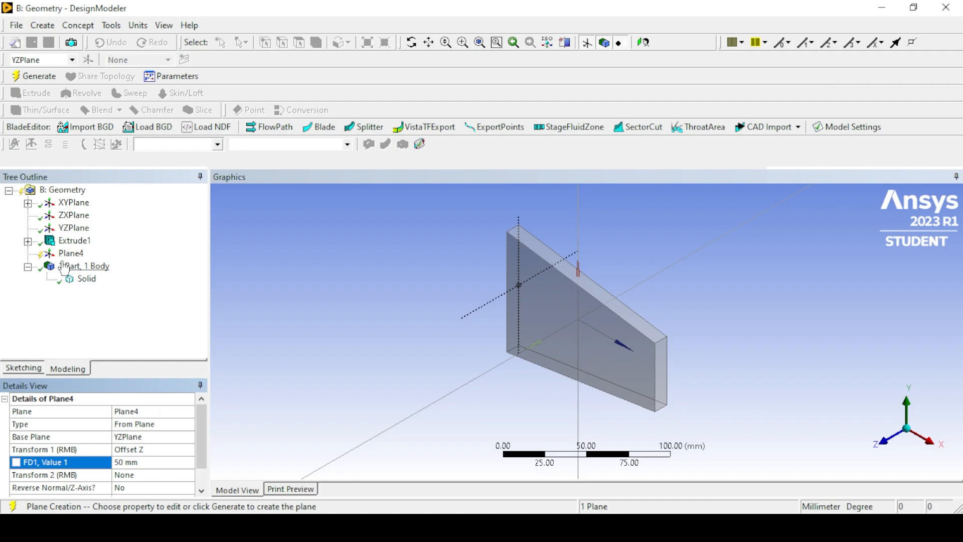
left_click(34, 77)
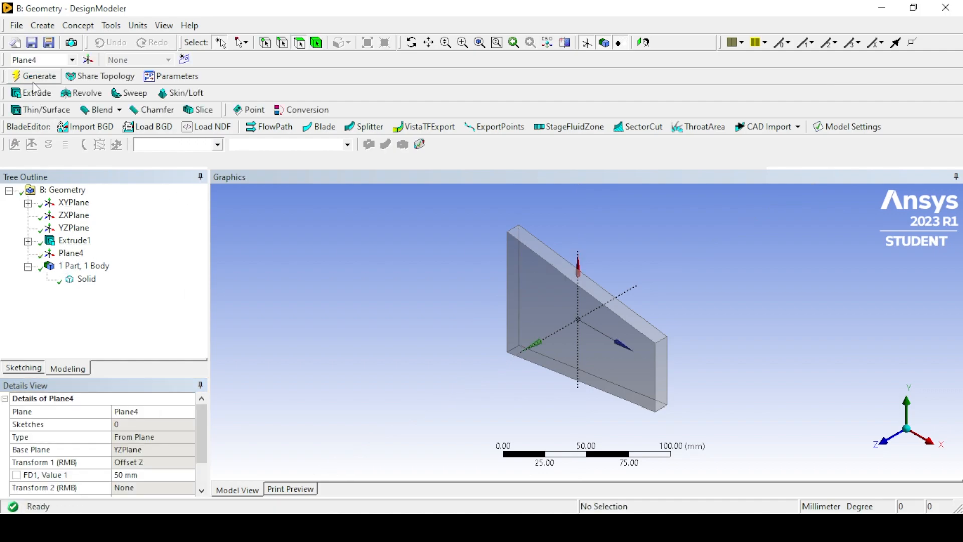
Slice the solid by Plane4, with the slice targets set to Selected Bodies and the solid as target, and generate it.
left_click(43, 25)
left_click(71, 257)
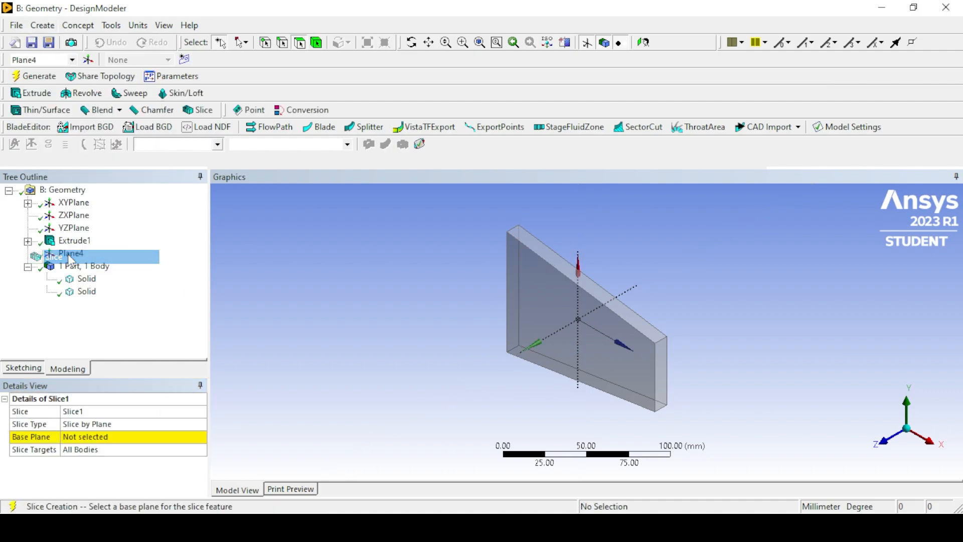
left_click(71, 252)
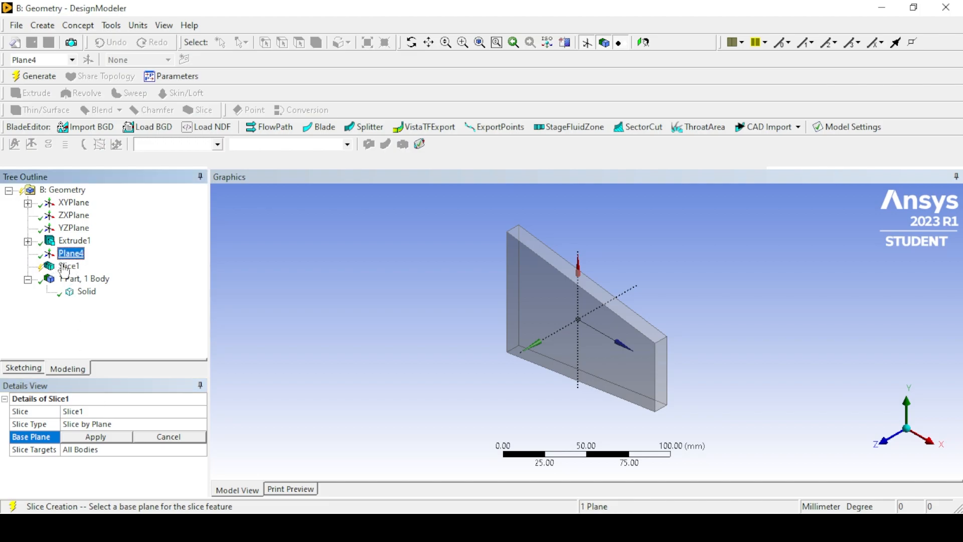
left_click(96, 437)
left_click(99, 448)
left_click(202, 449)
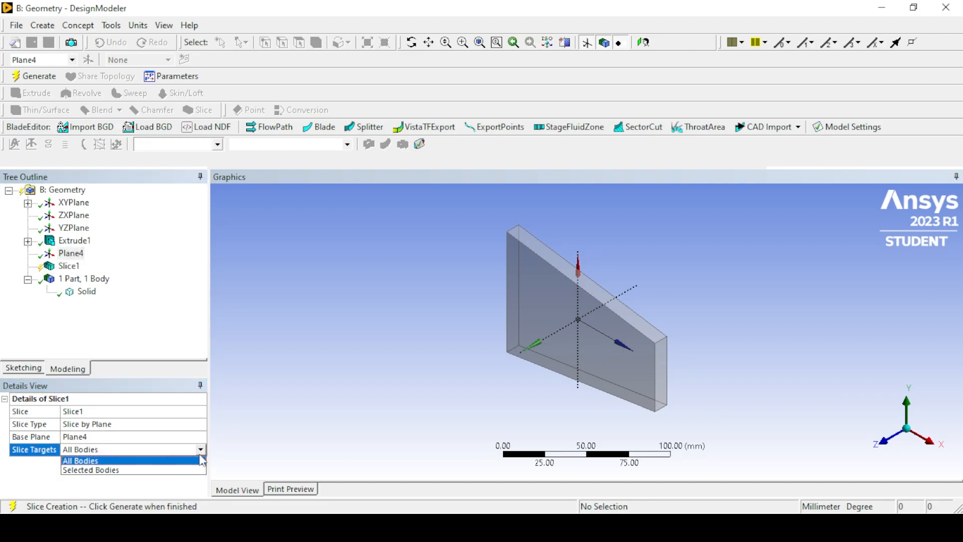
left_click(168, 470)
left_click(86, 291)
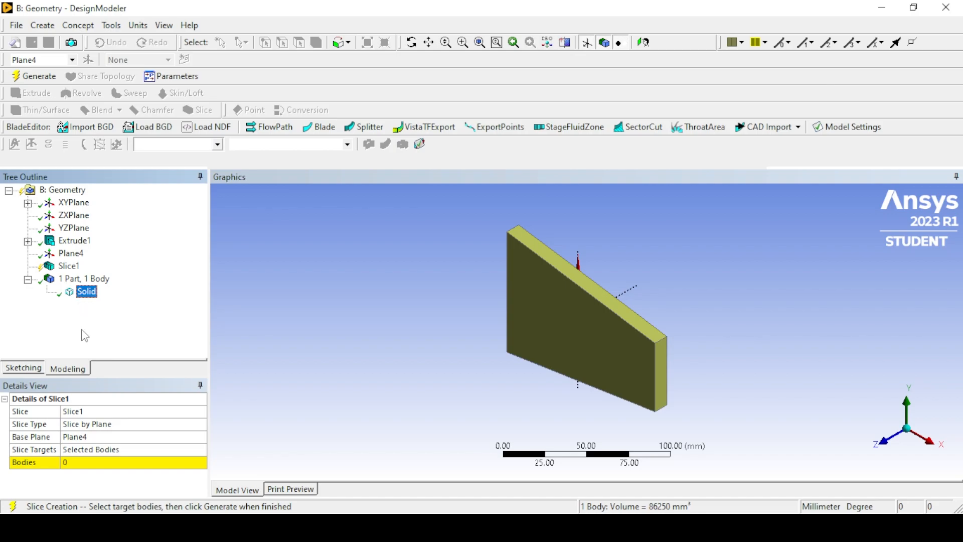
left_click(89, 466)
left_click(91, 462)
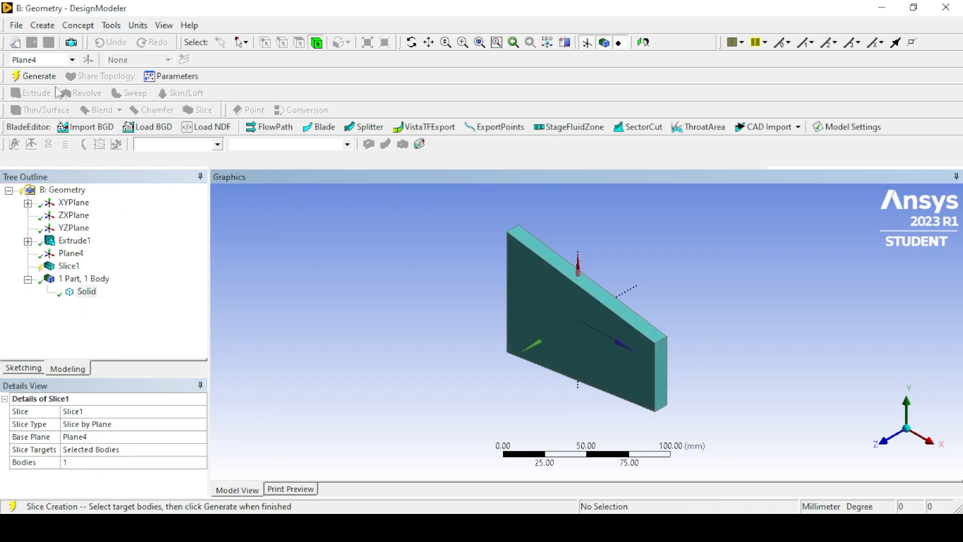
left_click(38, 76)
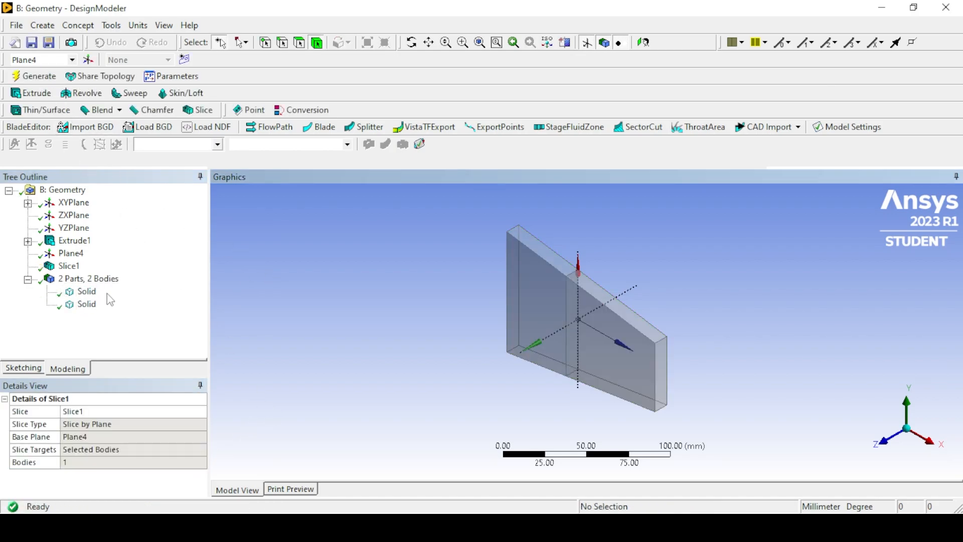
Select each of the two sliced solid bodies in turn to check them, then clear the selection.
left_click(87, 295)
left_click(88, 305)
left_click(264, 299)
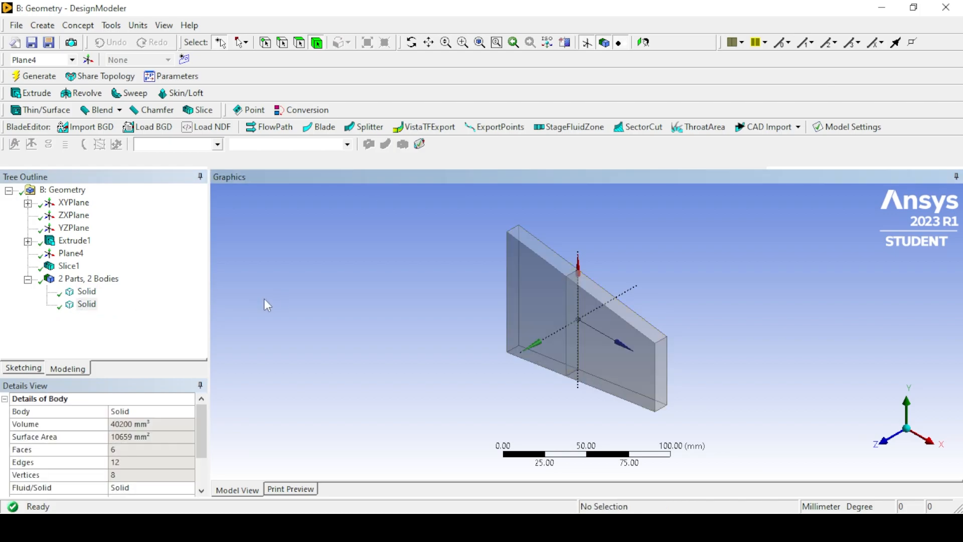
Select both sliced solid bodies in the tree and form a new part from them.
left_click(89, 304, "ctrl")
right_click(92, 303)
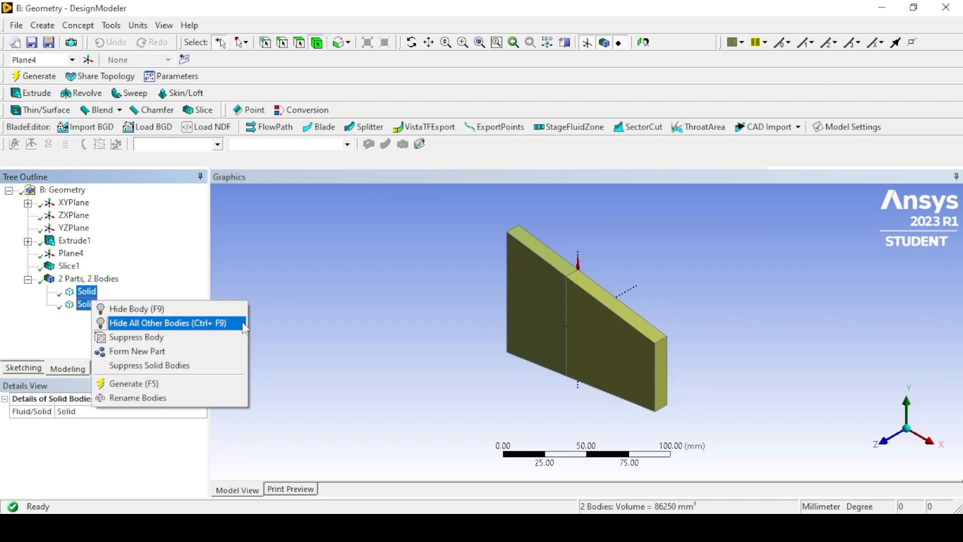
left_click(319, 309)
left_click(86, 294)
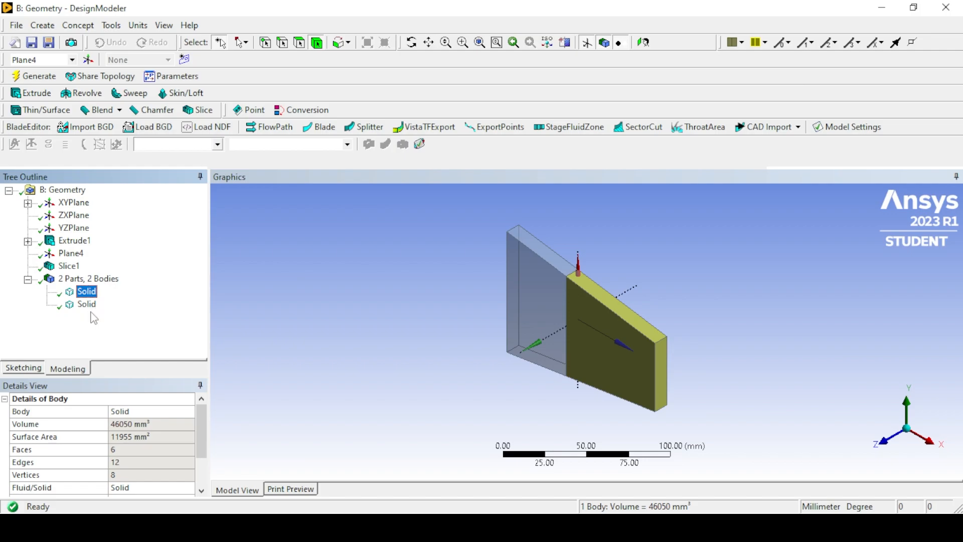
left_click(88, 306, "ctrl")
right_click(89, 306)
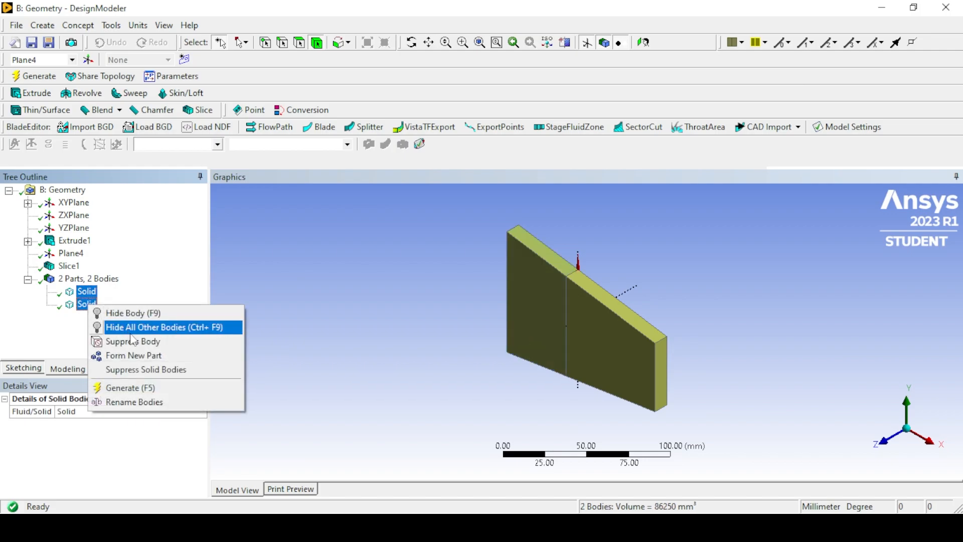
left_click(131, 357)
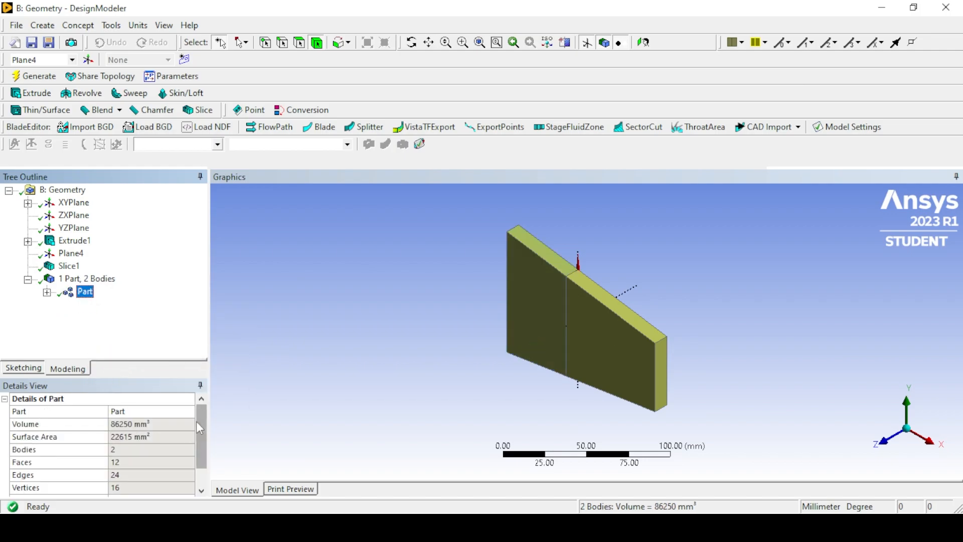
Check the new part's shared topology method options, keeping Automatic, and generate the geometry.
scroll(200, 446, "down", 1)
left_click(164, 474)
left_click(175, 489)
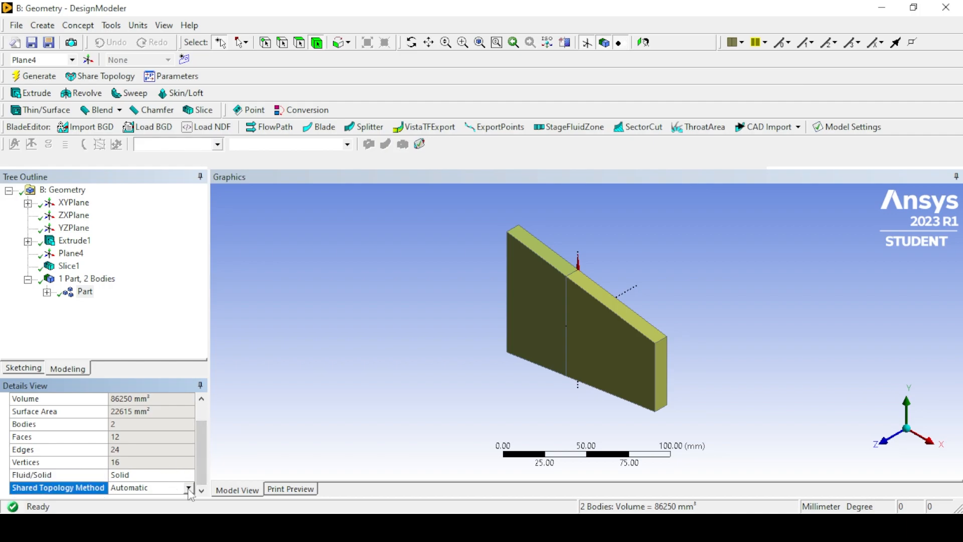
left_click(189, 489)
left_click(189, 488)
left_click(285, 437)
left_click(35, 76)
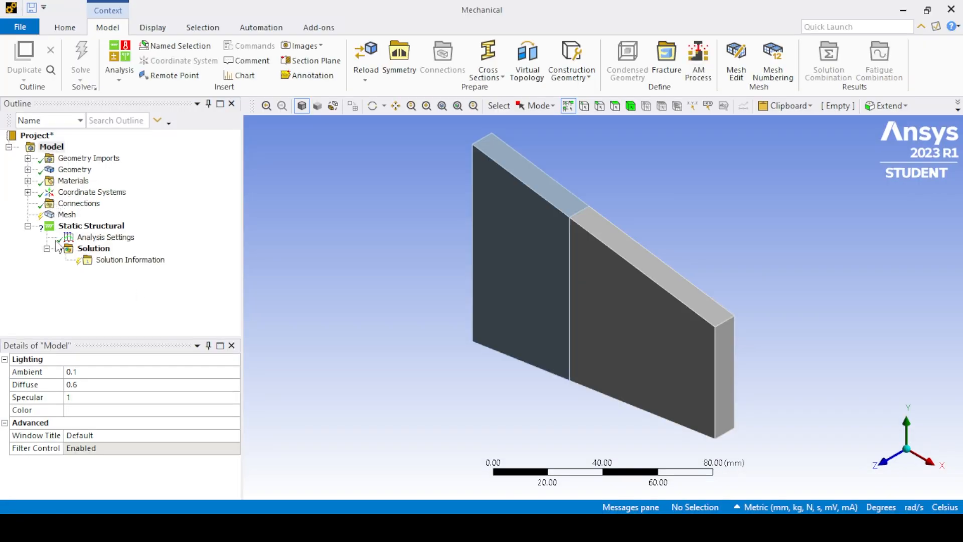
Check the two solids of the part under the geometry branch, and generate the mesh with default settings.
left_click(28, 169)
left_click(47, 181)
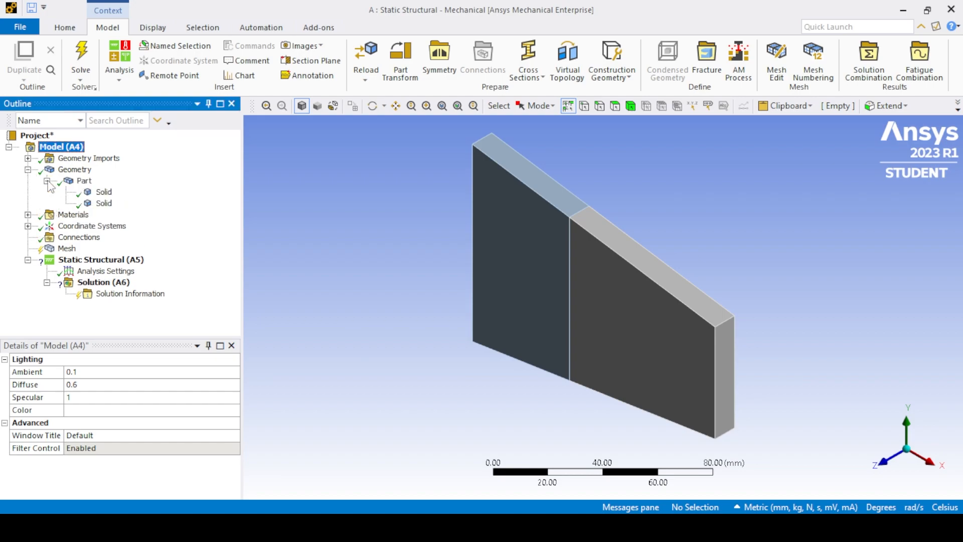
left_click(104, 192)
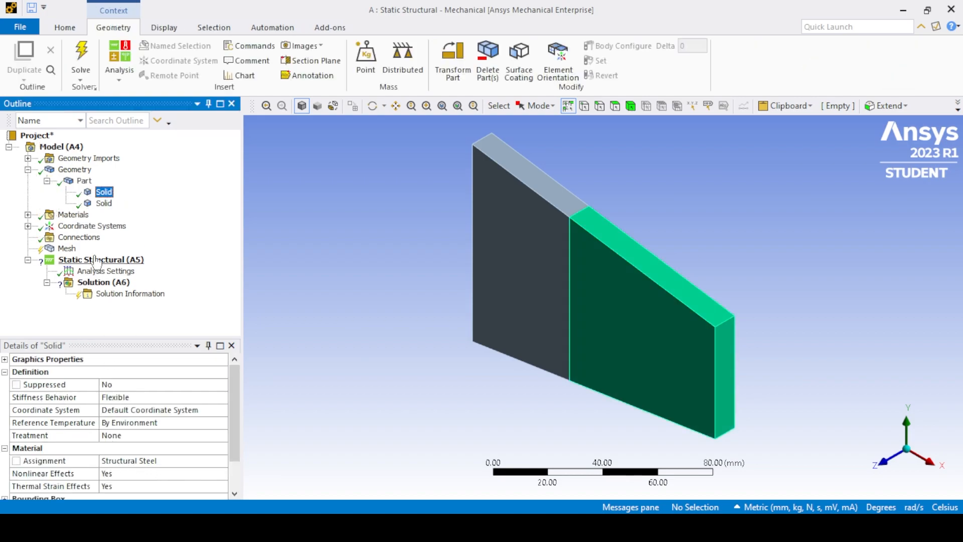
left_click(103, 203)
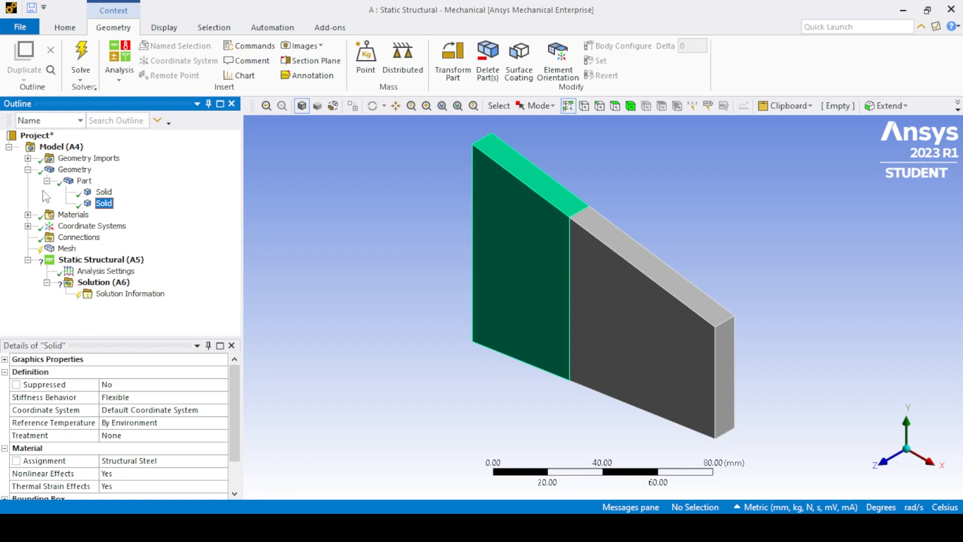
left_click(28, 170)
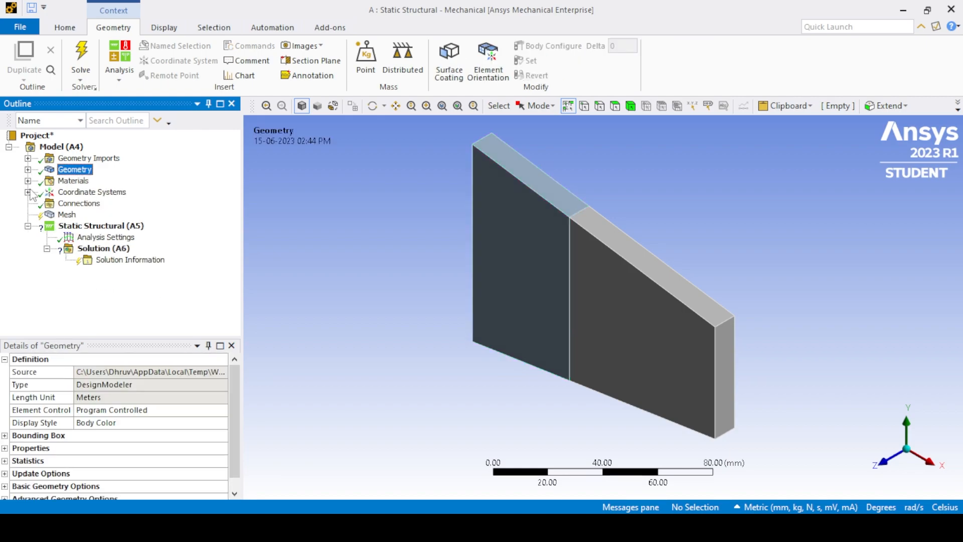
right_click(63, 216)
left_click(87, 257)
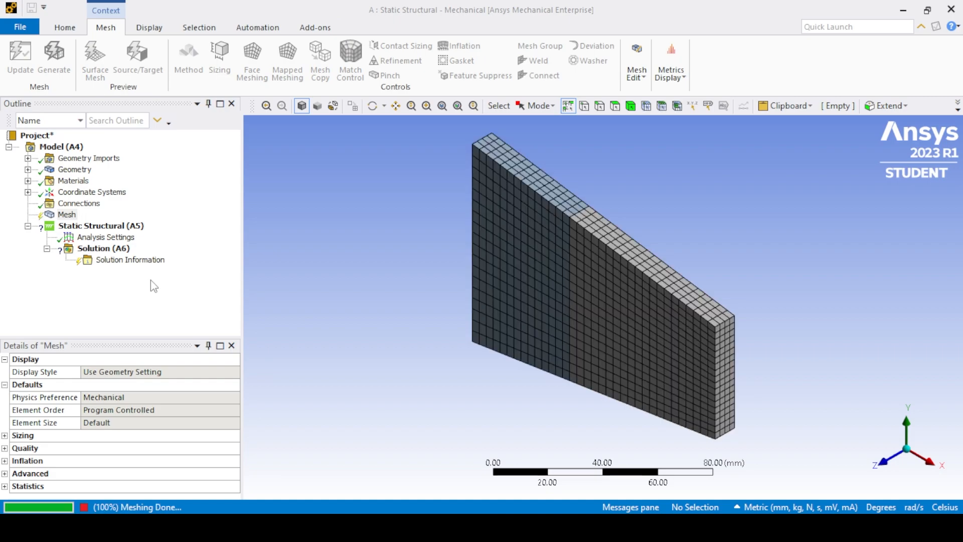
Add a fixed support to the static structural analysis, scoped to the end face on the plate's taller side.
left_click(87, 227)
right_click(65, 226)
mouse_move(92, 232)
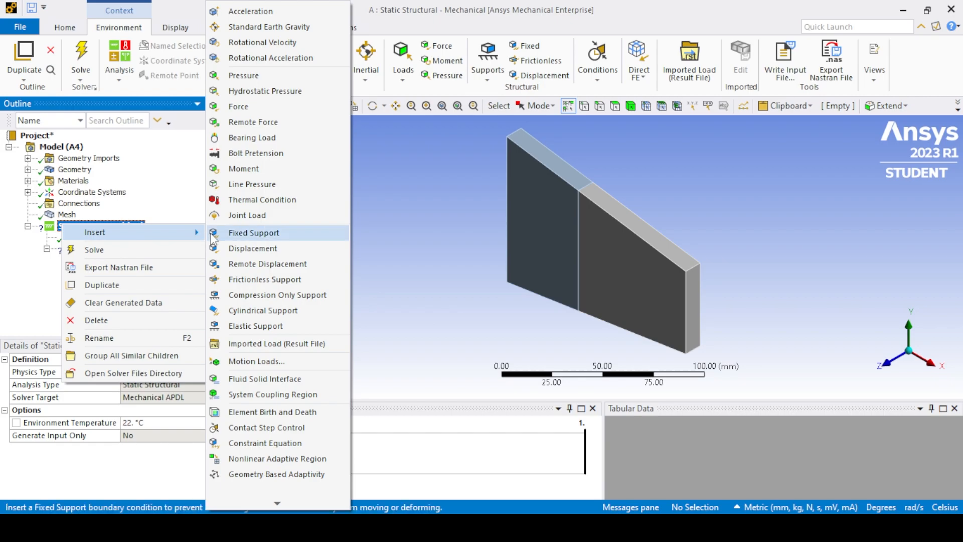
left_click(251, 353)
middle_click_drag(431, 251, 564, 176)
left_click(616, 105)
left_click(522, 193)
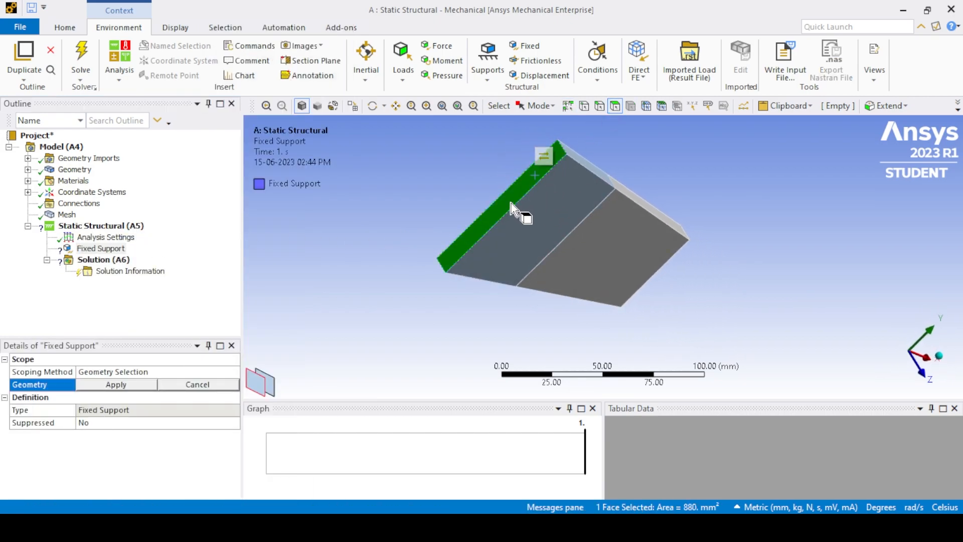
left_click(127, 385)
Insert a force load scoped to the end face on the plate's shorter side.
middle_click_drag(434, 324, 226, 278)
left_click(120, 227)
right_click(120, 227)
mouse_move(146, 232)
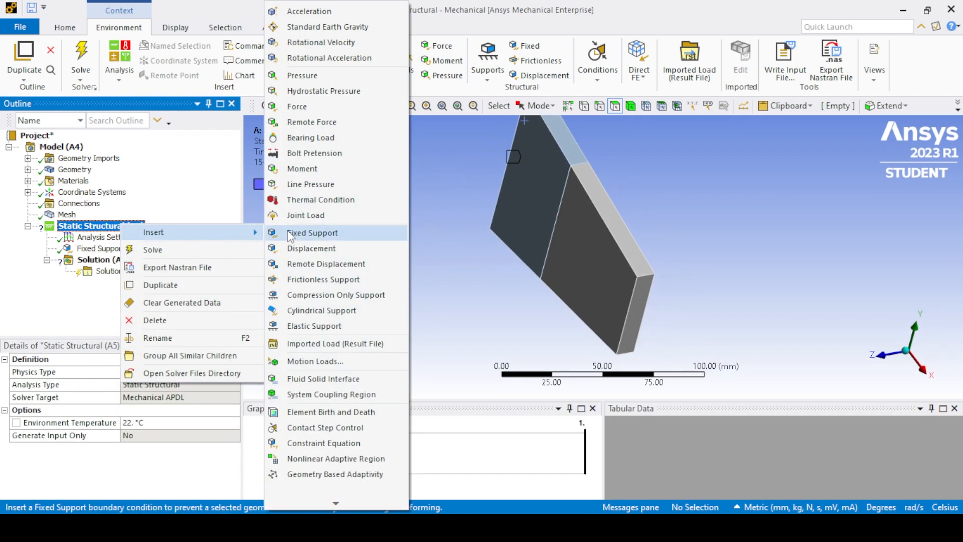
left_click(307, 111)
left_click(645, 321)
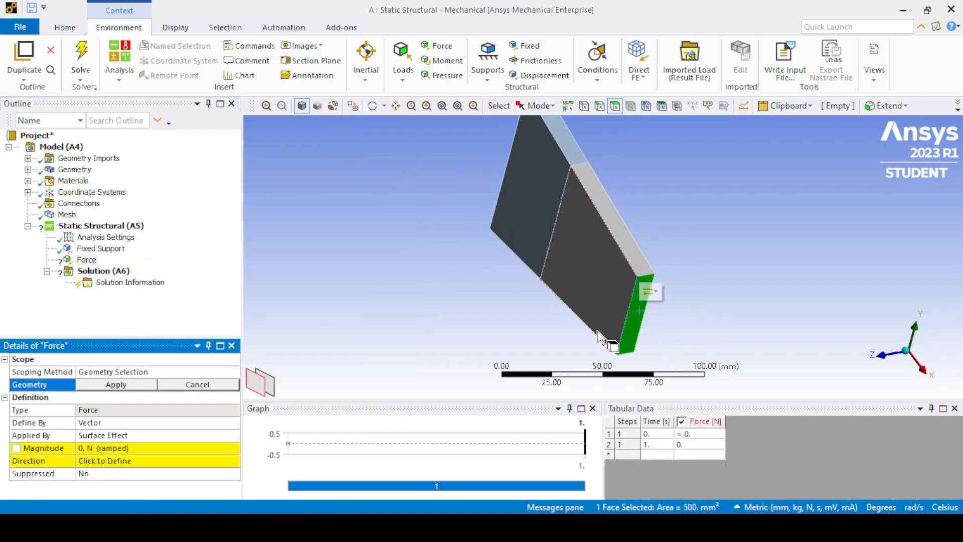
left_click(135, 387)
Define the force by components with an X component of 120000 N, and solve the analysis.
left_click(100, 423)
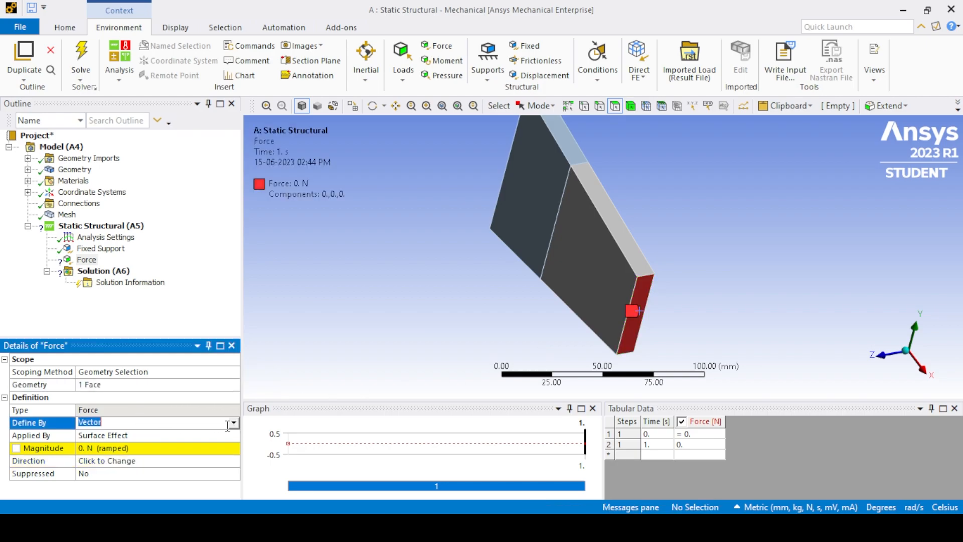
left_click(222, 422)
left_click(125, 441)
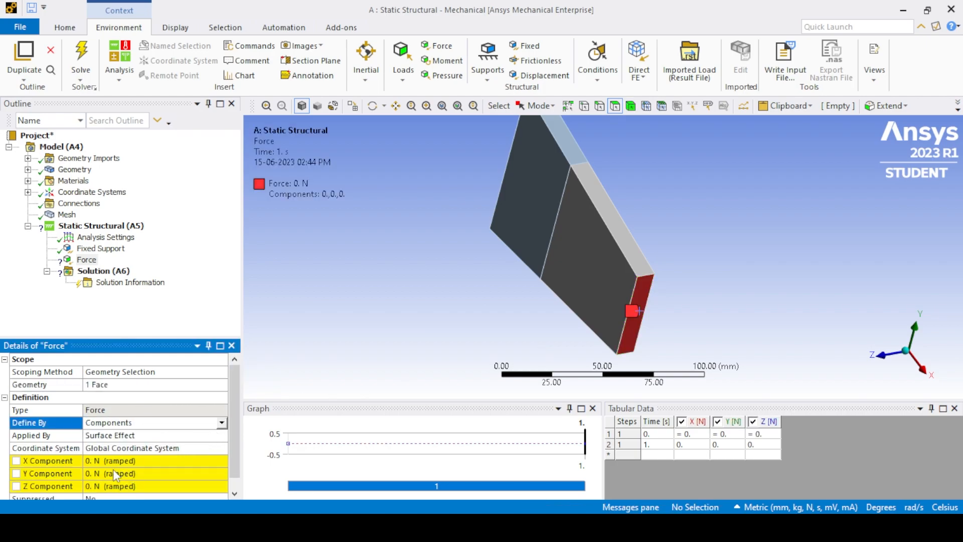
left_click(906, 350)
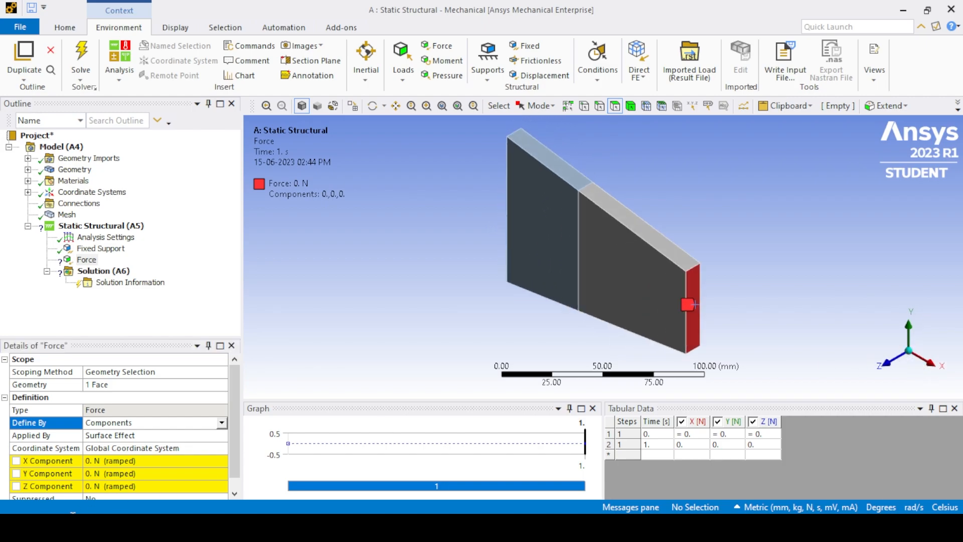
left_click(105, 461)
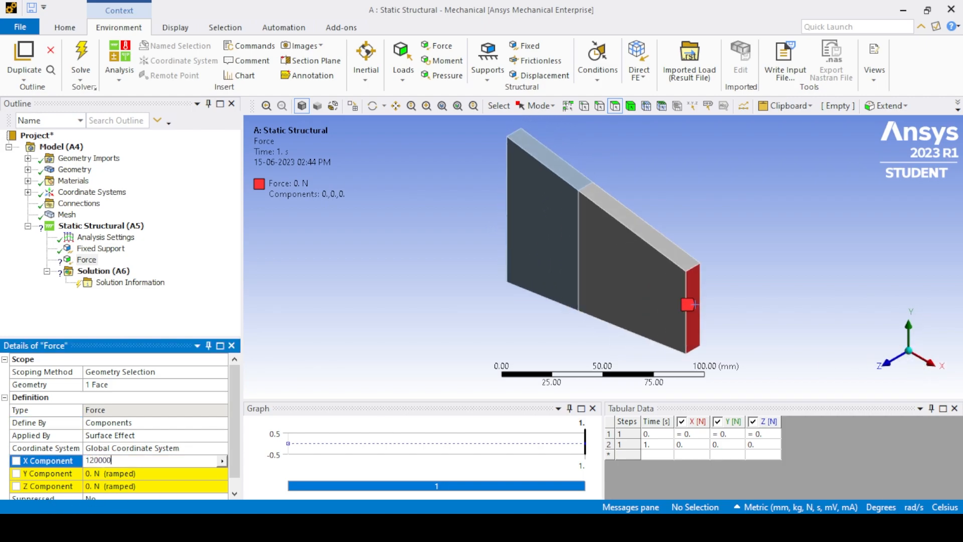
key("Return")
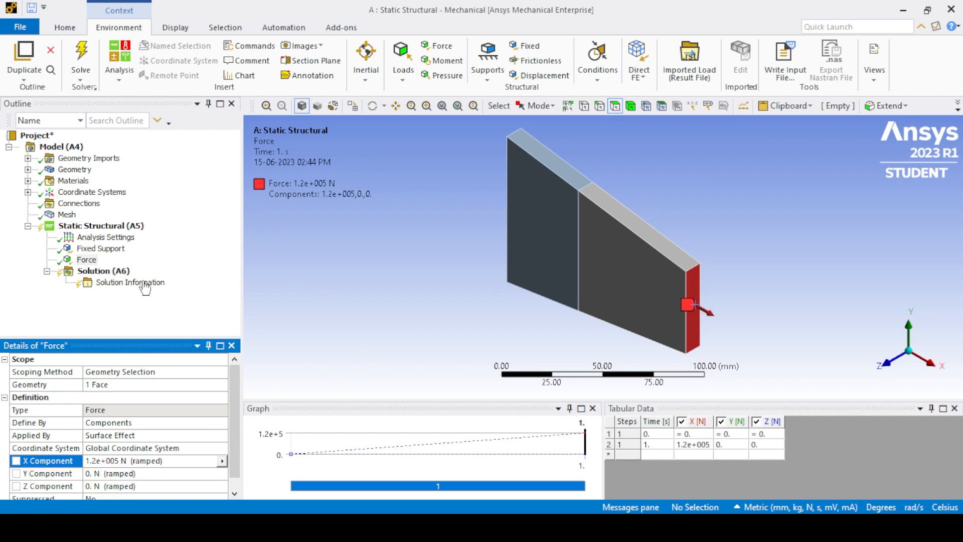
right_click(109, 271)
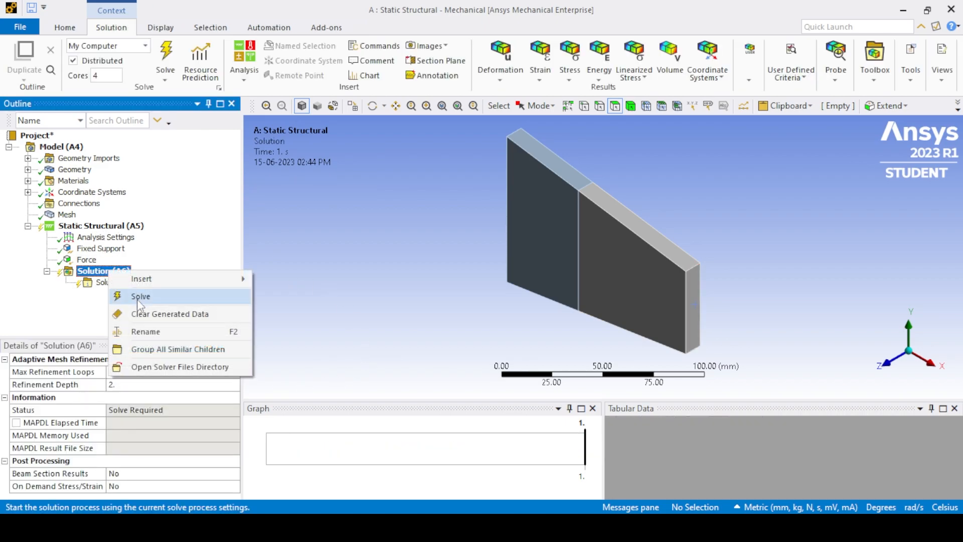
left_click(140, 298)
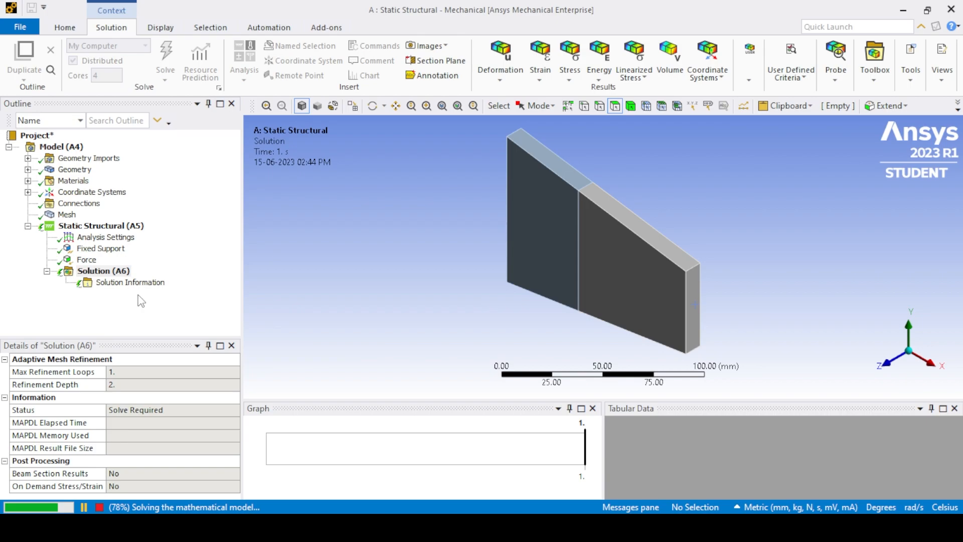
Insert a directional deformation result along the X axis, scoped to the body on the fixed side.
right_click(104, 272)
mouse_move(150, 283)
mouse_move(297, 231)
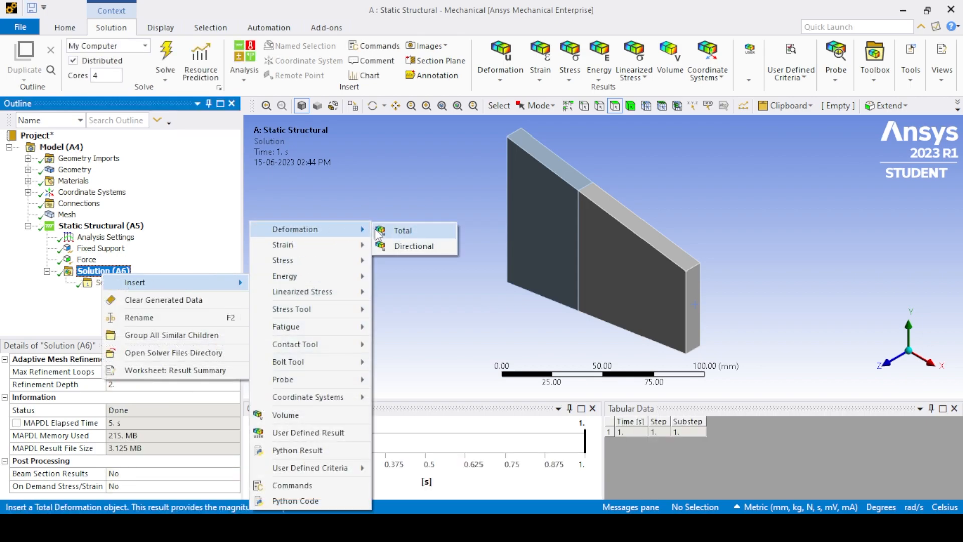
left_click(393, 245)
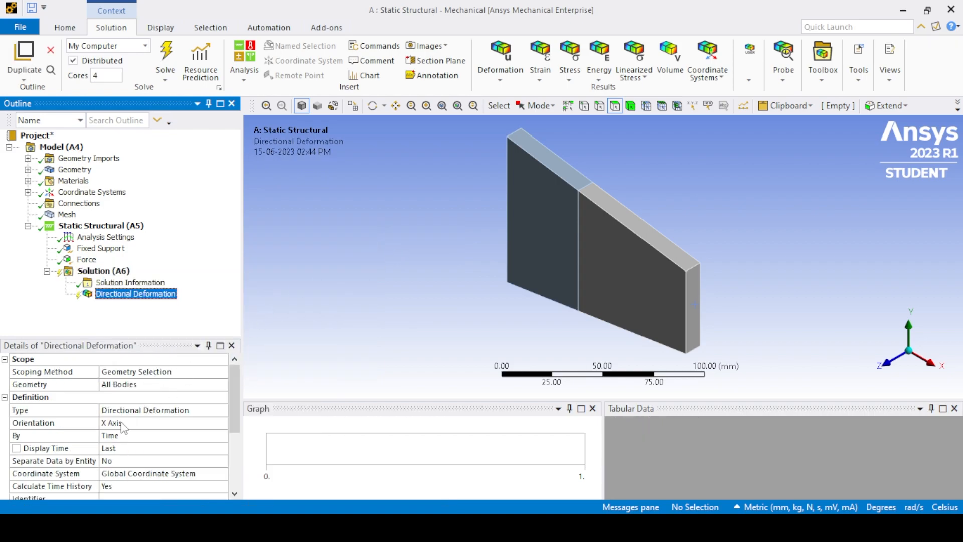
left_click(531, 231)
left_click(631, 105)
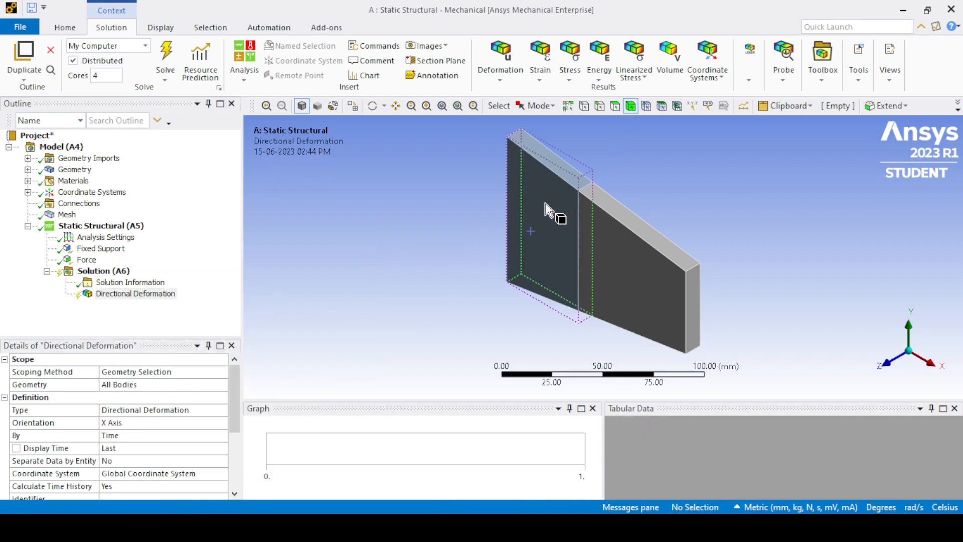
left_click(545, 204)
left_click(129, 386)
left_click(132, 385)
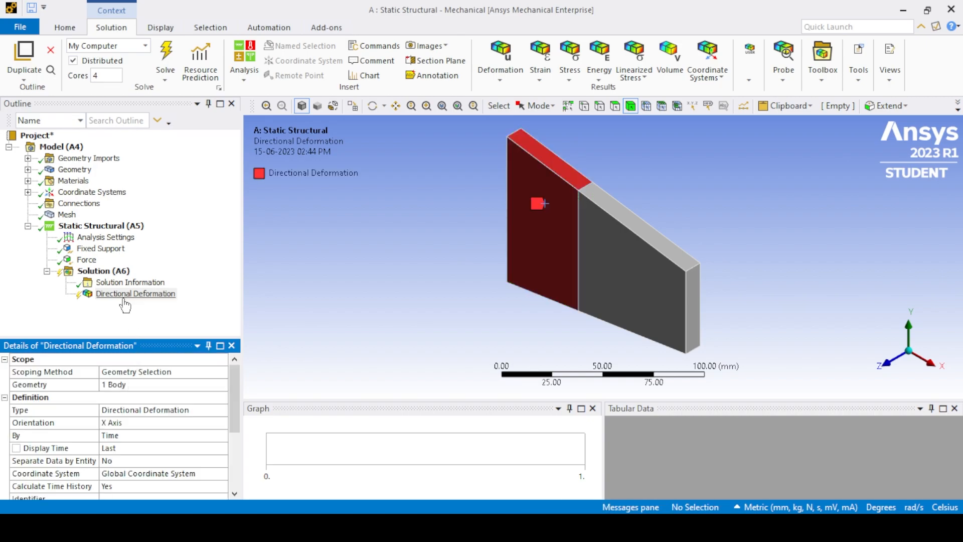
Rename the directional deformation result of the fixed-side body to U2.
left_click(125, 298)
left_click(125, 298)
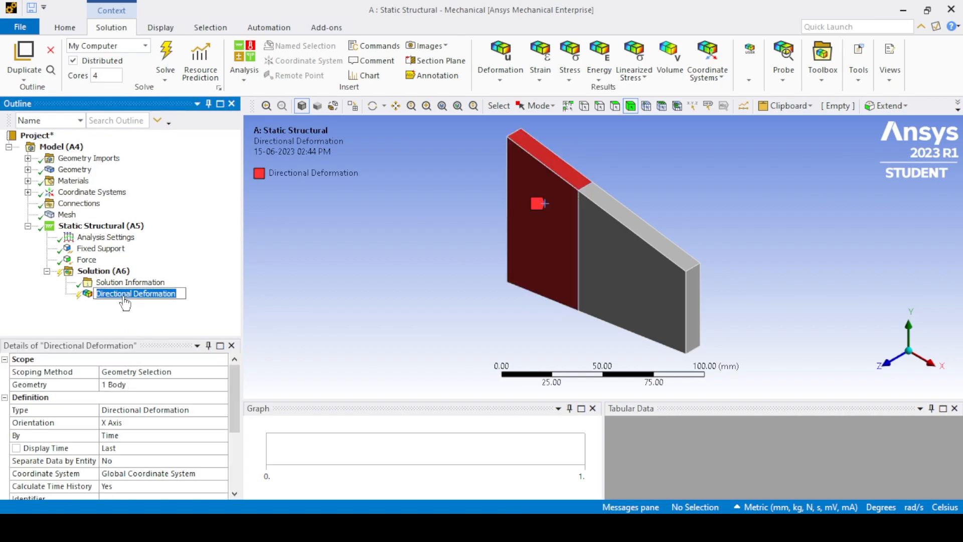
type("U2")
key("Return")
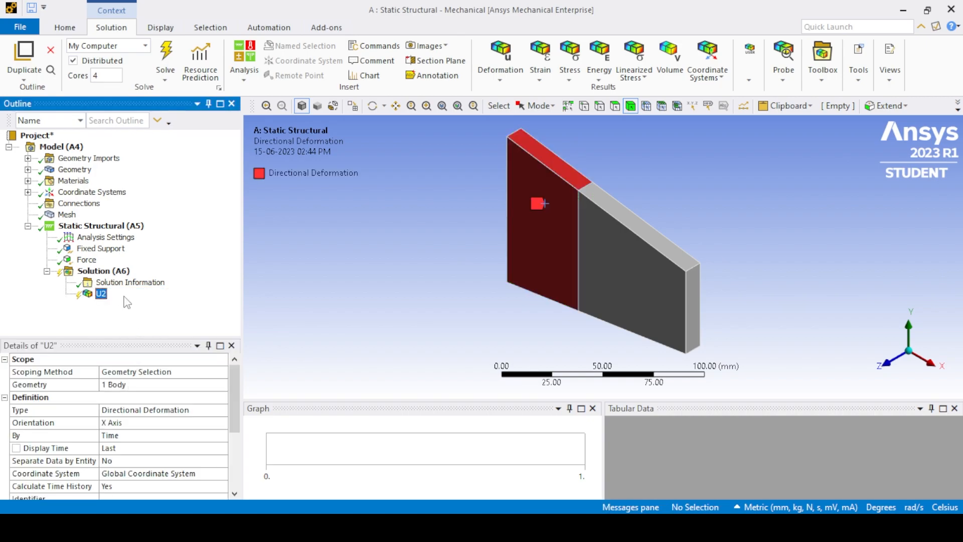
Insert a second directional deformation result along the X axis, scoped to the body on the loaded side.
right_click(108, 270)
mouse_move(200, 275)
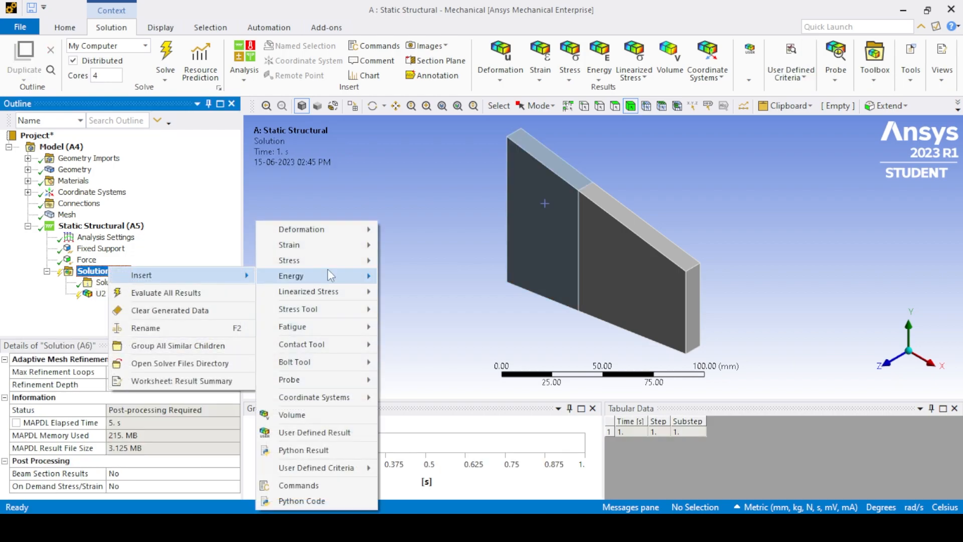
mouse_move(314, 238)
left_click(416, 244)
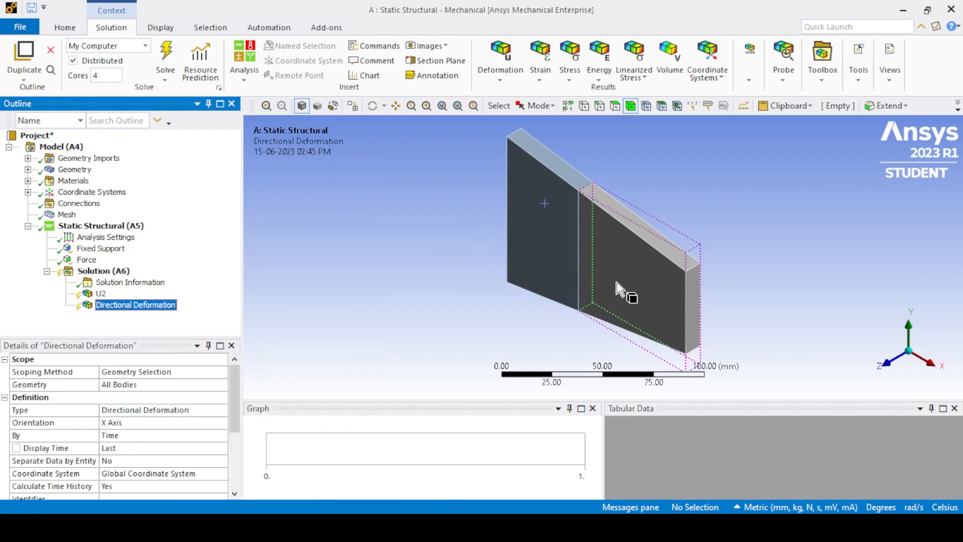
left_click(129, 386)
left_click(129, 385)
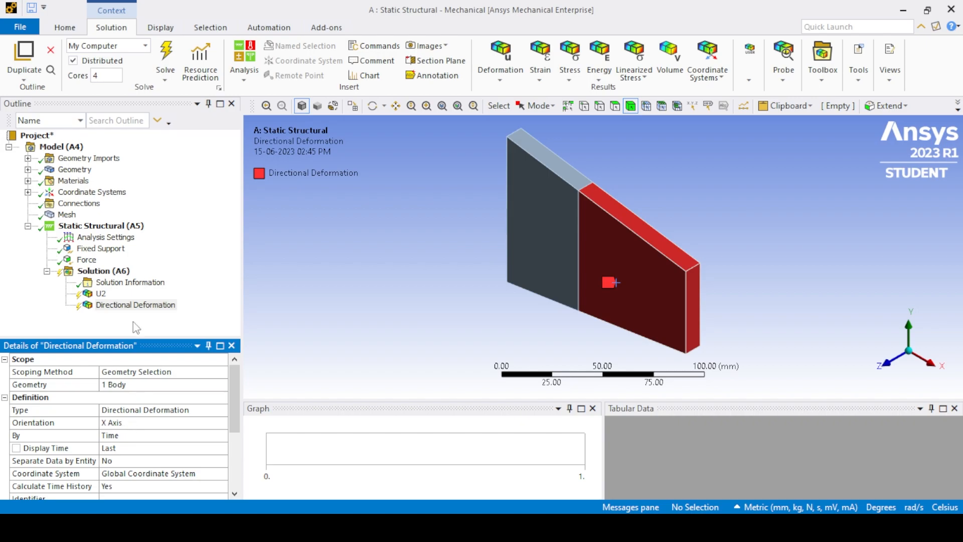
Rename the directional deformation result of the loaded-side body to U3.
left_click(127, 306)
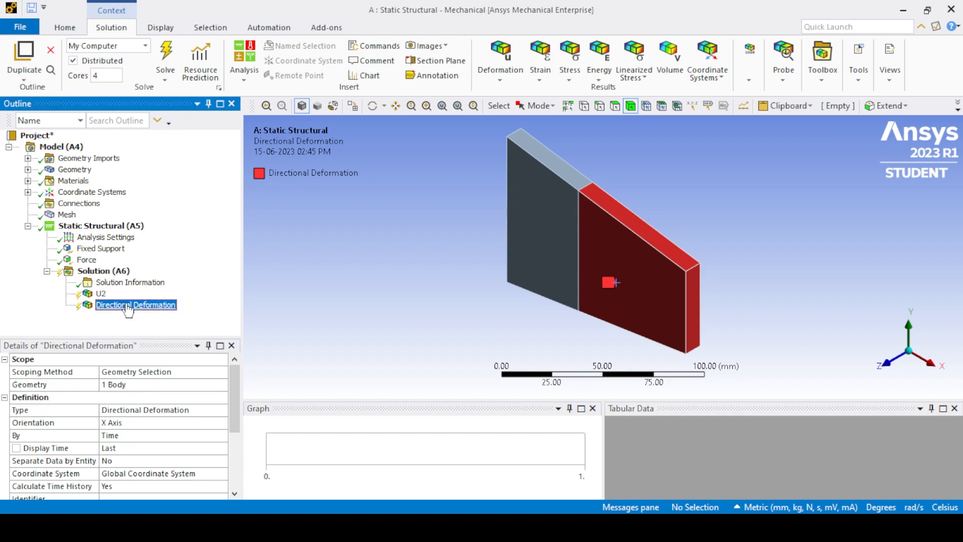
type("U3")
key("Return")
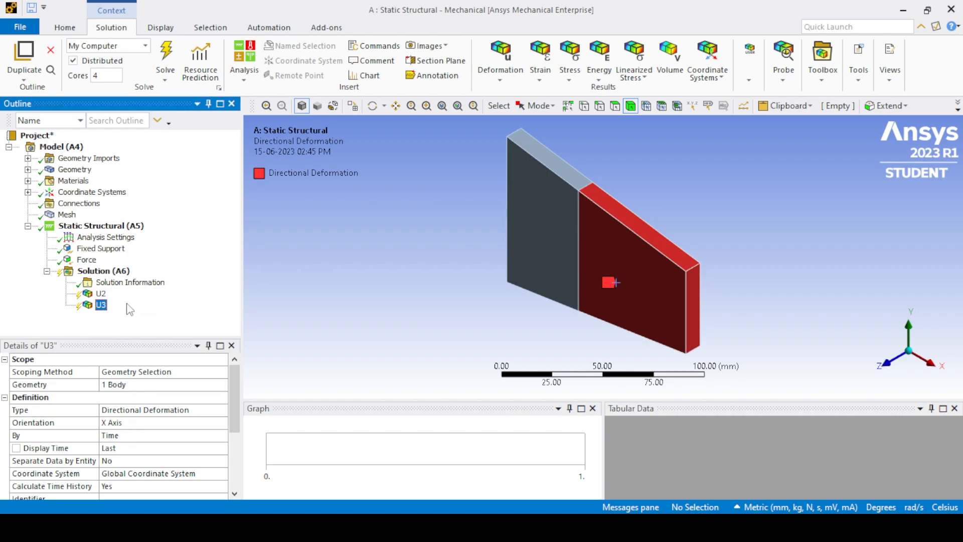
left_click(391, 300)
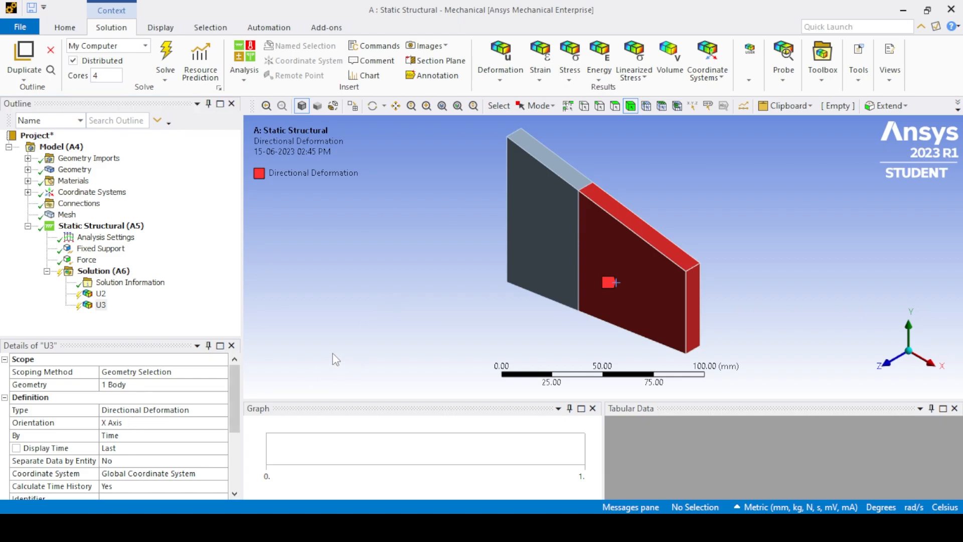
Insert a normal stress result along the X axis, scoped to the body on the fixed side.
right_click(103, 271)
mouse_move(166, 284)
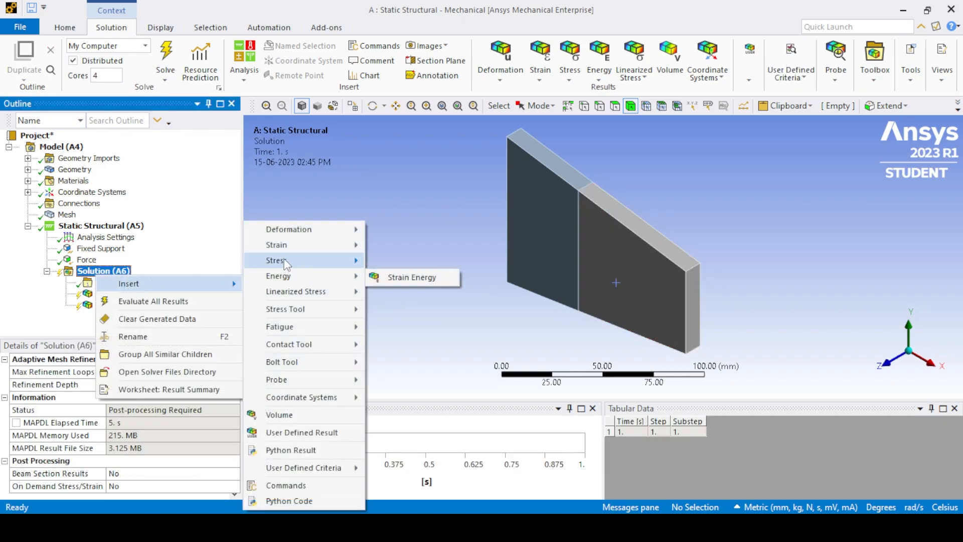
mouse_move(351, 262)
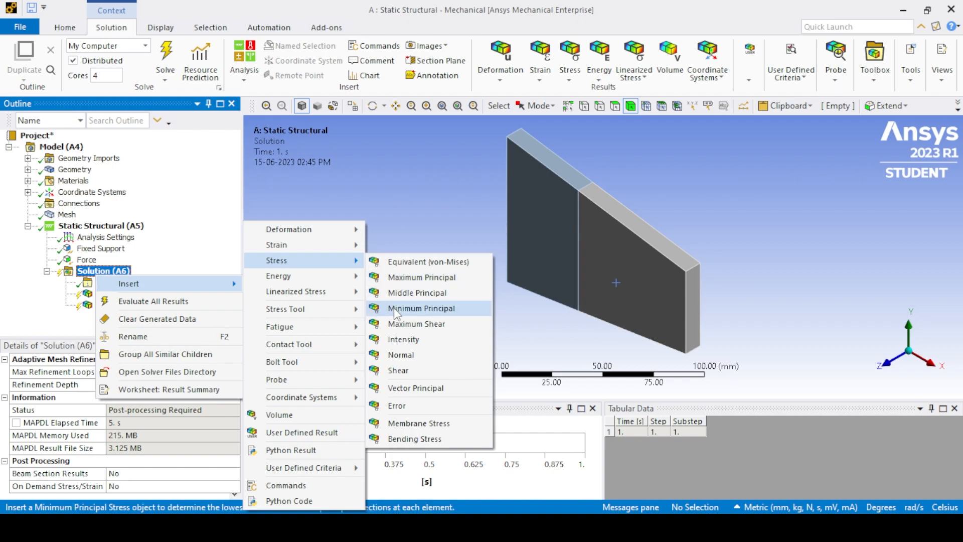
left_click(399, 355)
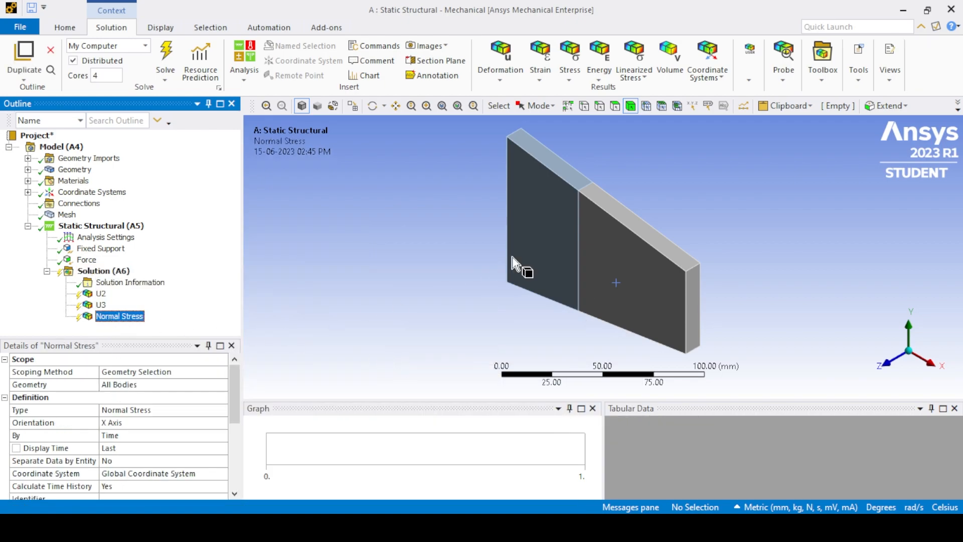
left_click(527, 224)
left_click(137, 386)
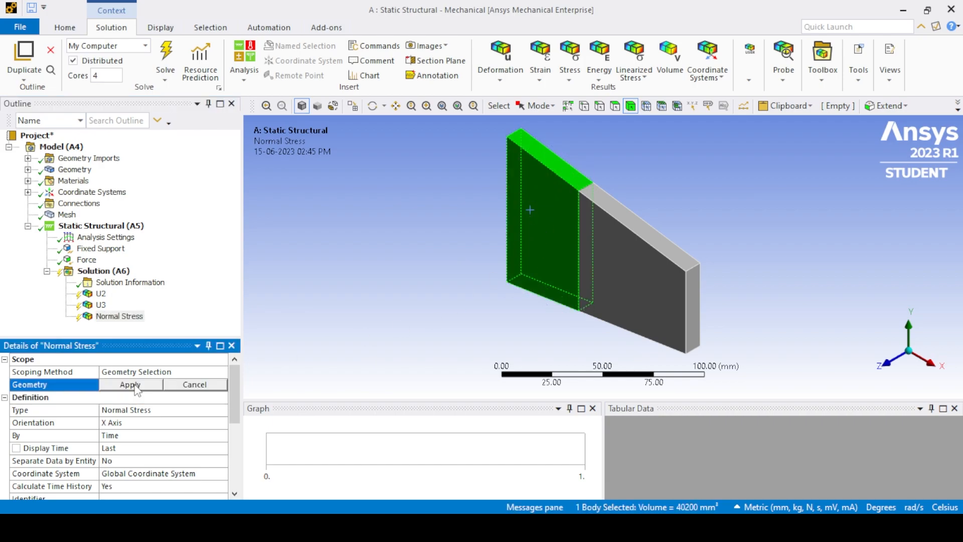
left_click(130, 385)
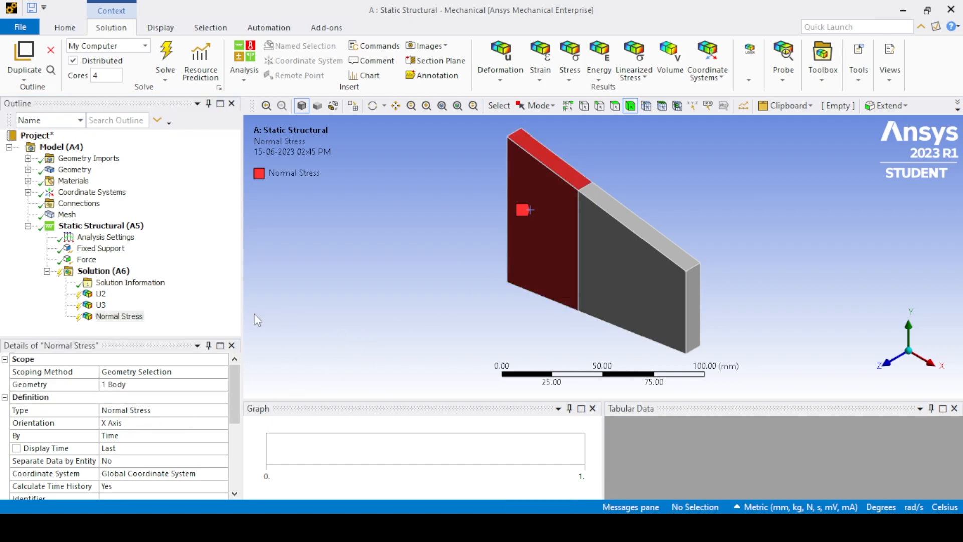
Rename the normal stress result of the fixed-side body to Stress element 1.
left_click(116, 317)
left_click(115, 323)
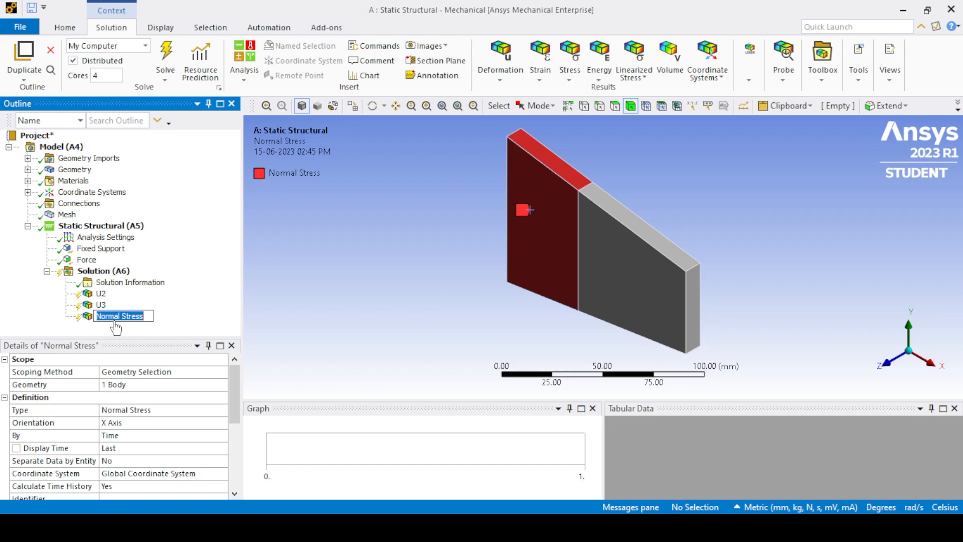
type("Stress element")
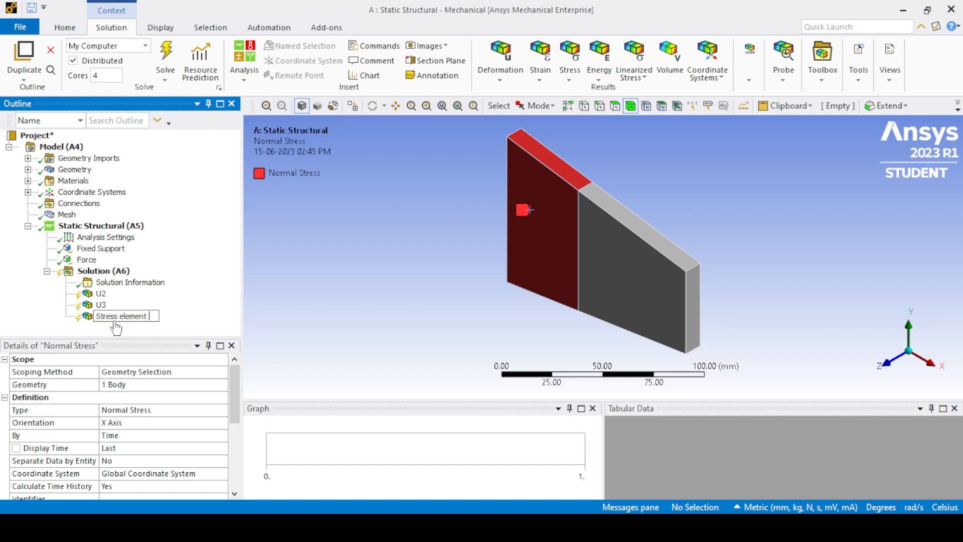
key("Return")
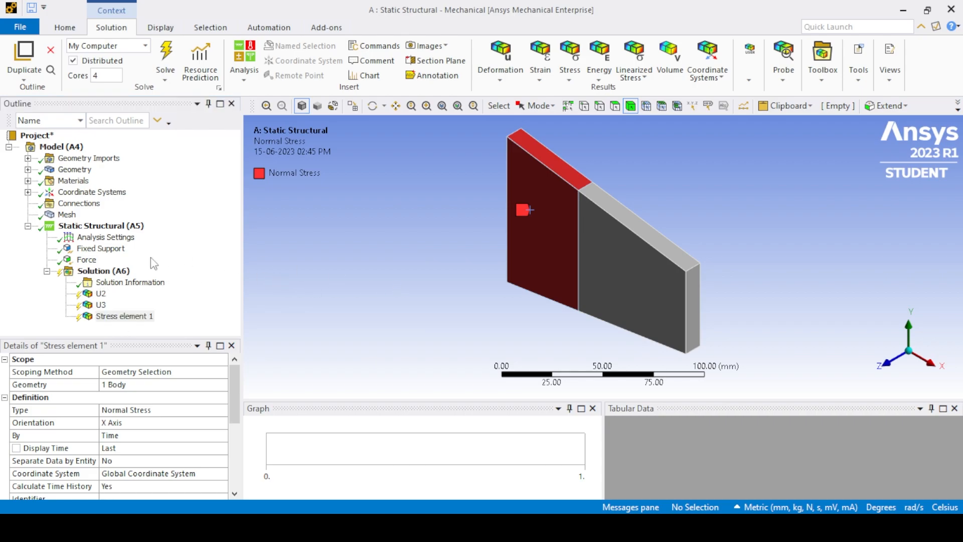
Insert a second normal stress result along the X axis, scoped to the body on the loaded side.
right_click(124, 272)
mouse_move(250, 275)
mouse_move(311, 260)
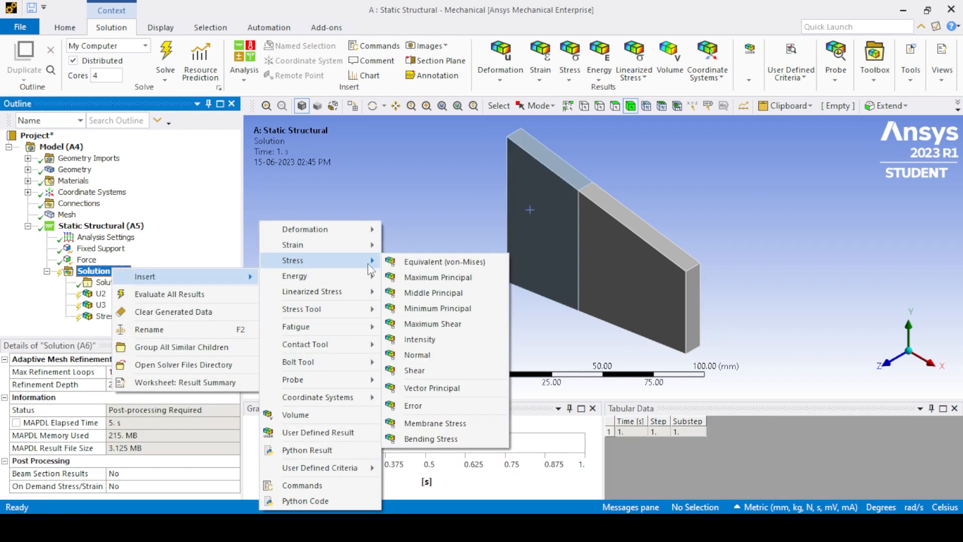
left_click(412, 356)
left_click(128, 384)
left_click(131, 385)
left_click(125, 422)
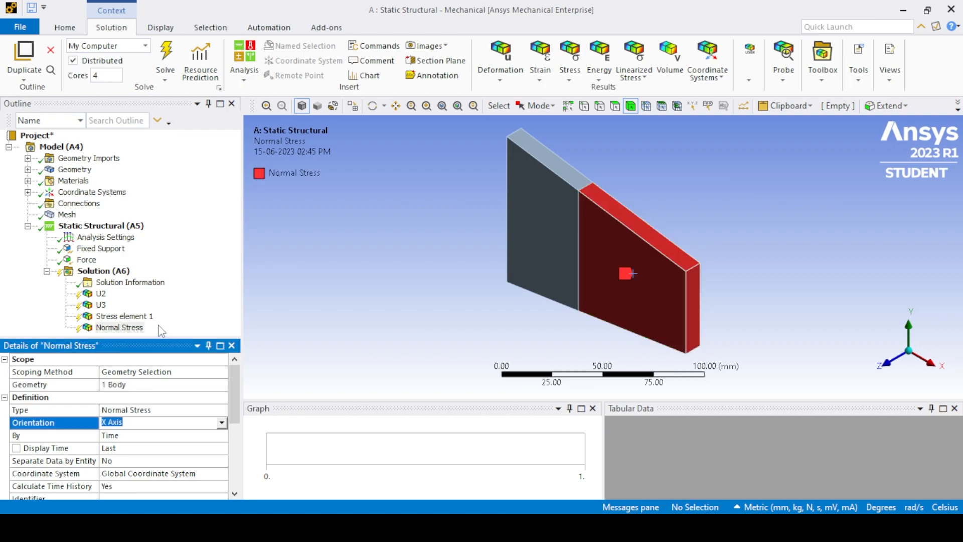
Rename the normal stress result of the loaded-side body to Stress element 2.
left_click(113, 328)
type("Stress element 2")
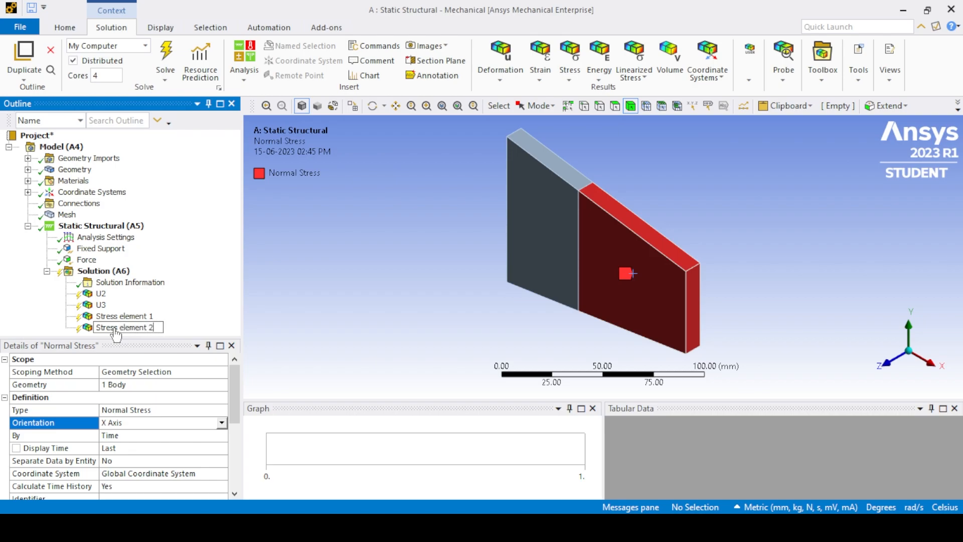
key("Return")
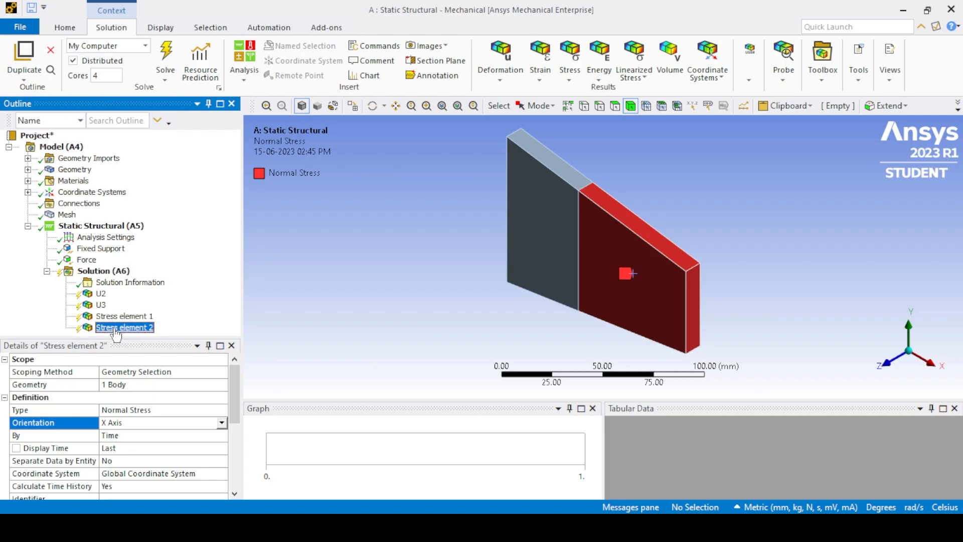
Evaluate all results and examine the maximum directional deformation of U2 and U3.
right_click(113, 271)
left_click(173, 295)
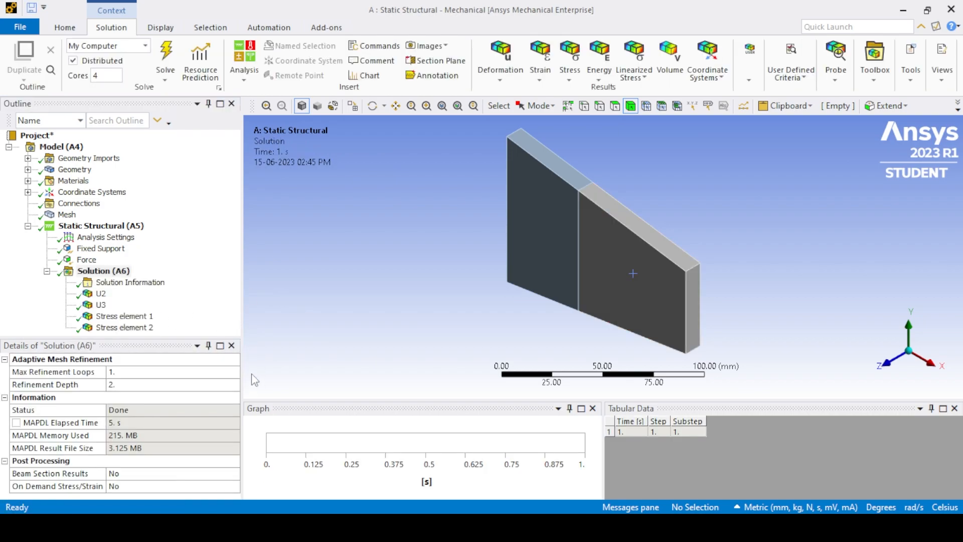
left_click(101, 293)
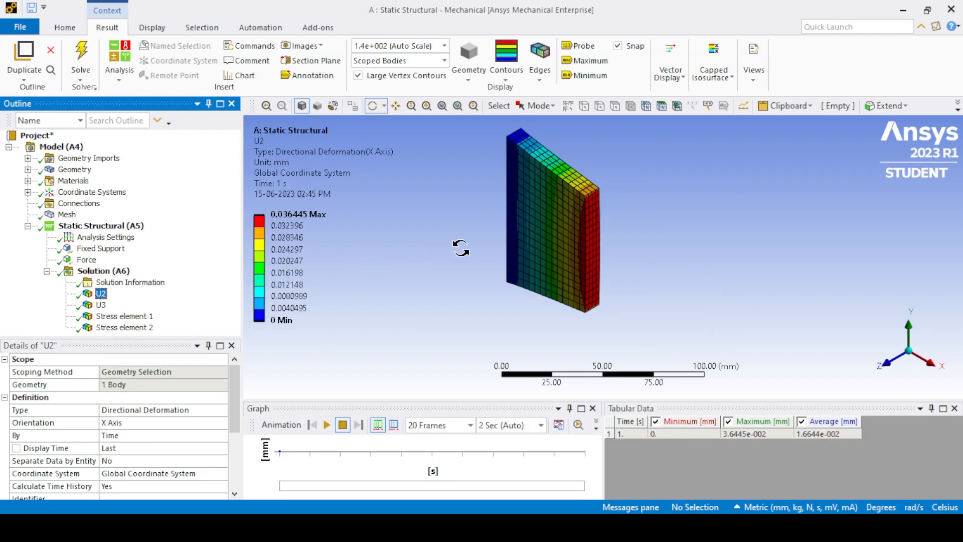
left_click(823, 434)
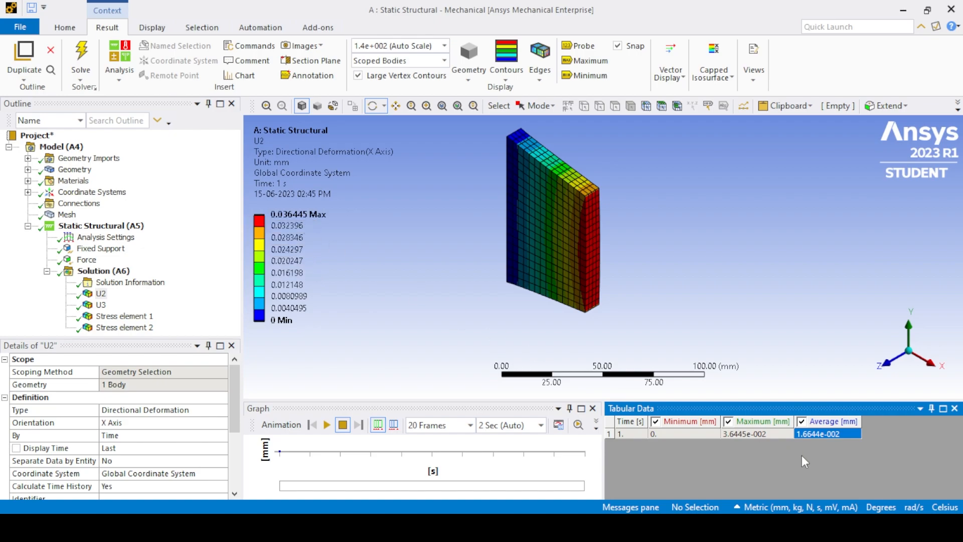
left_click(763, 435)
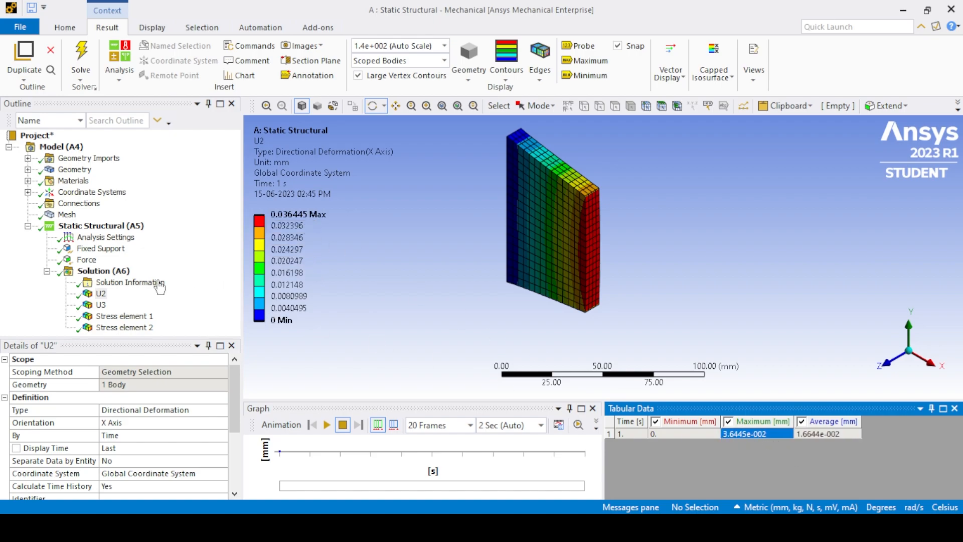
left_click(102, 305)
left_click(760, 432)
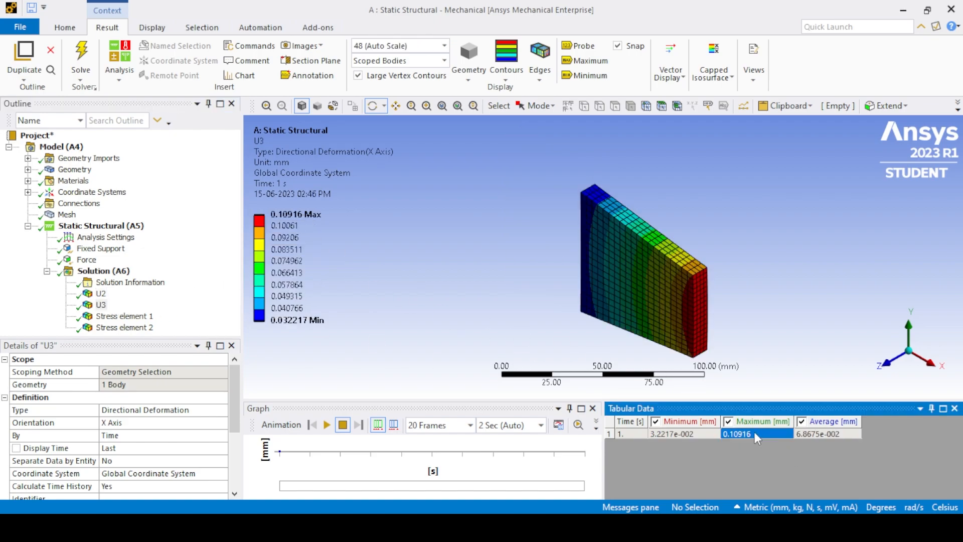
Examine the normal stress results Stress element 1 and Stress element 2, including the average value.
left_click(120, 316)
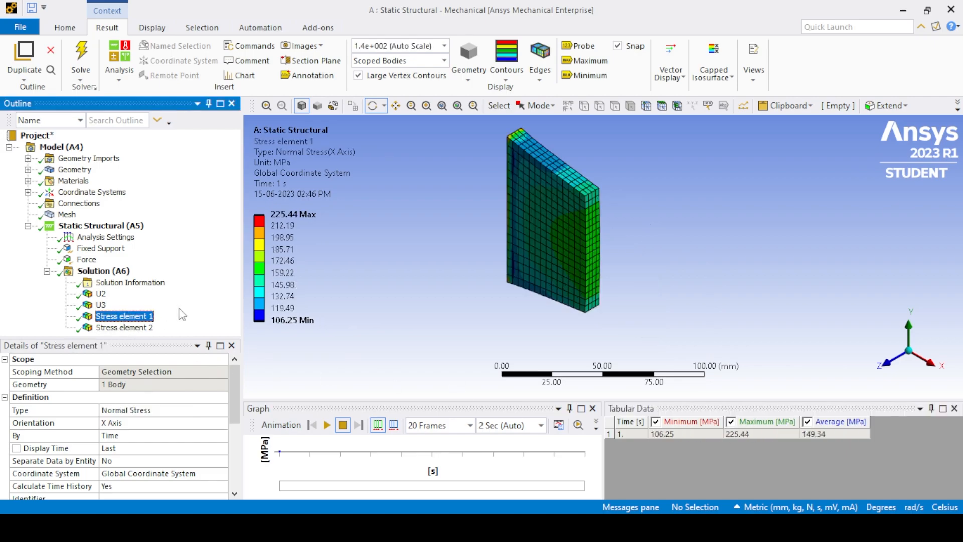
key("Down")
left_click(824, 438)
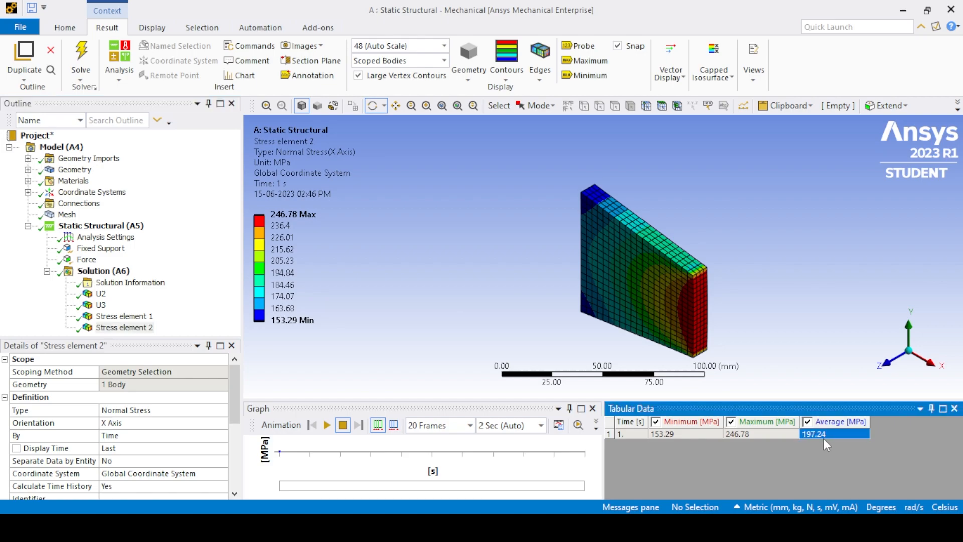
left_click(425, 324)
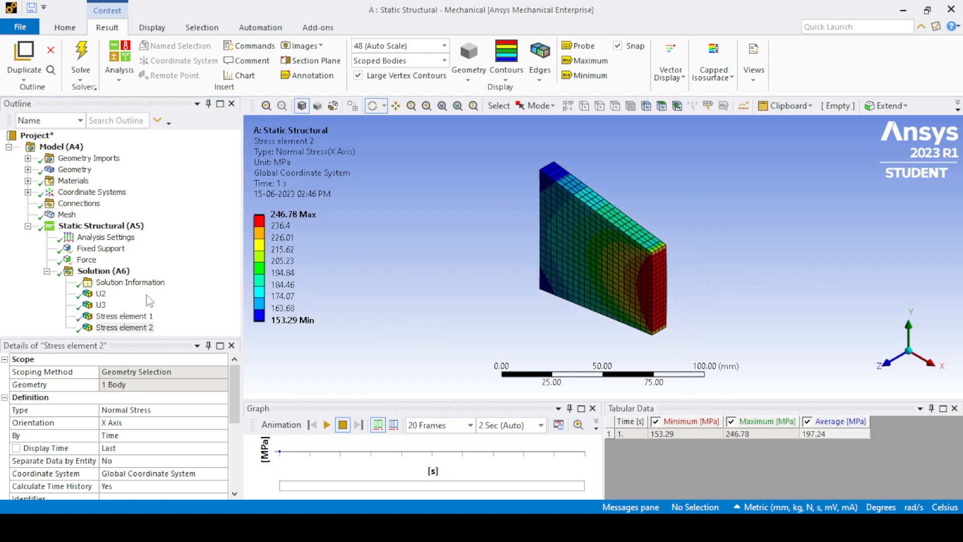
Insert a force reaction probe into the solution.
right_click(103, 272)
mouse_move(171, 284)
mouse_move(296, 315)
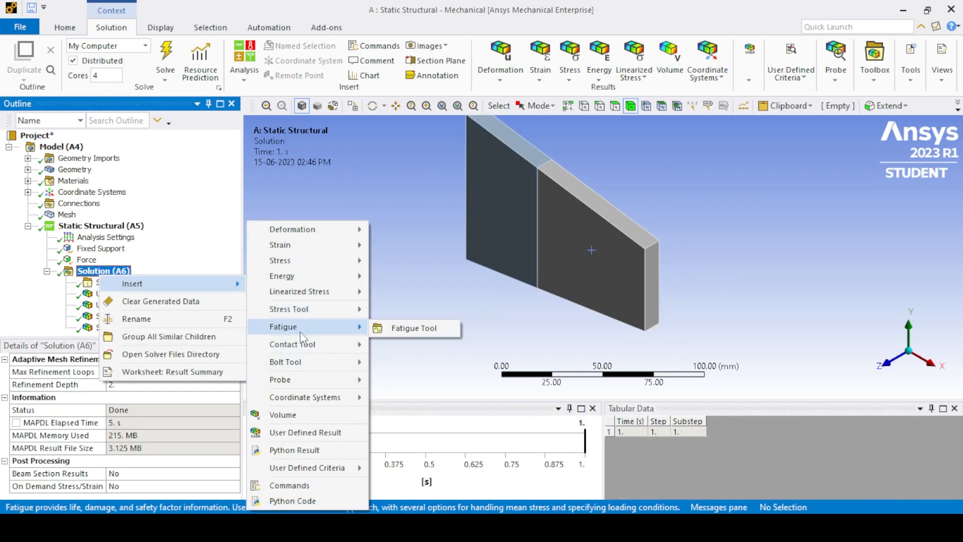
mouse_move(301, 380)
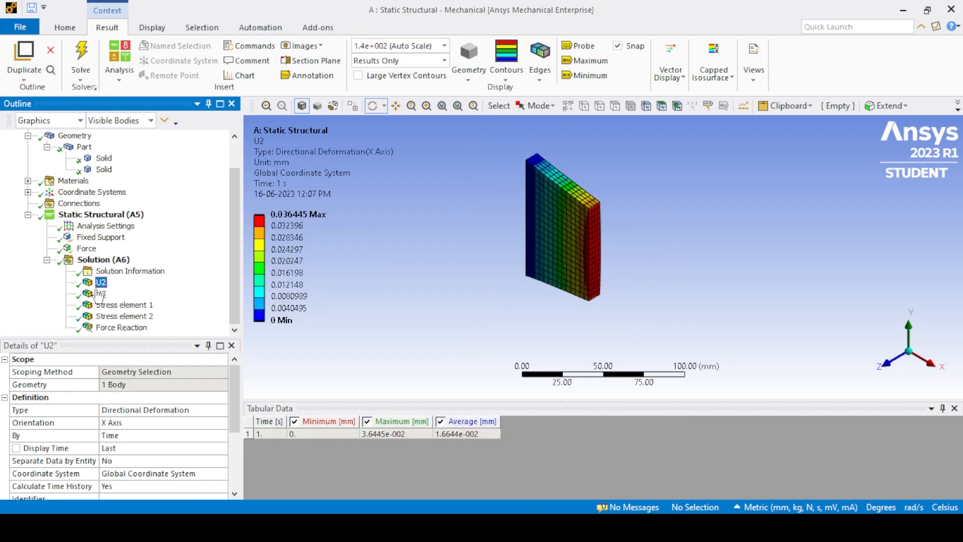
Review the U3, Stress element 1, Stress element 2 and Force Reaction results one after another.
left_click(99, 294)
left_click(108, 305)
left_click(111, 317)
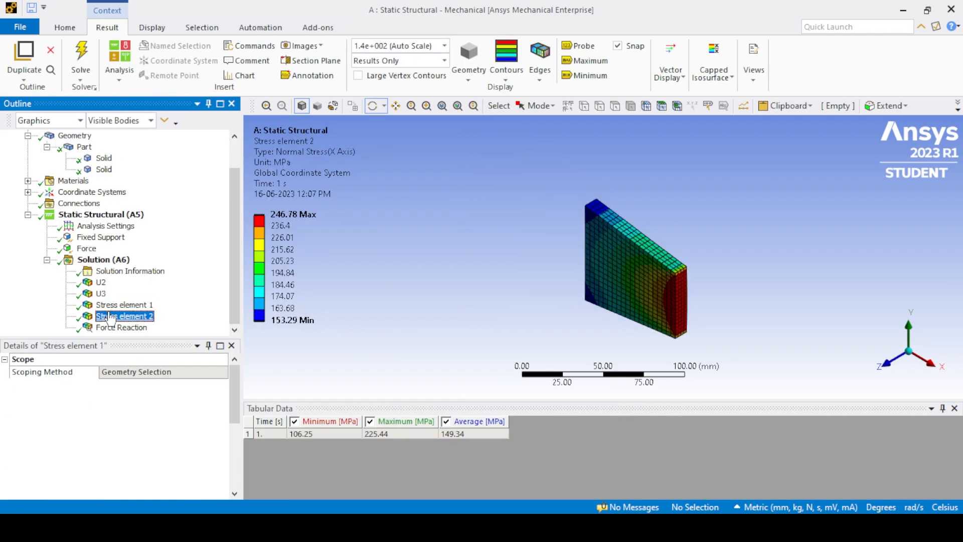
left_click(120, 328)
Show the U2 result with the display option set to All Bodies.
left_click(101, 282)
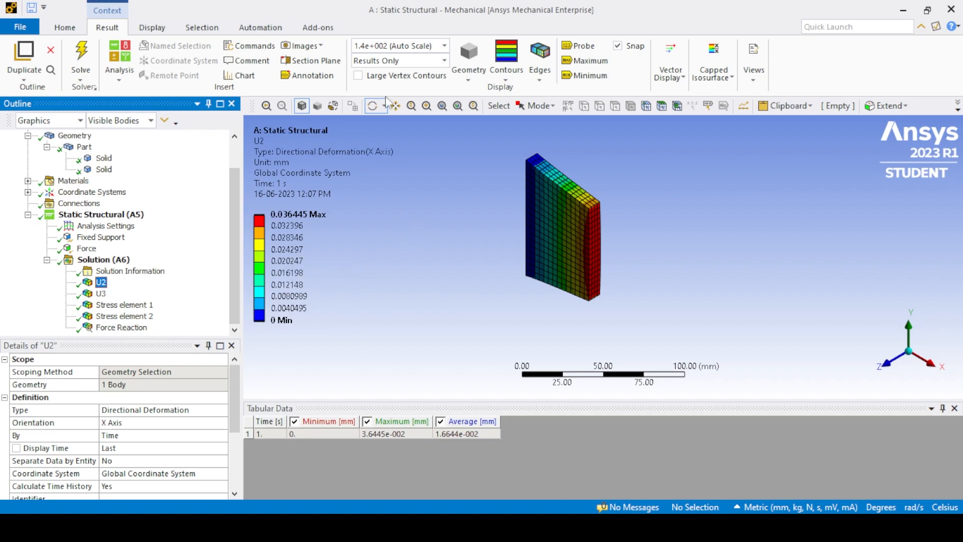
left_click(445, 61)
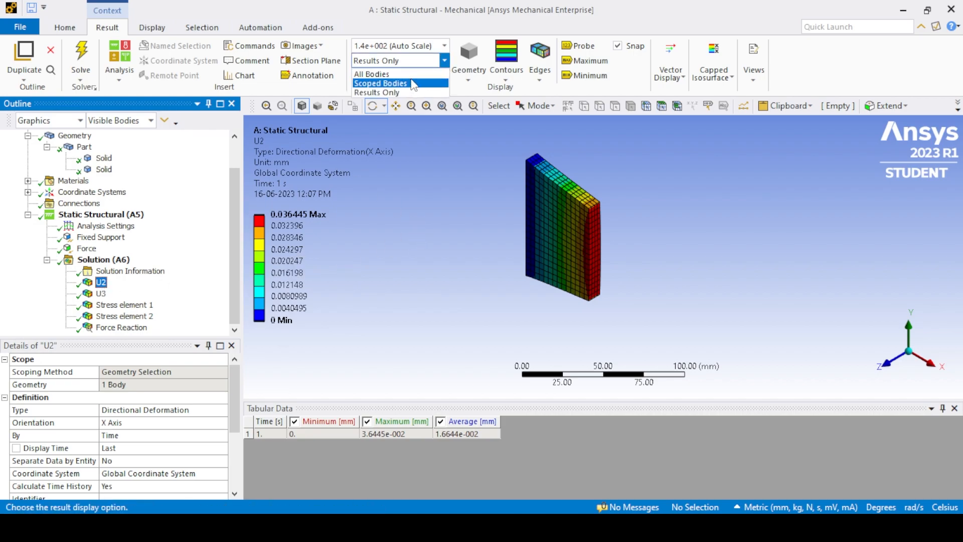
left_click(372, 73)
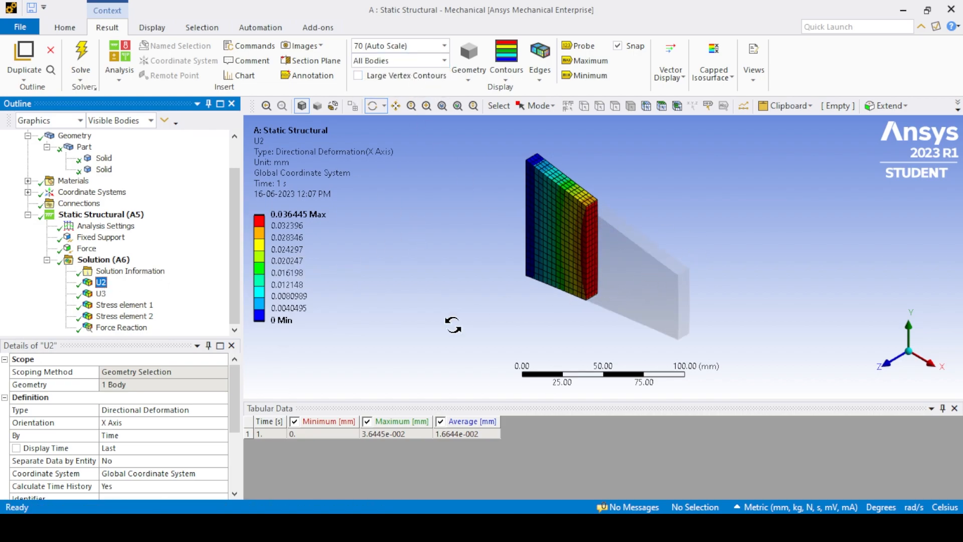
Insert a directional deformation result along the X axis, scoped to the interface face between the two bodies.
right_click(116, 261)
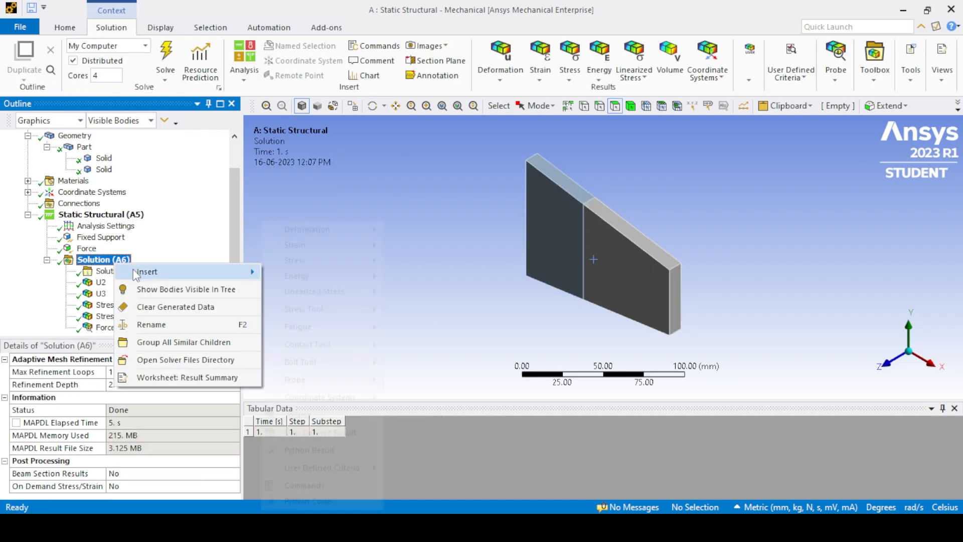
left_click(413, 250)
middle_click_drag(517, 270, 474, 263)
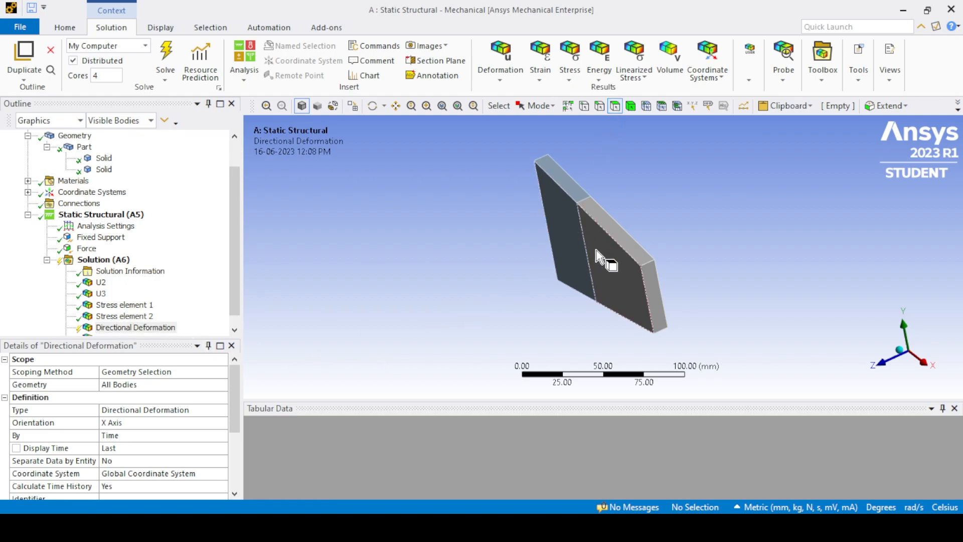
left_click(595, 261)
middle_click_drag(554, 294, 477, 299)
left_click(271, 385)
left_click(279, 387)
middle_click_drag(435, 346, 422, 331)
left_click(276, 385)
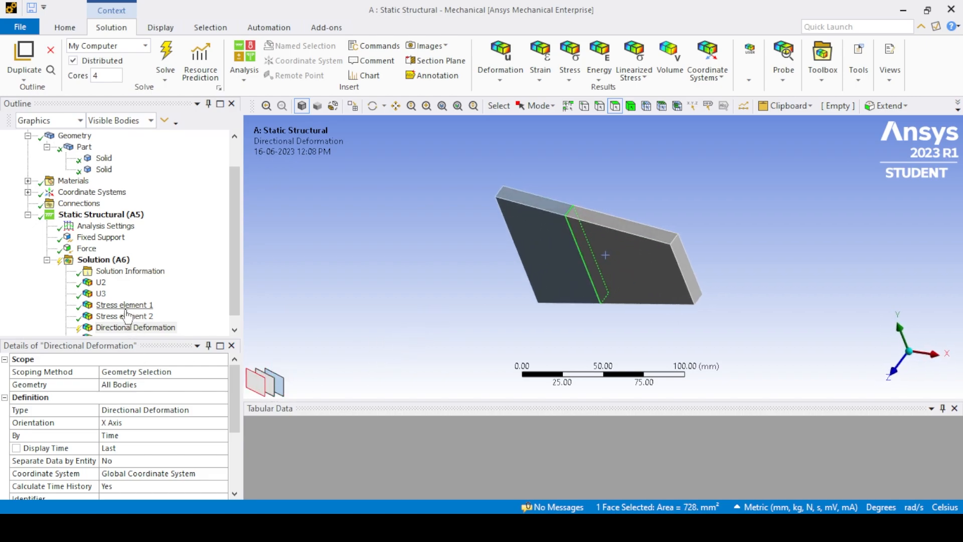
left_click(117, 385)
left_click(129, 385)
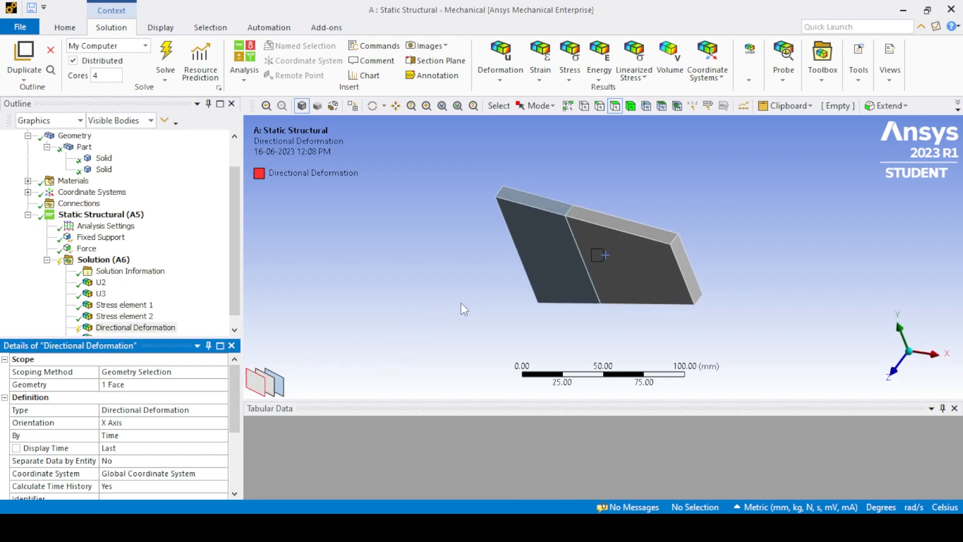
left_click(130, 425)
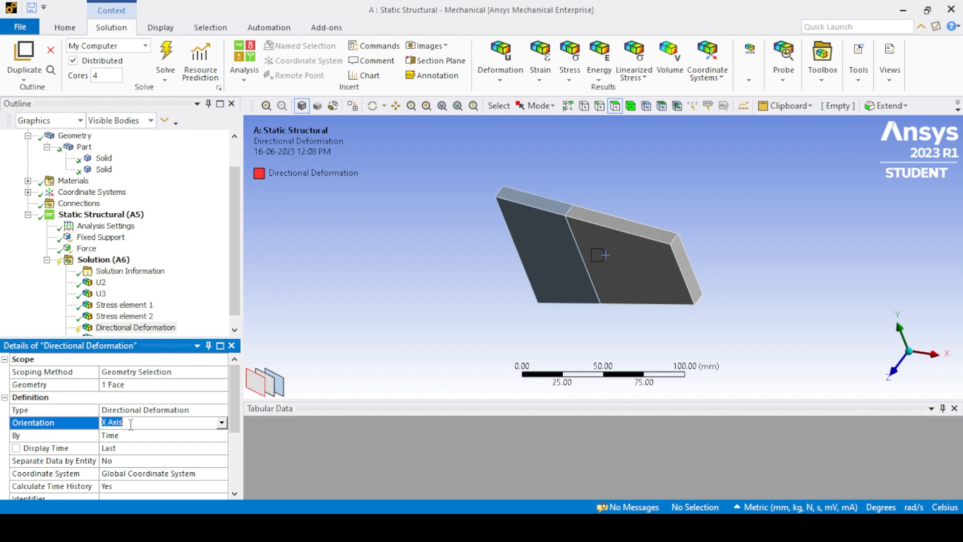
Evaluate all results and rename the interface face's directional deformation result to U2.
right_click(114, 260)
left_click(150, 282)
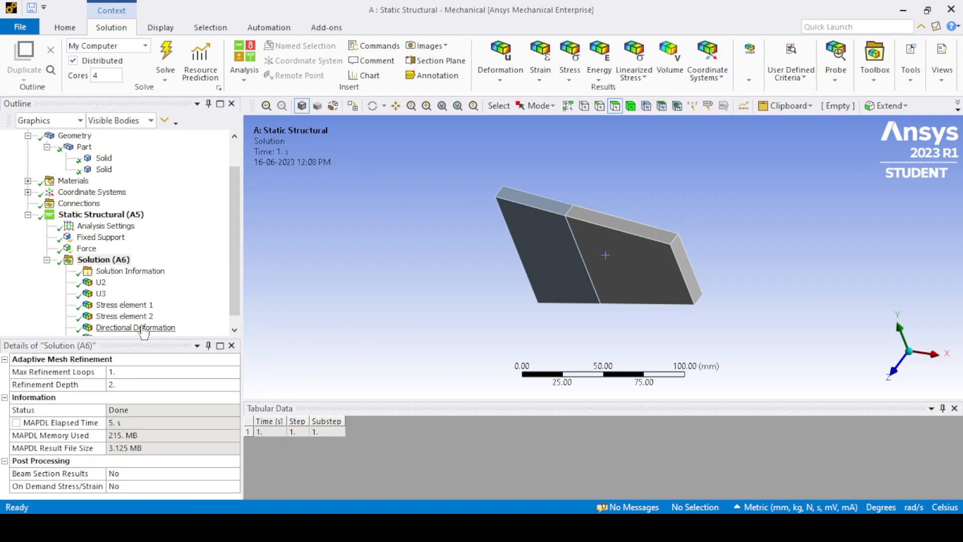
left_click(141, 329)
left_click(139, 331)
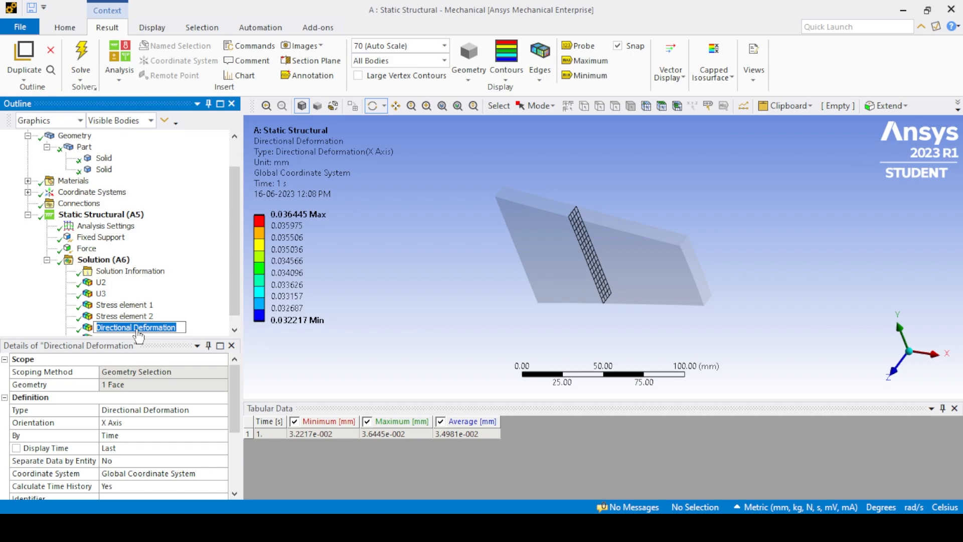
type("U2")
key("Return")
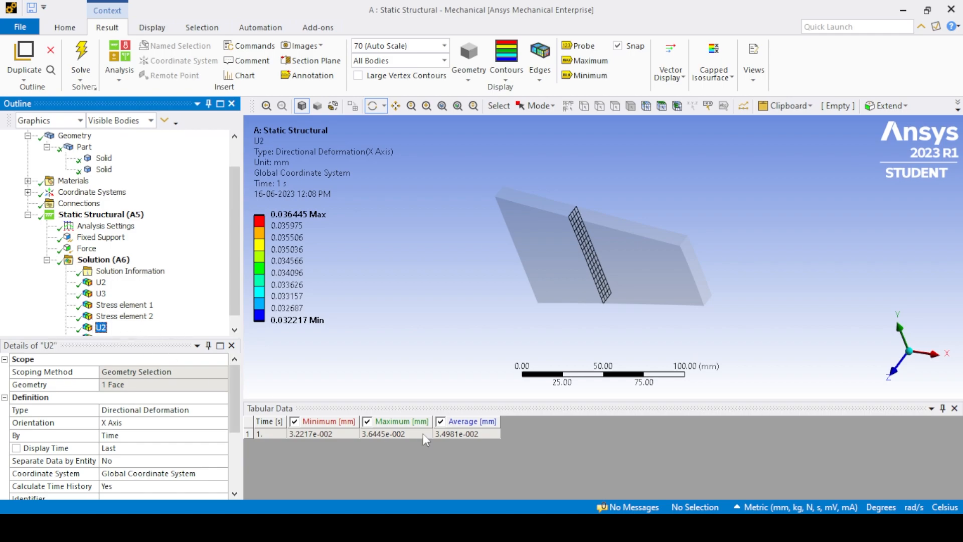
left_click(451, 434)
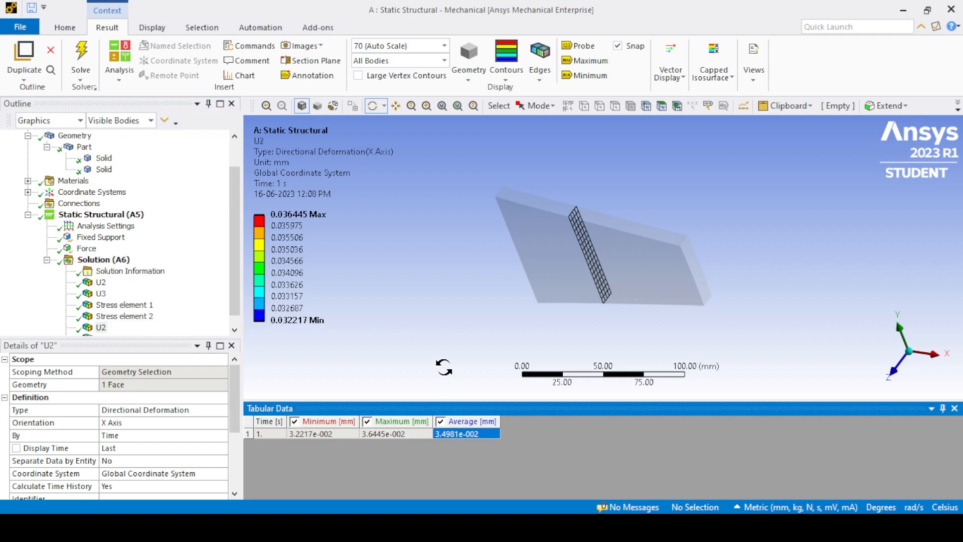
Clear the generated data of the interface face's U2 directional deformation result.
scroll(115, 331, "down", 1)
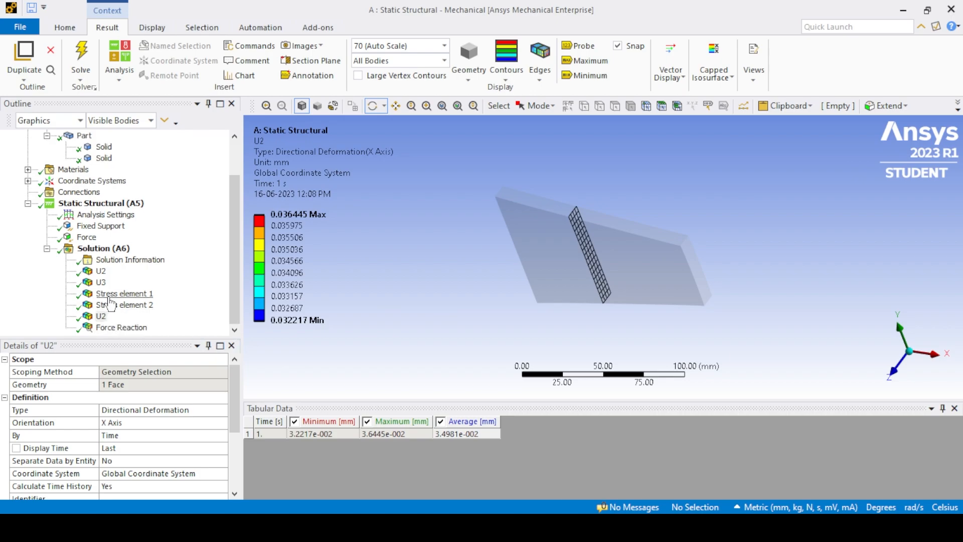
left_click(102, 315)
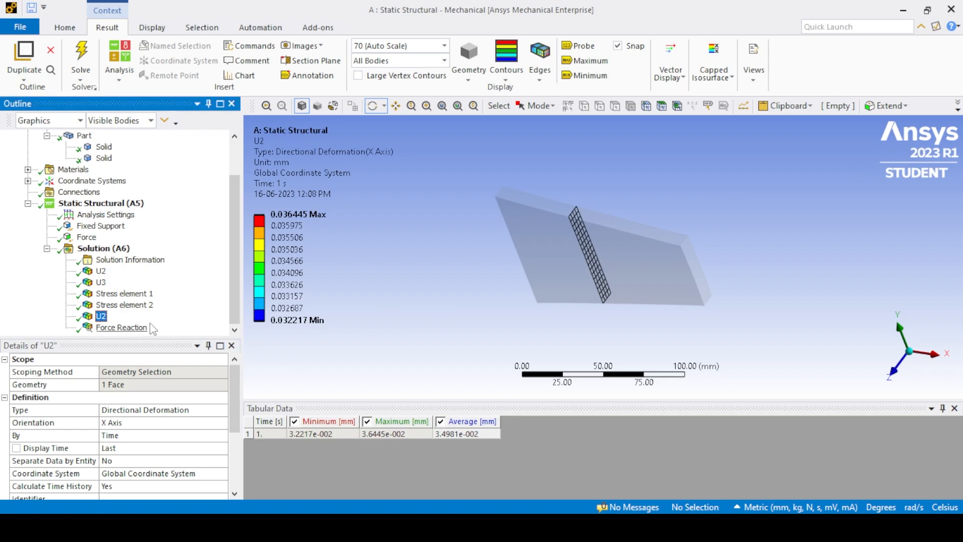
right_click(103, 324)
left_click(150, 236)
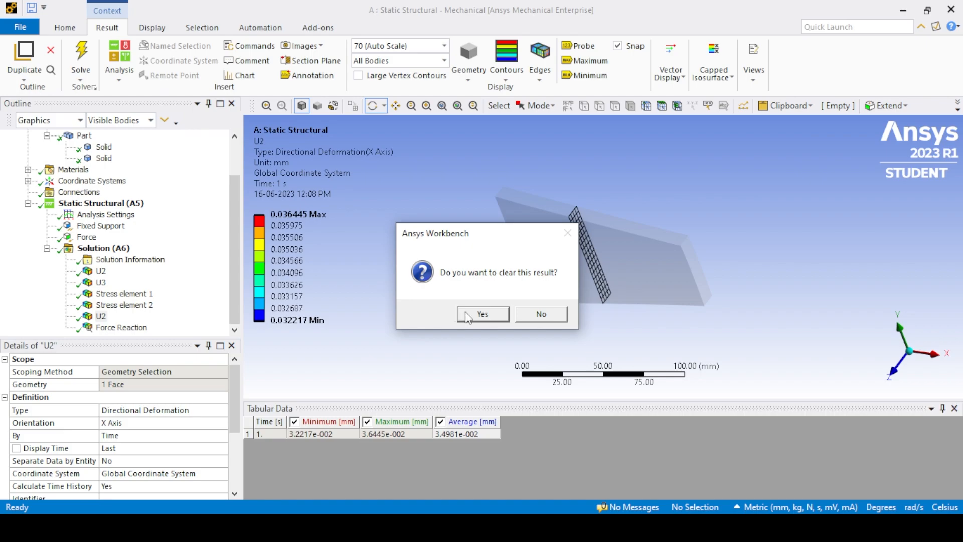
left_click(463, 315)
mouse_move(436, 305)
left_mouse_down()
mouse_move(471, 296)
mouse_move(440, 294)
left_mouse_up()
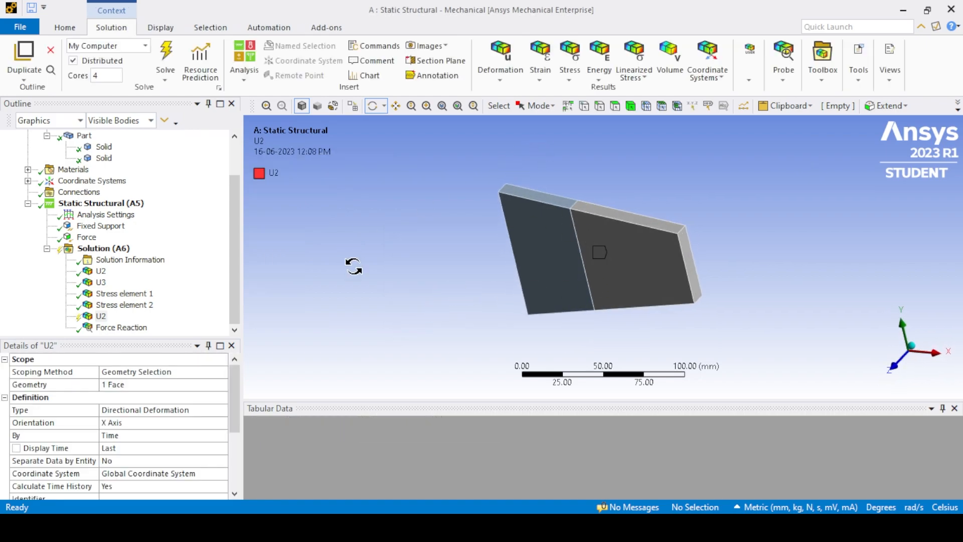
Select the plate's narrower body with single selection and hide all other bodies.
left_click(535, 106)
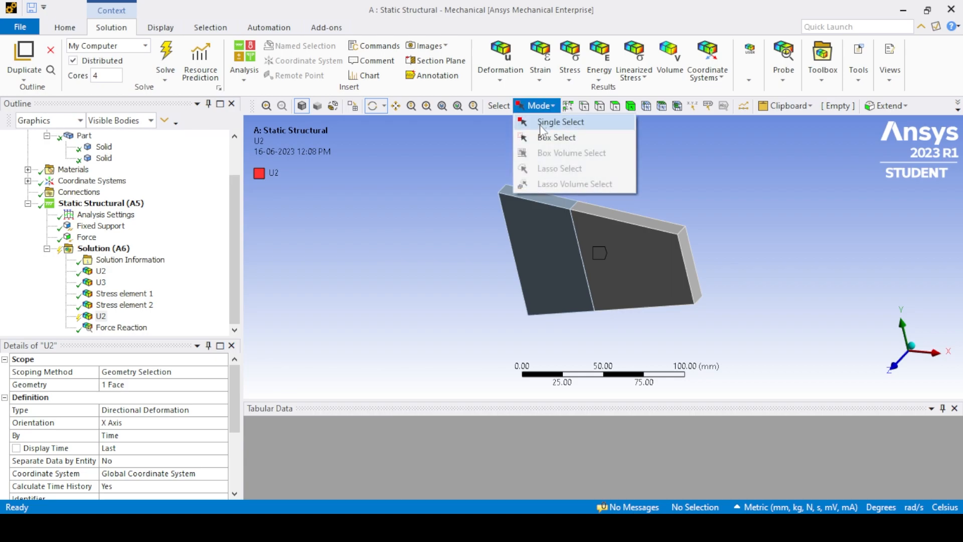
left_click(540, 122)
left_click(642, 275)
left_click(620, 162)
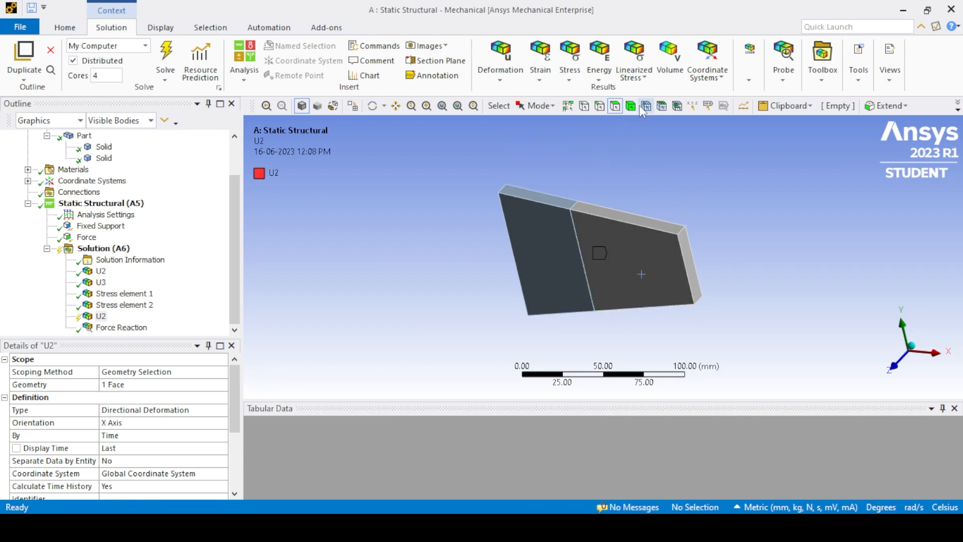
left_click(639, 261)
right_click(636, 261)
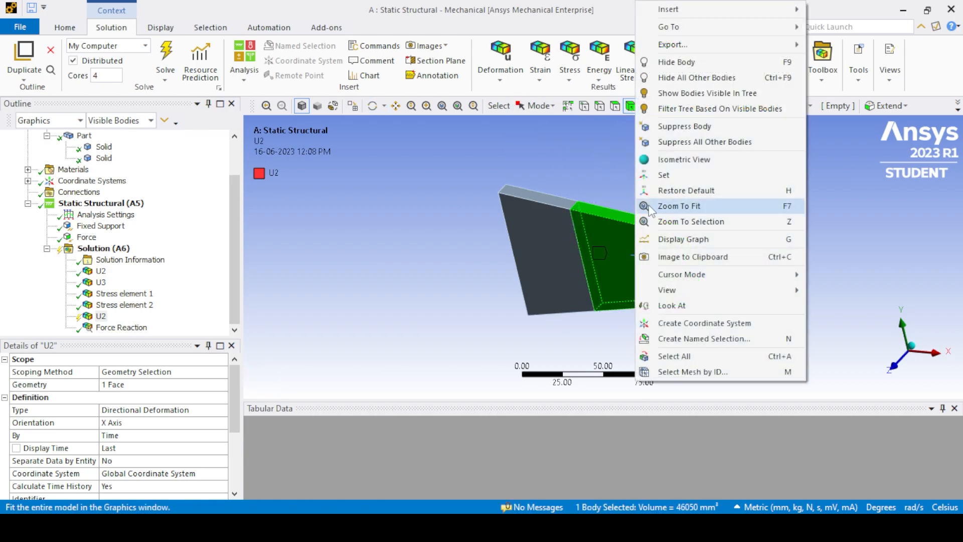
left_click(667, 76)
Re-evaluate the interface face's U2 result and show both plate bodies.
middle_click_drag(647, 160, 436, 300)
right_click(540, 247)
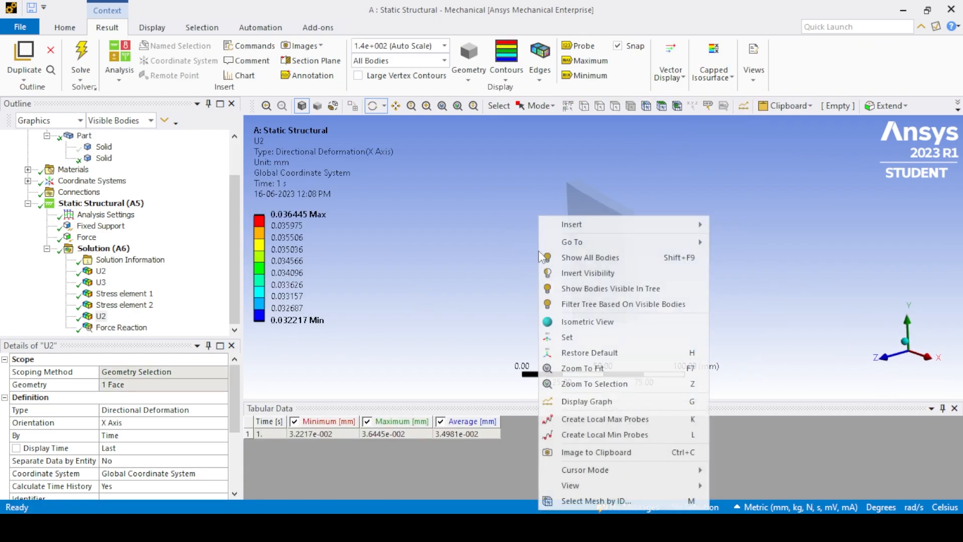
left_click(571, 265)
middle_click_drag(565, 268, 651, 224)
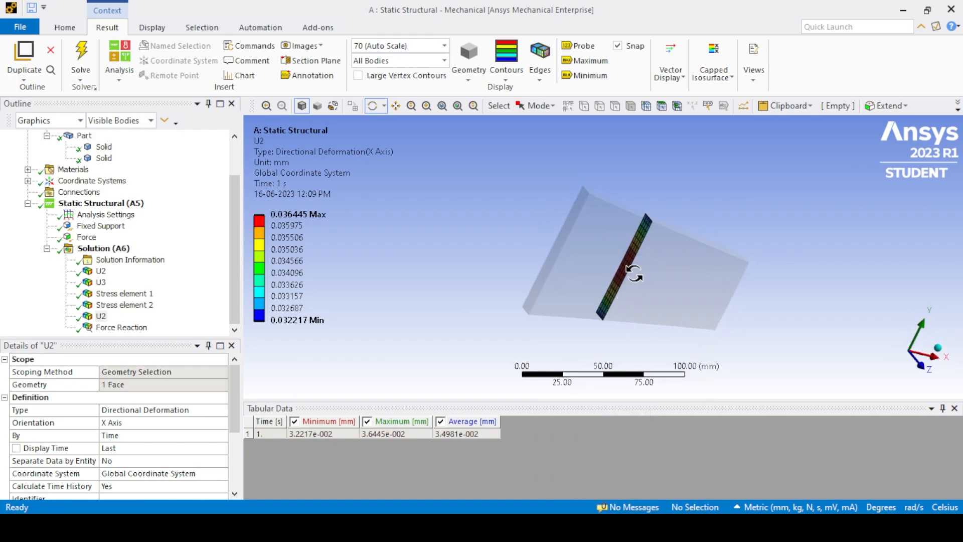
Insert a force reaction probe located at the Fixed Support boundary condition and evaluate all results.
mouse_move(124, 278)
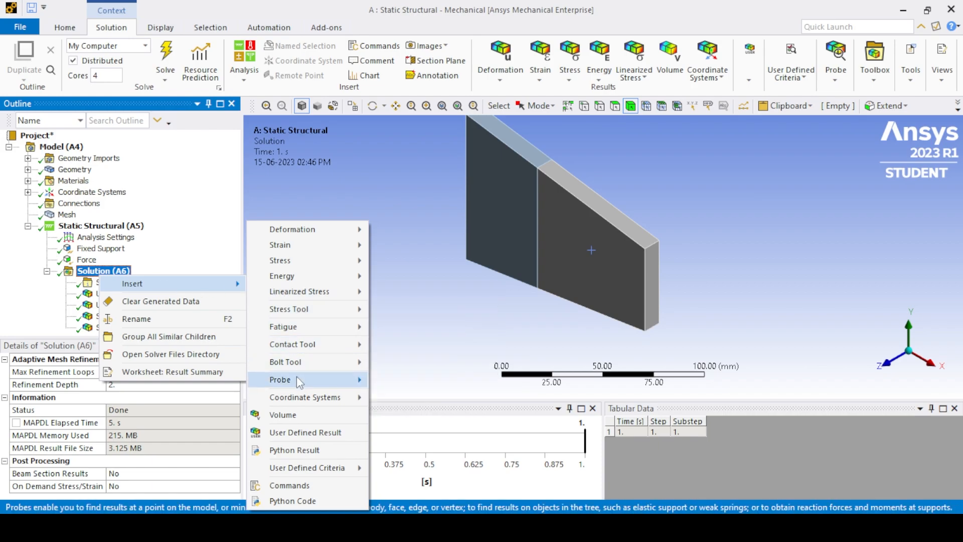
left_click(415, 403)
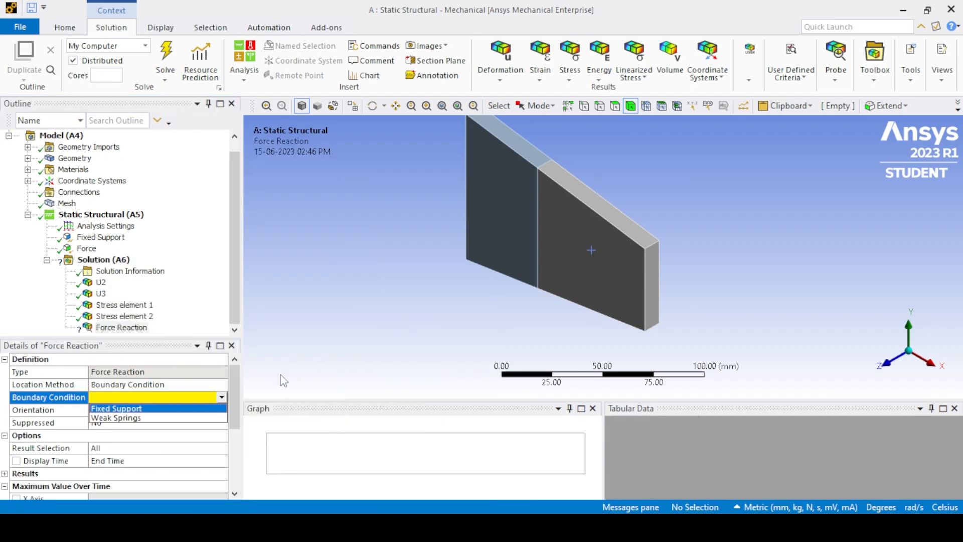
left_click(165, 409)
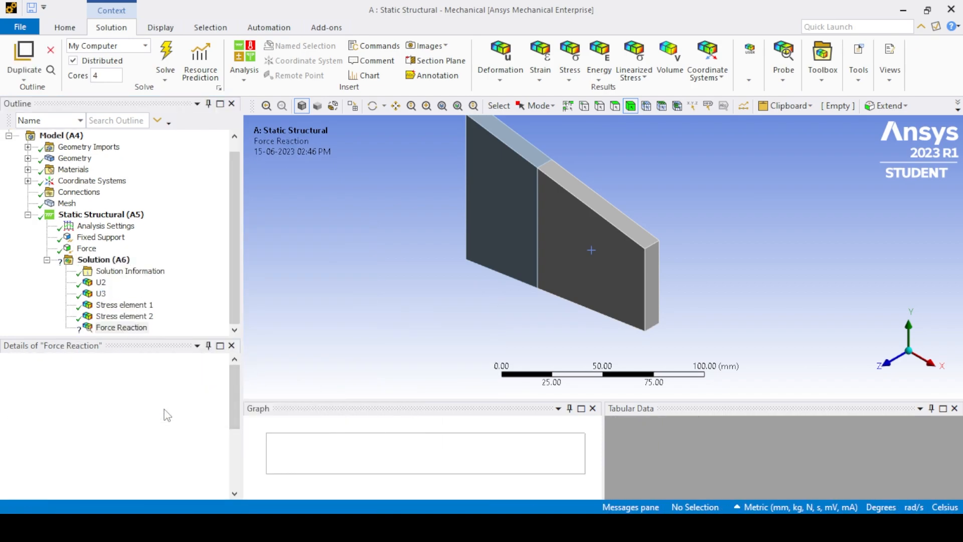
right_click(103, 259)
left_click(151, 290)
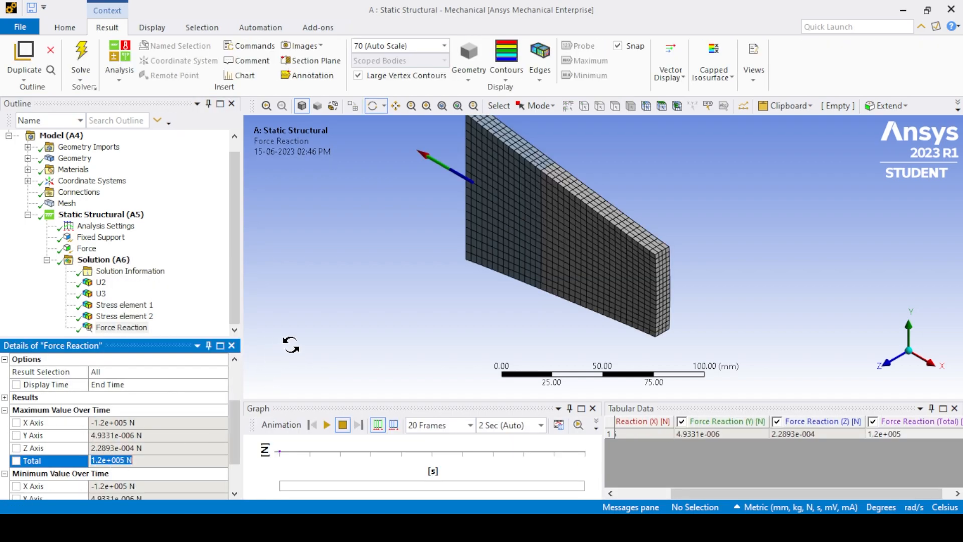
left_click(291, 345)
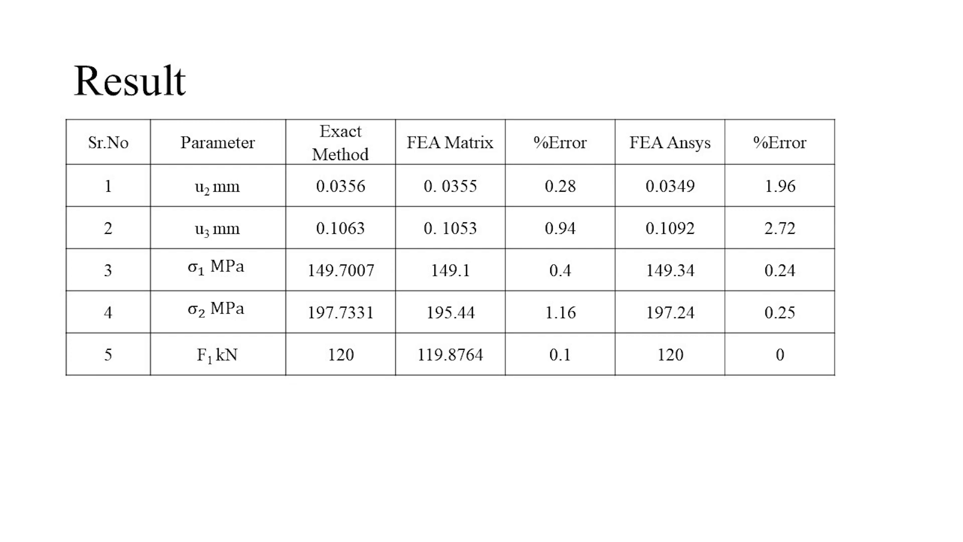
key("Right")
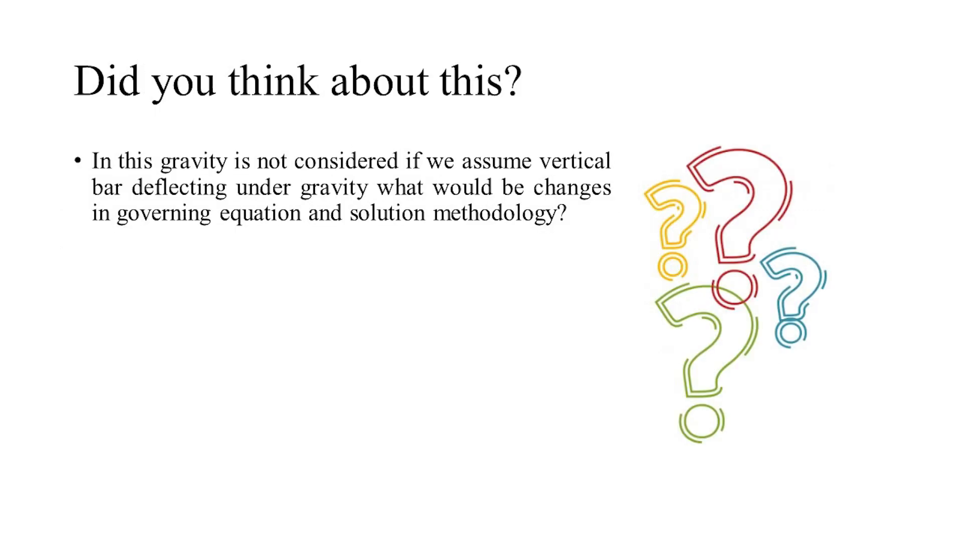